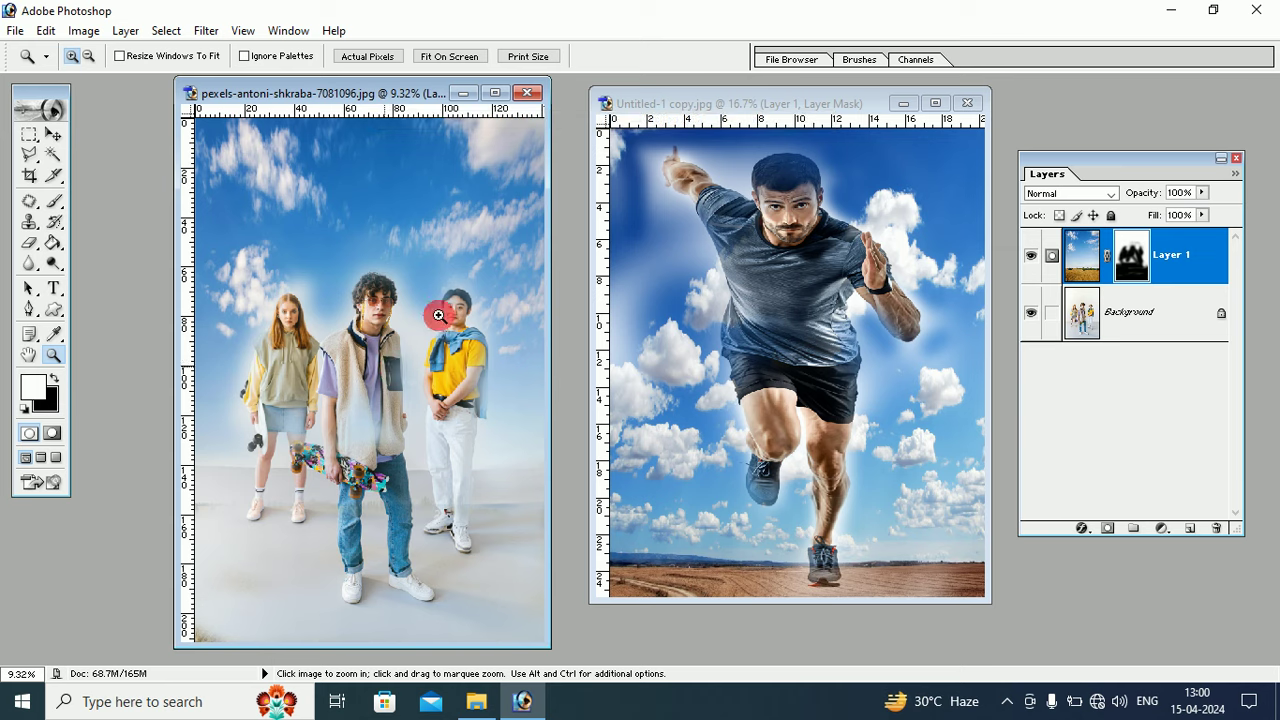
- Toggle the sky layer off and on in both composites to compare the results
{"action": "left_click", "coordinate": [1030, 259]}
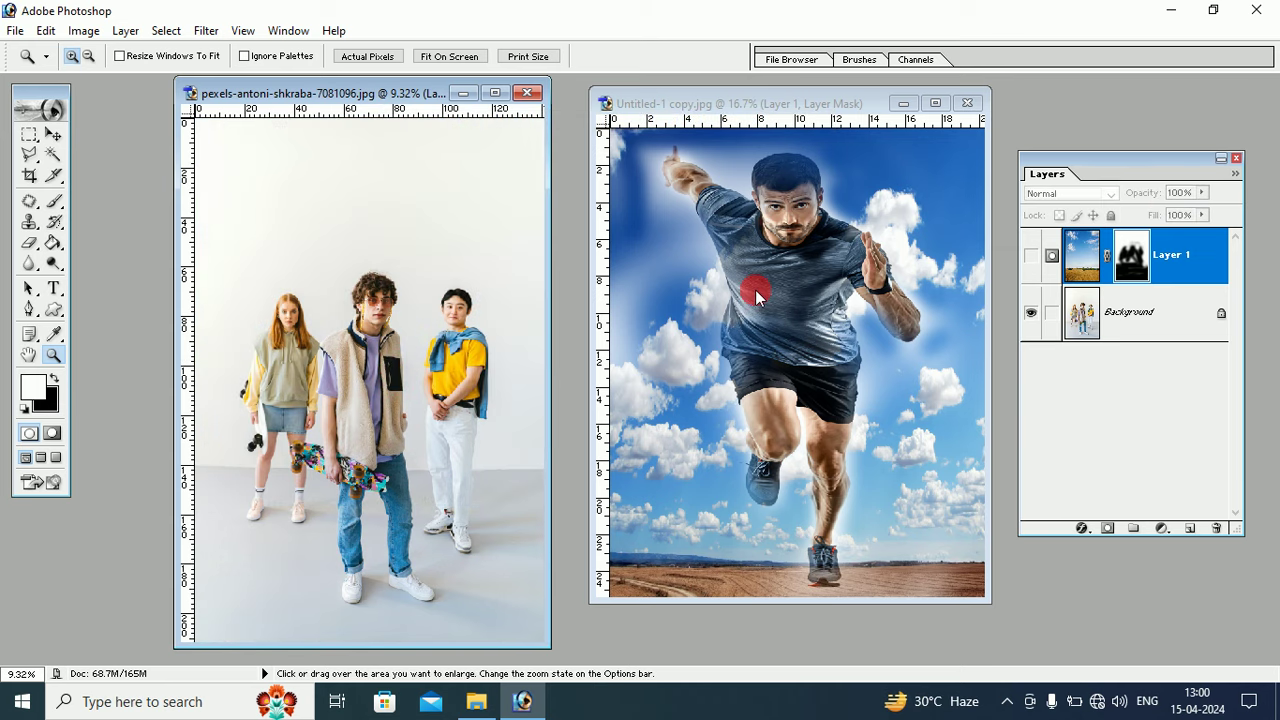
{"action": "left_click", "coordinate": [1031, 258]}
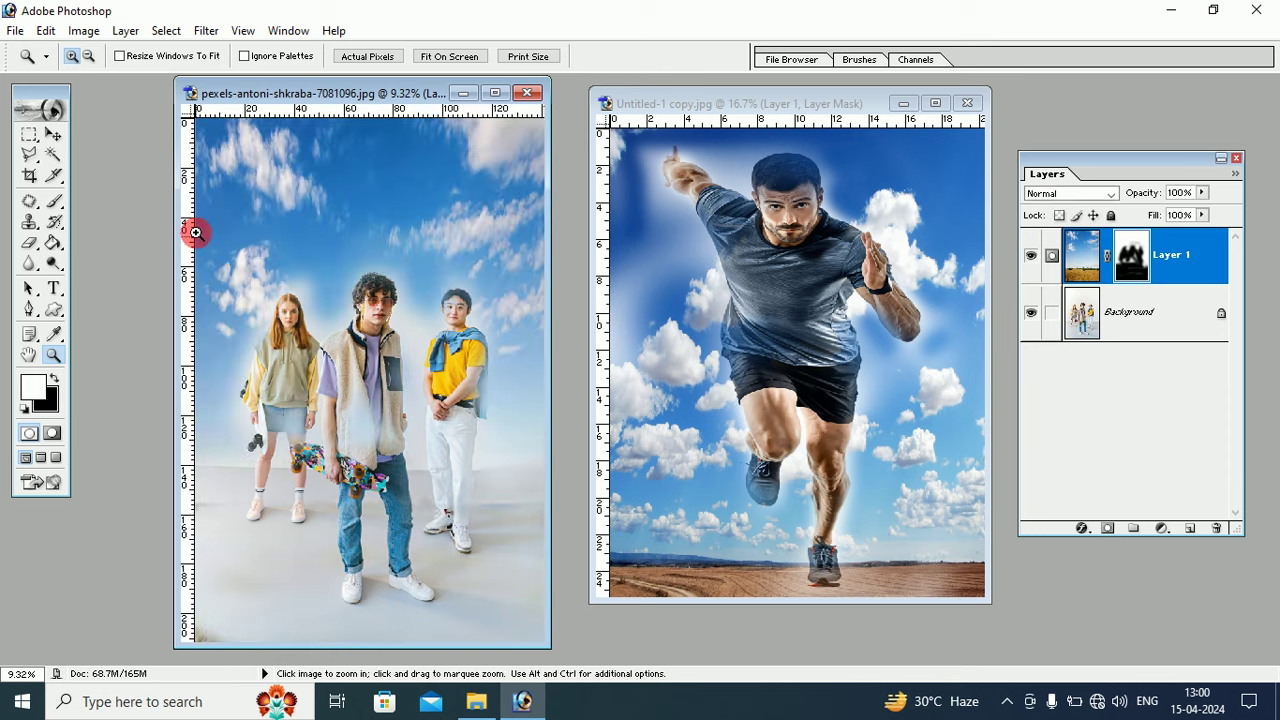
{"action": "left_click", "coordinate": [668, 104]}
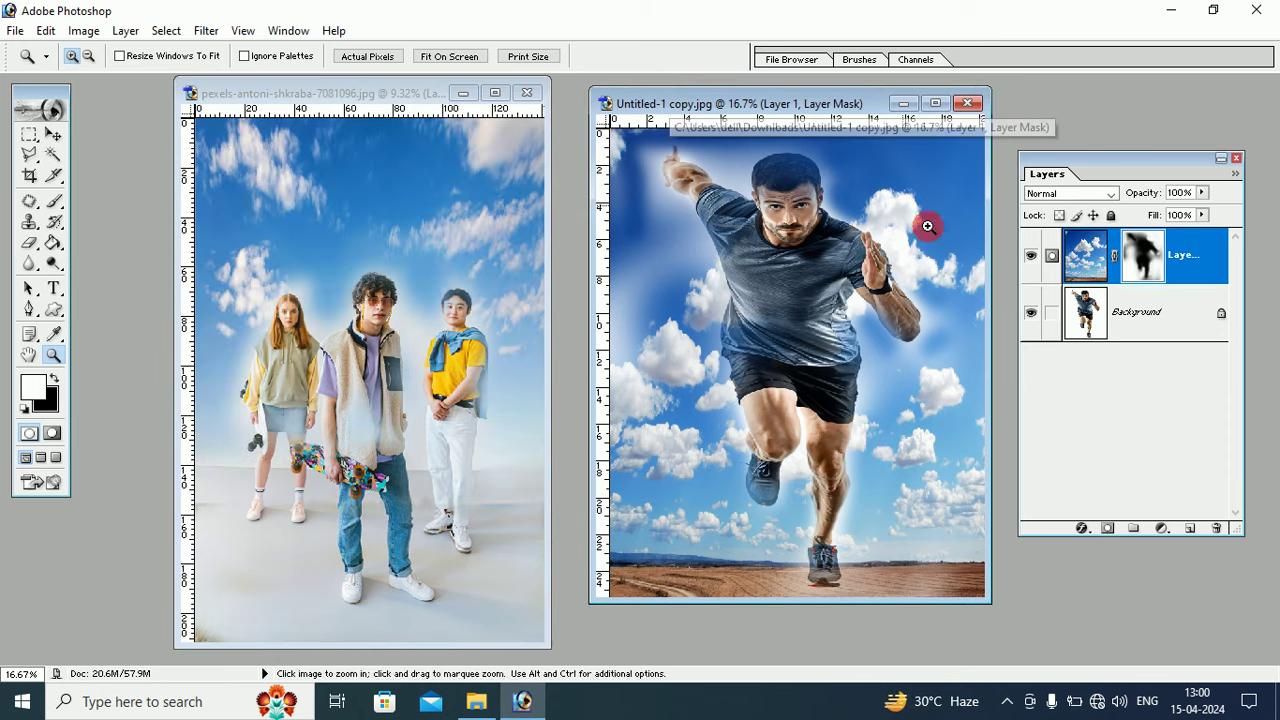
{"action": "left_click", "coordinate": [1031, 258]}
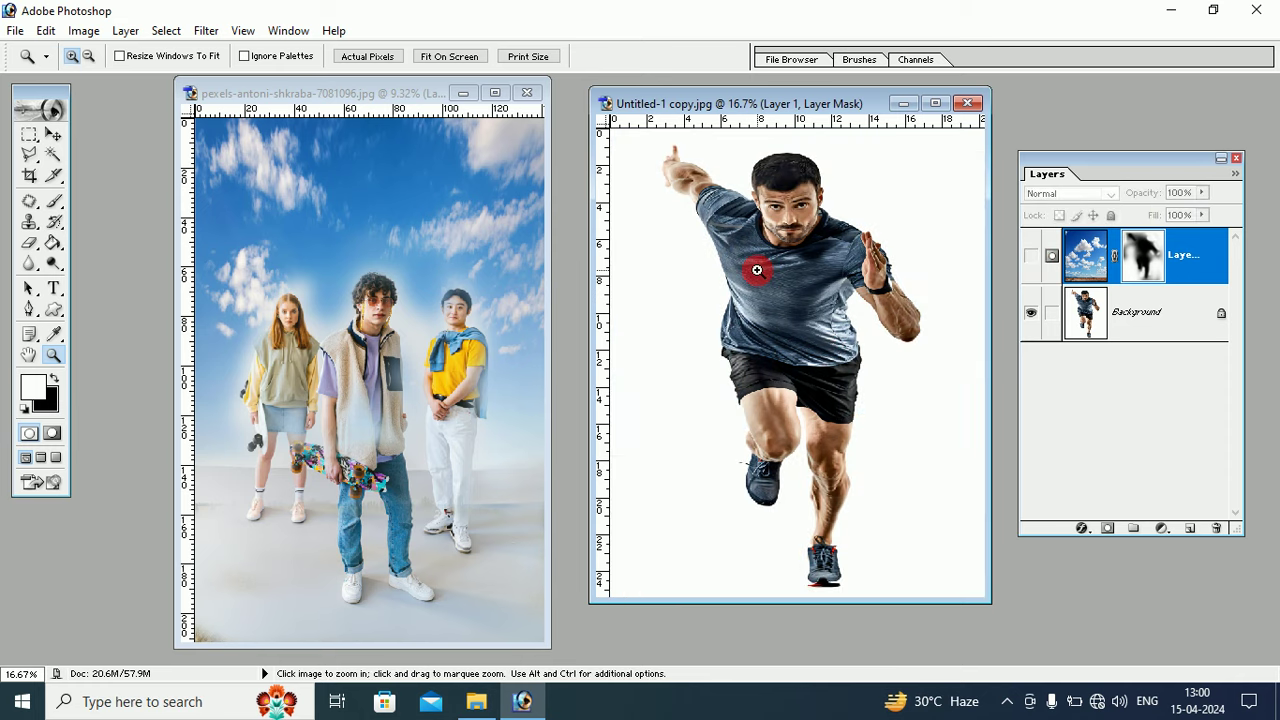
{"action": "left_click", "coordinate": [1030, 258]}
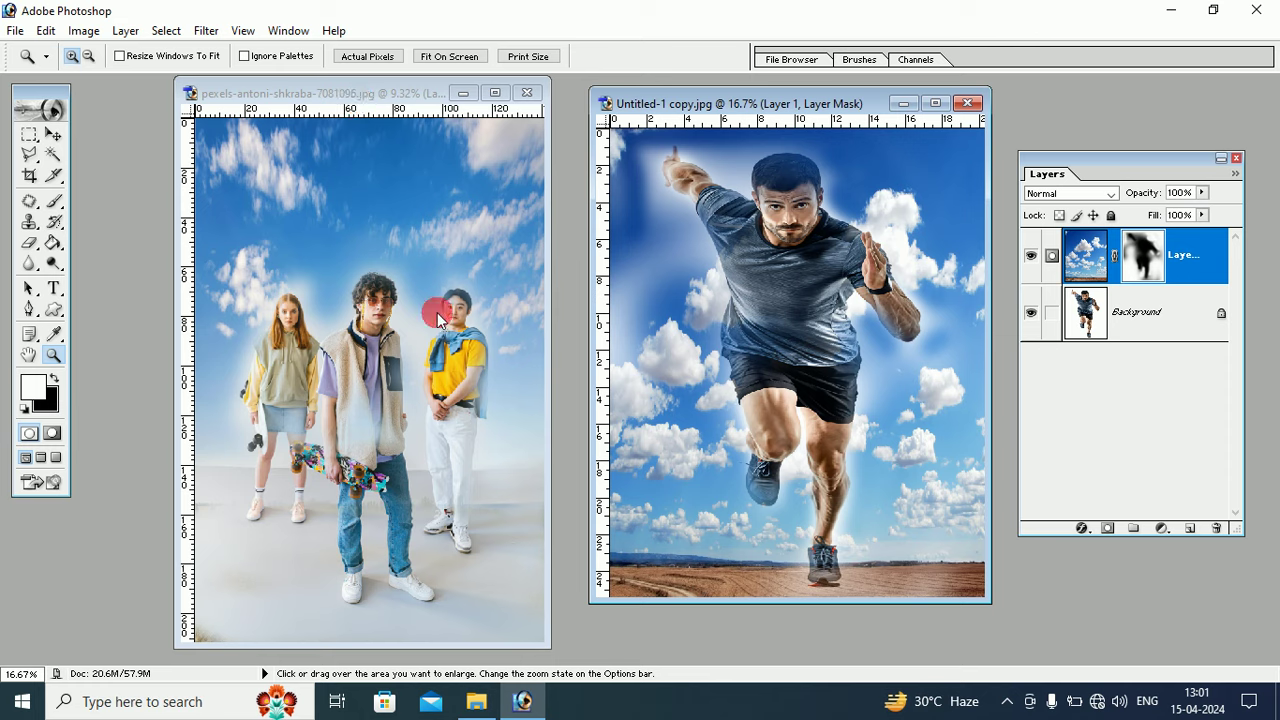
{"action": "left_click", "coordinate": [1029, 256]}
{"action": "left_click", "coordinate": [1030, 256]}
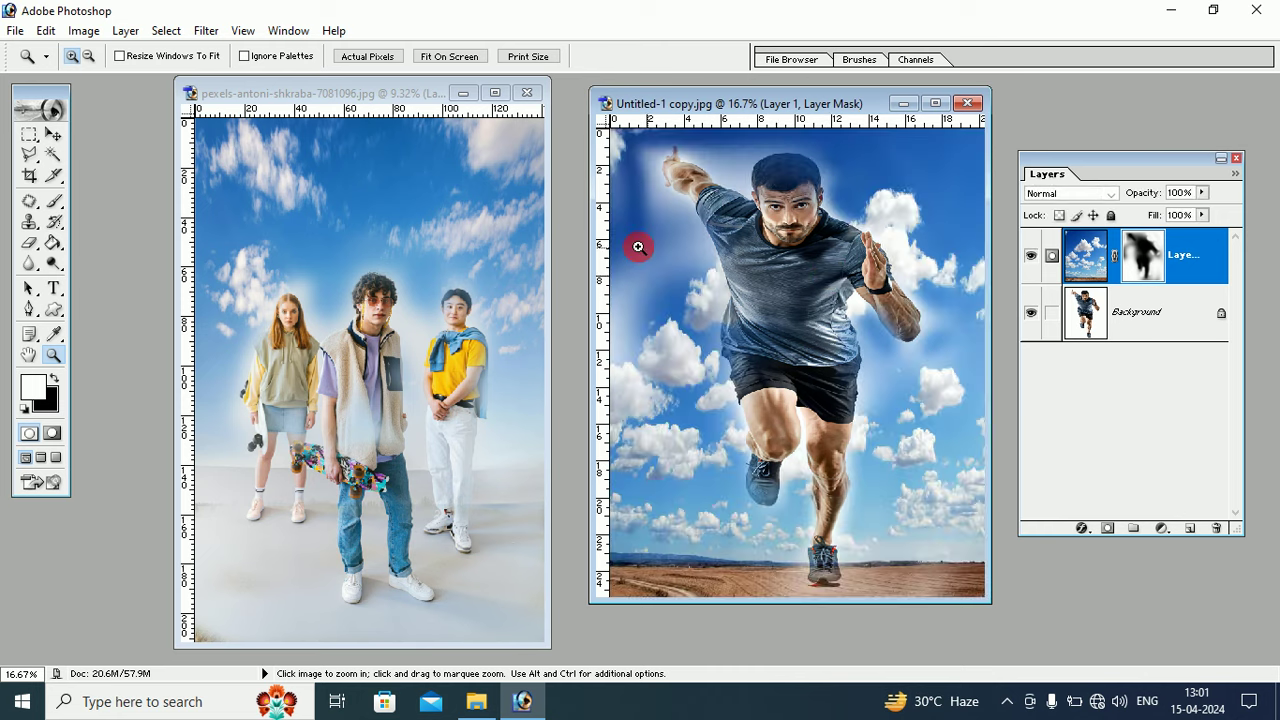
{"action": "left_click", "coordinate": [346, 100]}
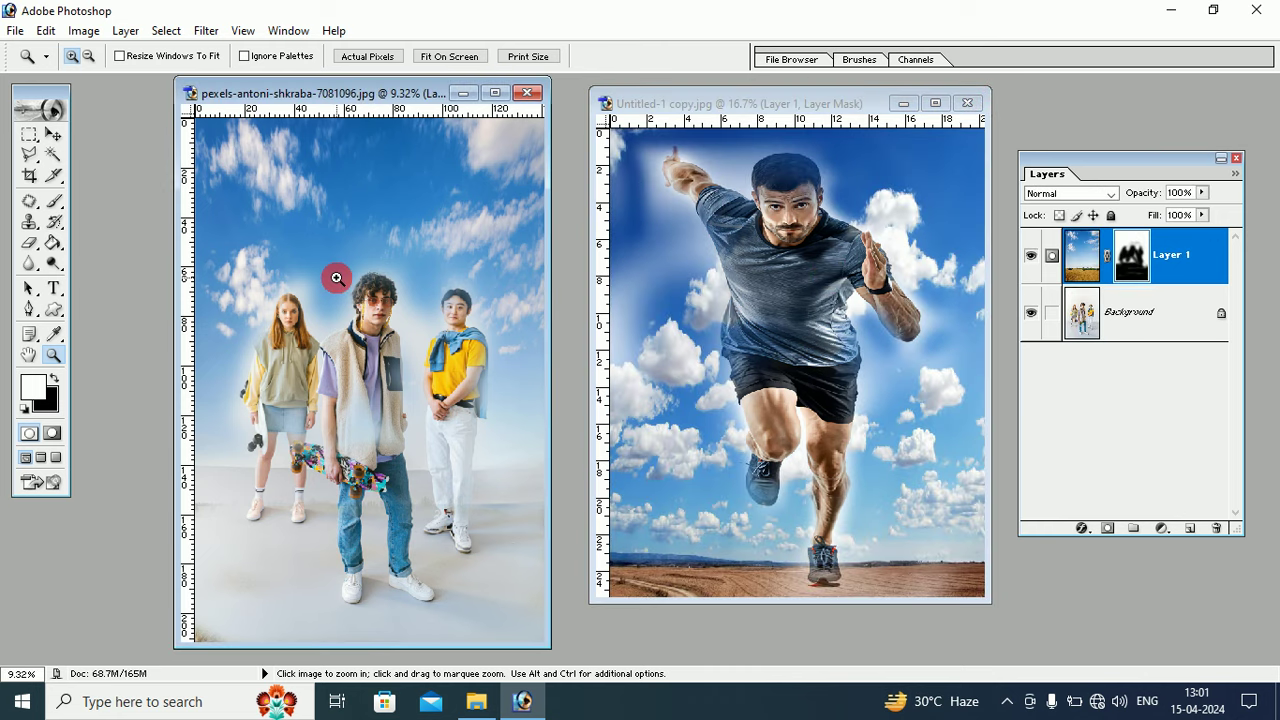
{"action": "left_click", "coordinate": [1031, 258]}
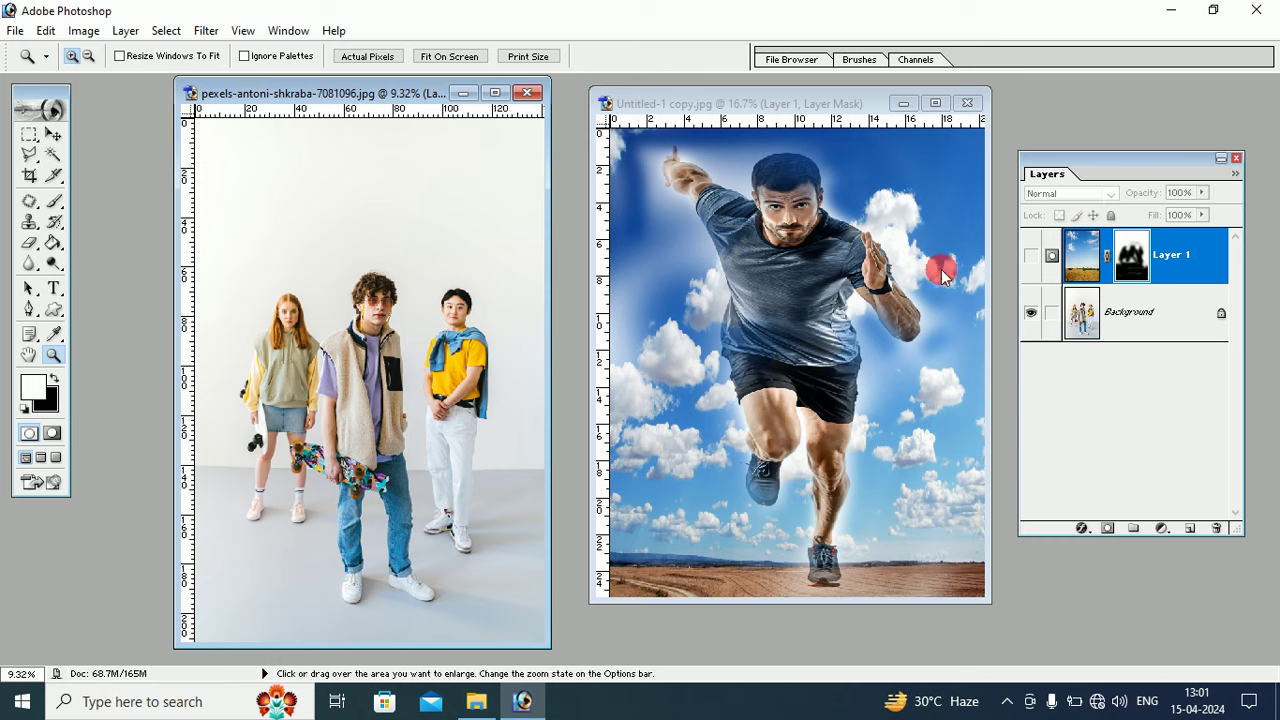
{"action": "left_click", "coordinate": [1031, 258]}
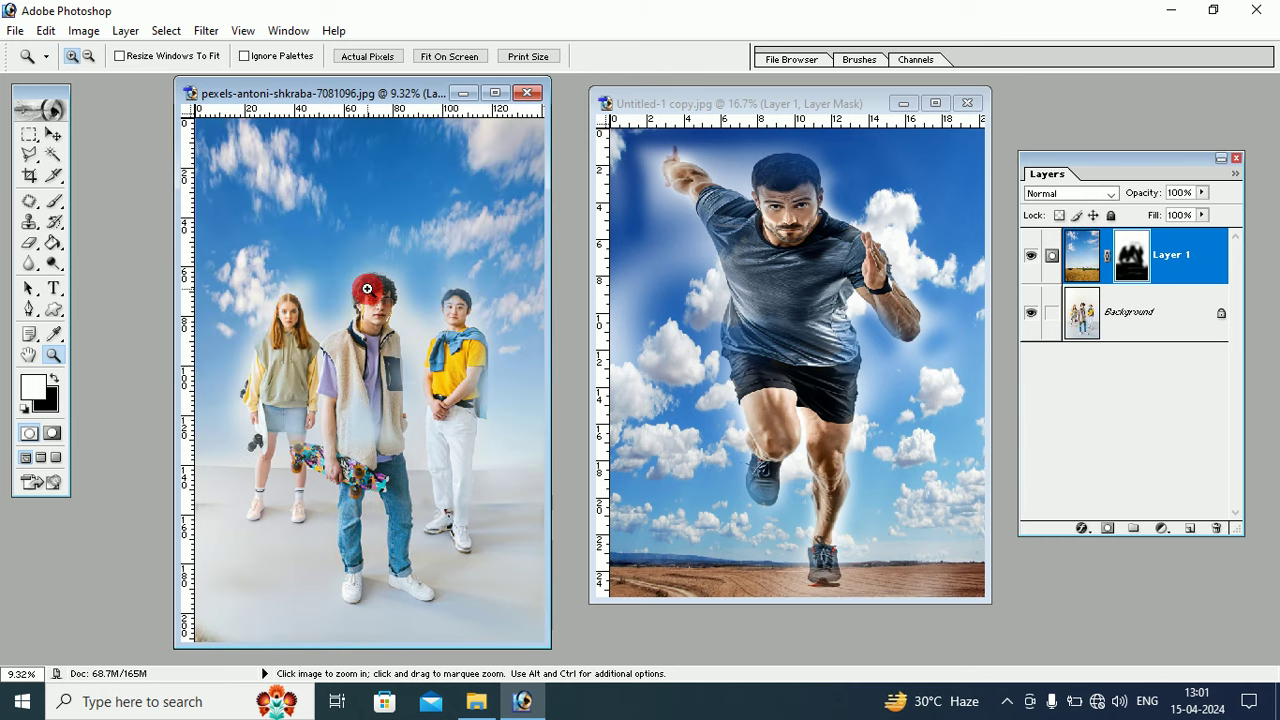
- Close the group photo and runner composites, discarding their changes
{"action": "left_click", "coordinate": [527, 92]}
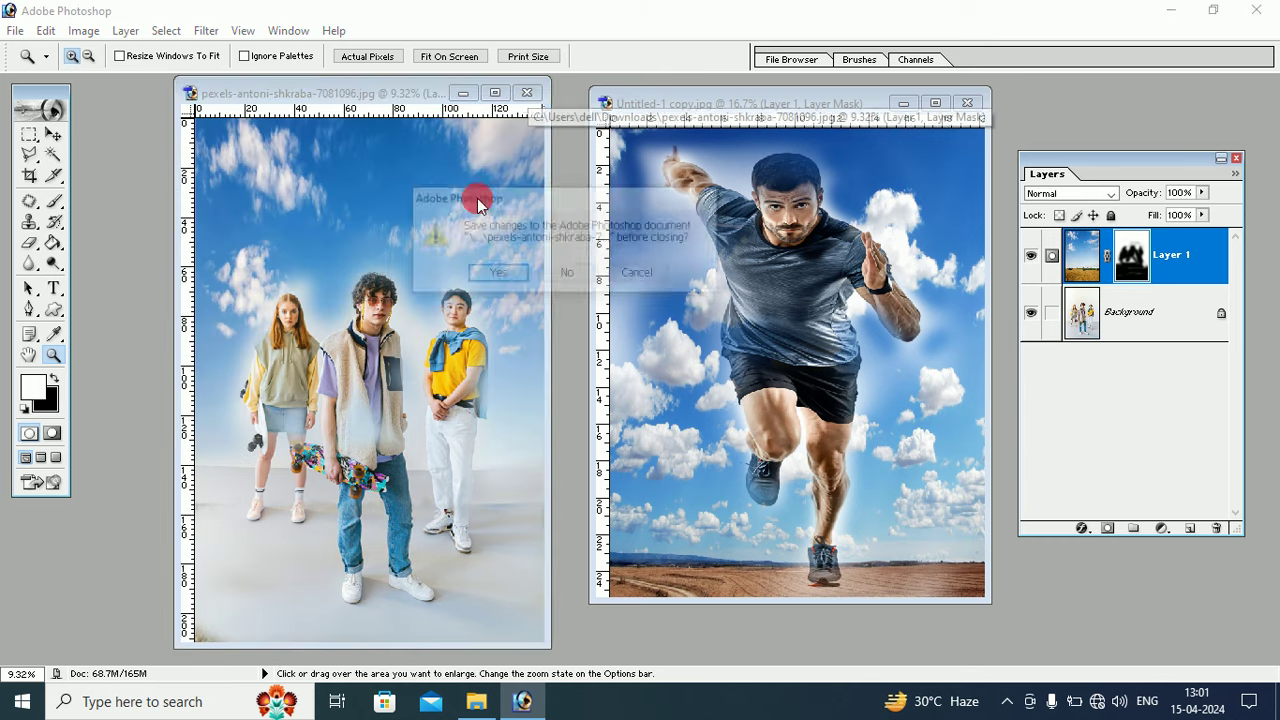
{"action": "left_click", "coordinate": [568, 275]}
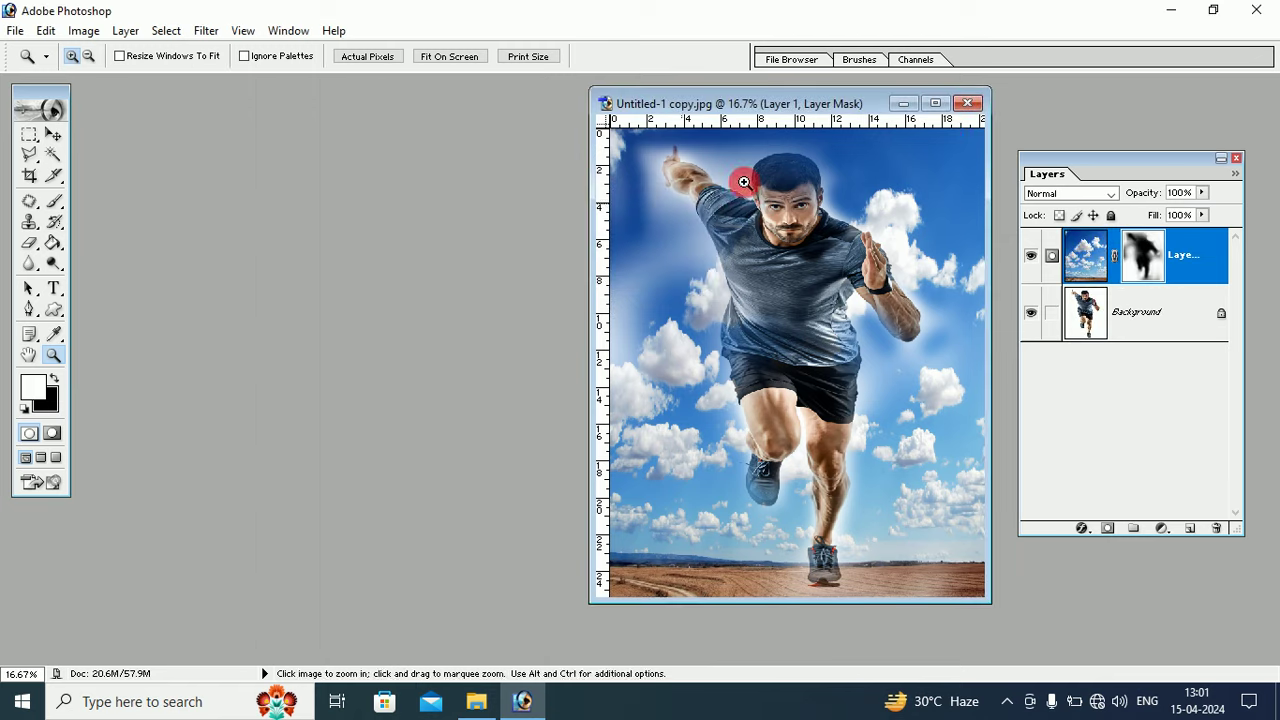
{"action": "left_click", "coordinate": [966, 105]}
{"action": "left_click", "coordinate": [566, 275]}
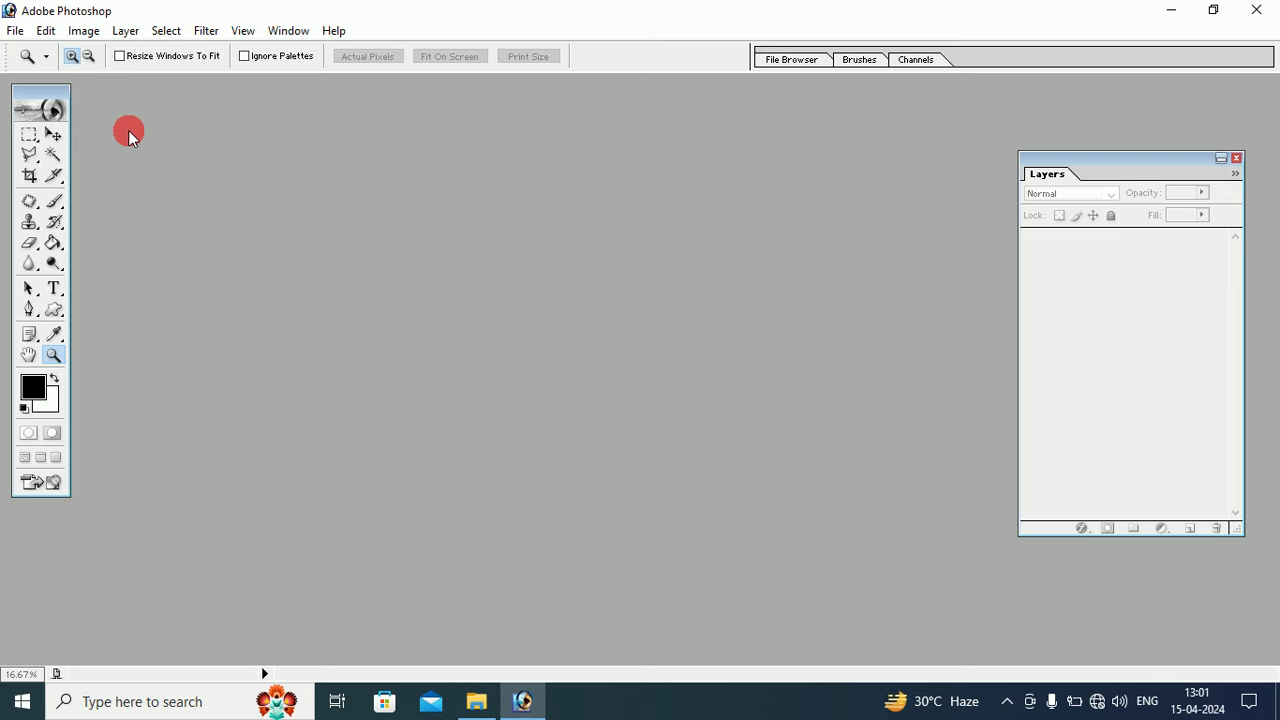
- Open the runner photo Untitled-1 copy from the Downloads folder
{"action": "left_click", "coordinate": [17, 31]}
{"action": "left_click", "coordinate": [30, 72]}
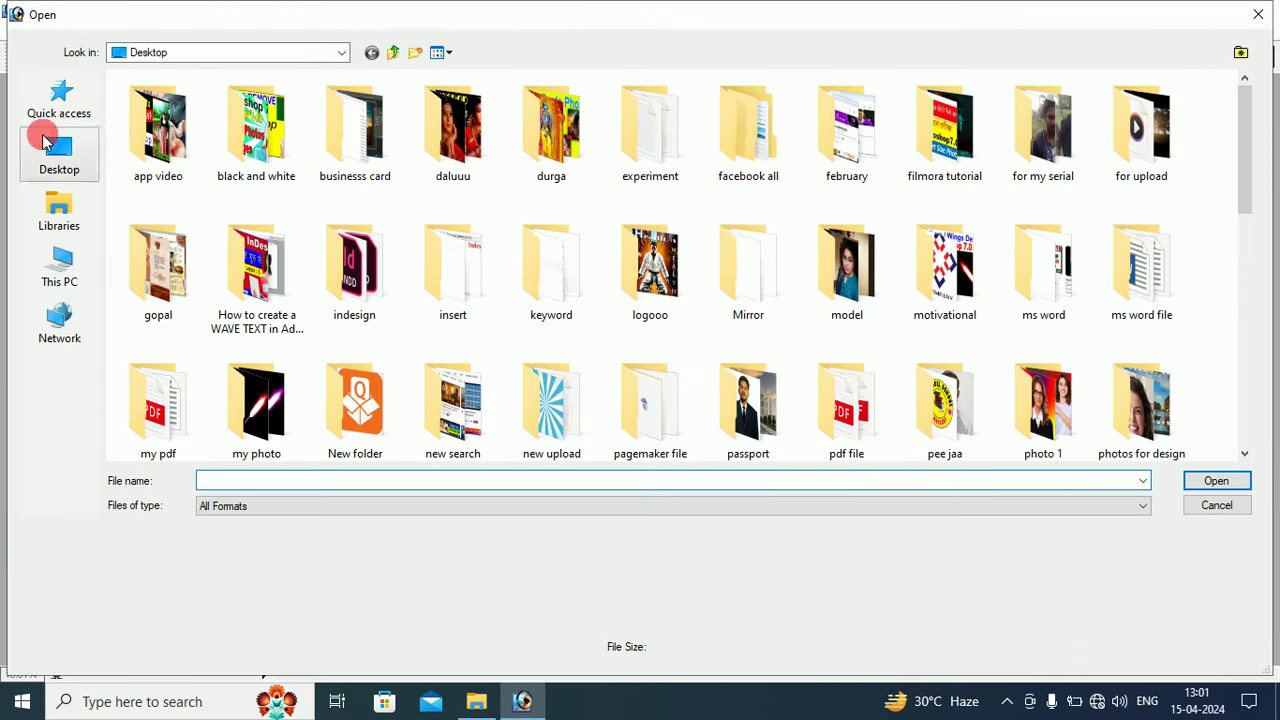
{"action": "left_click", "coordinate": [62, 265]}
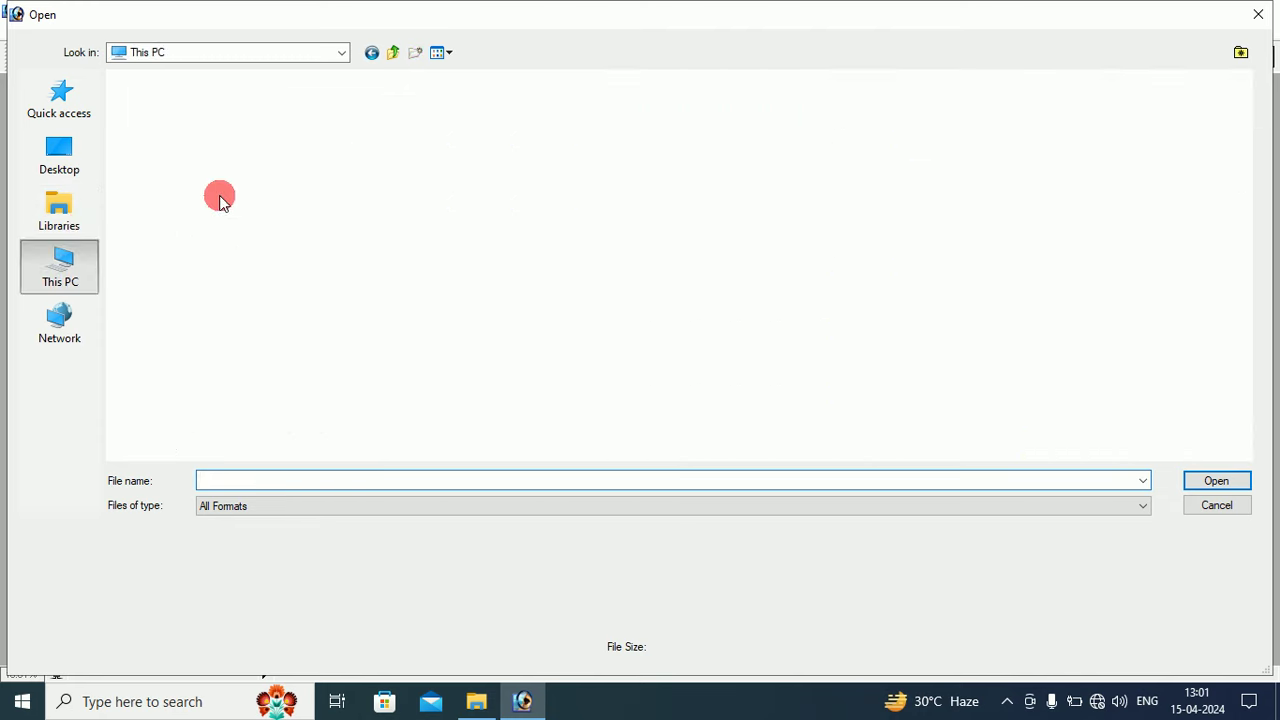
{"action": "left_click", "coordinate": [777, 128]}
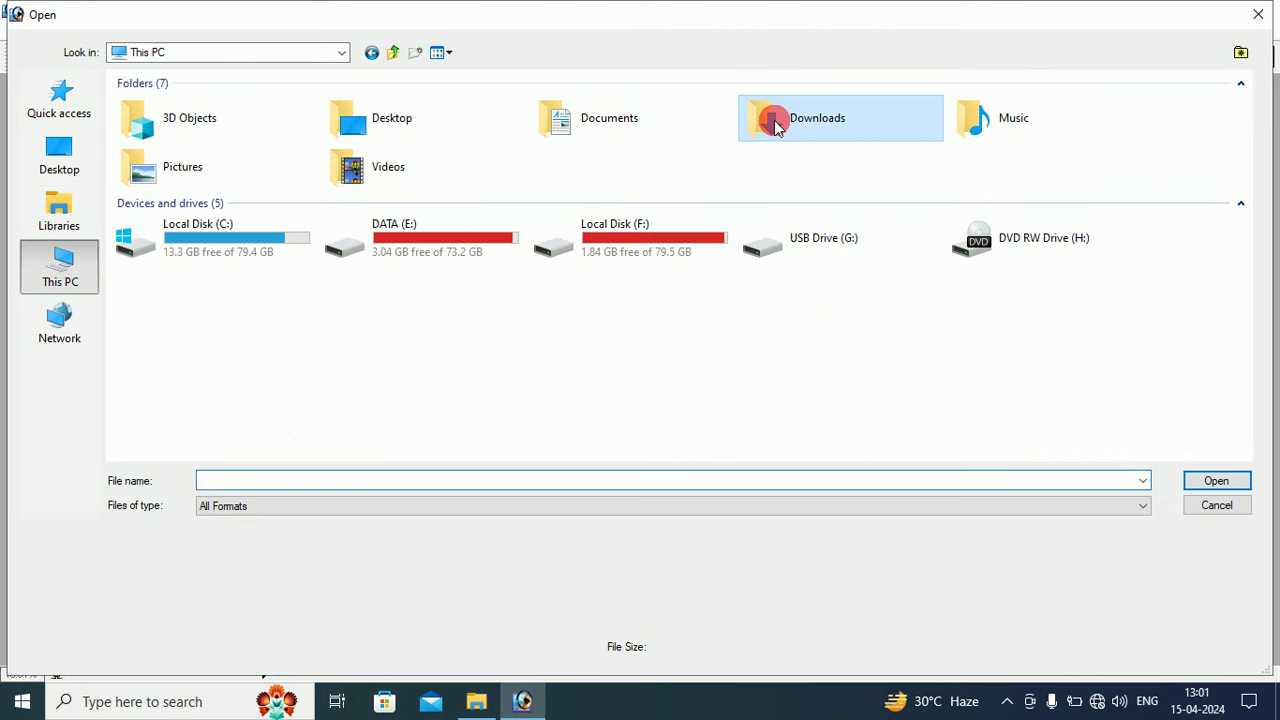
{"action": "double_click", "coordinate": [777, 128]}
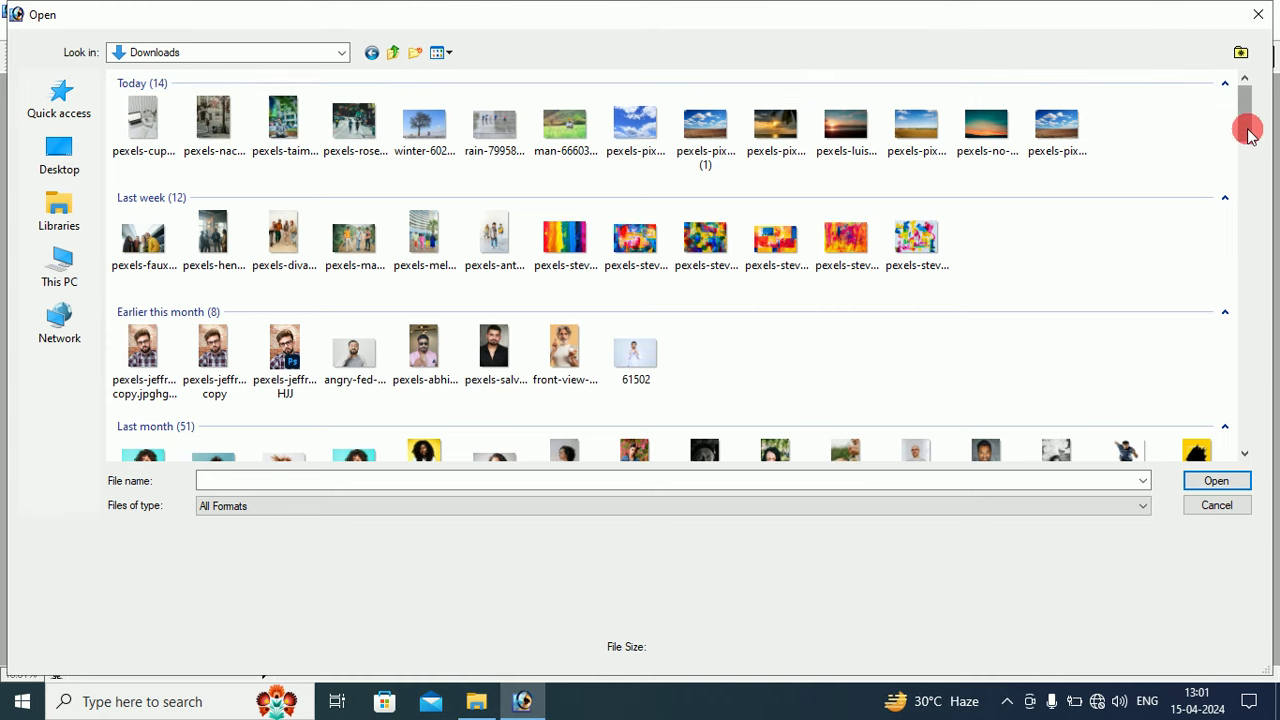
{"action": "scroll", "coordinate": [1247, 130], "scroll_direction": "down", "scroll_amount": 1}
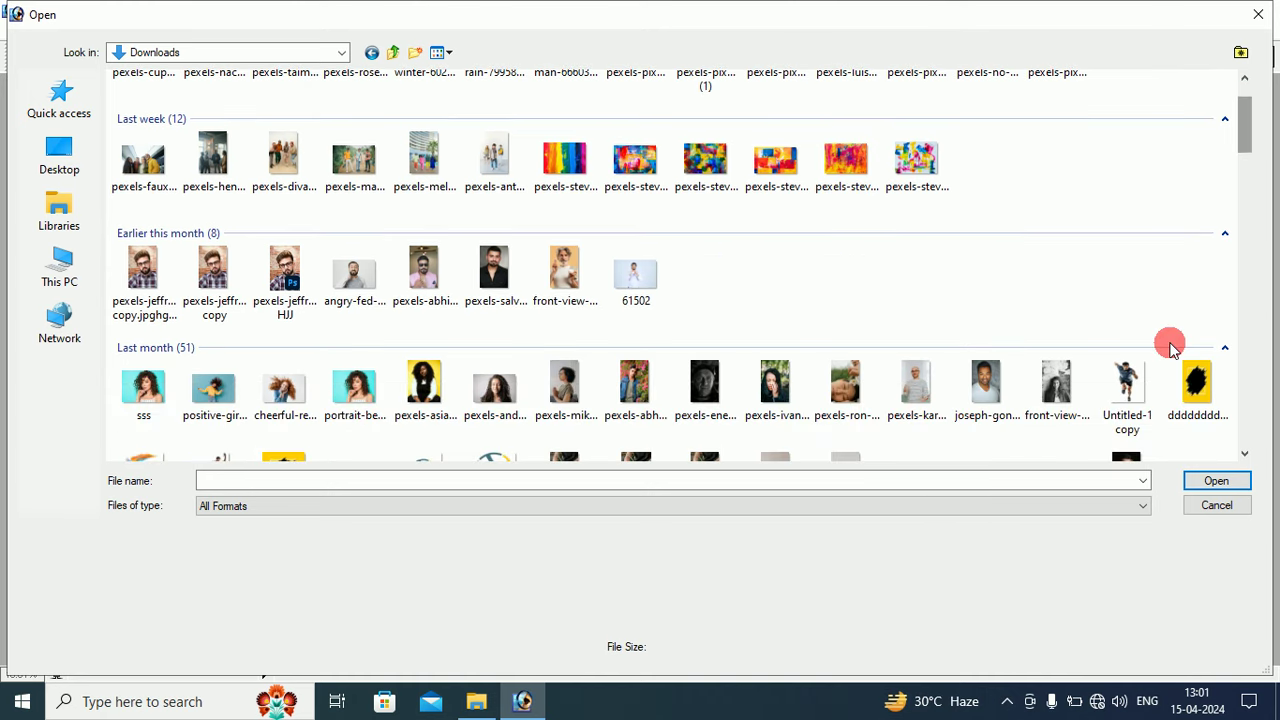
{"action": "left_click", "coordinate": [1128, 403]}
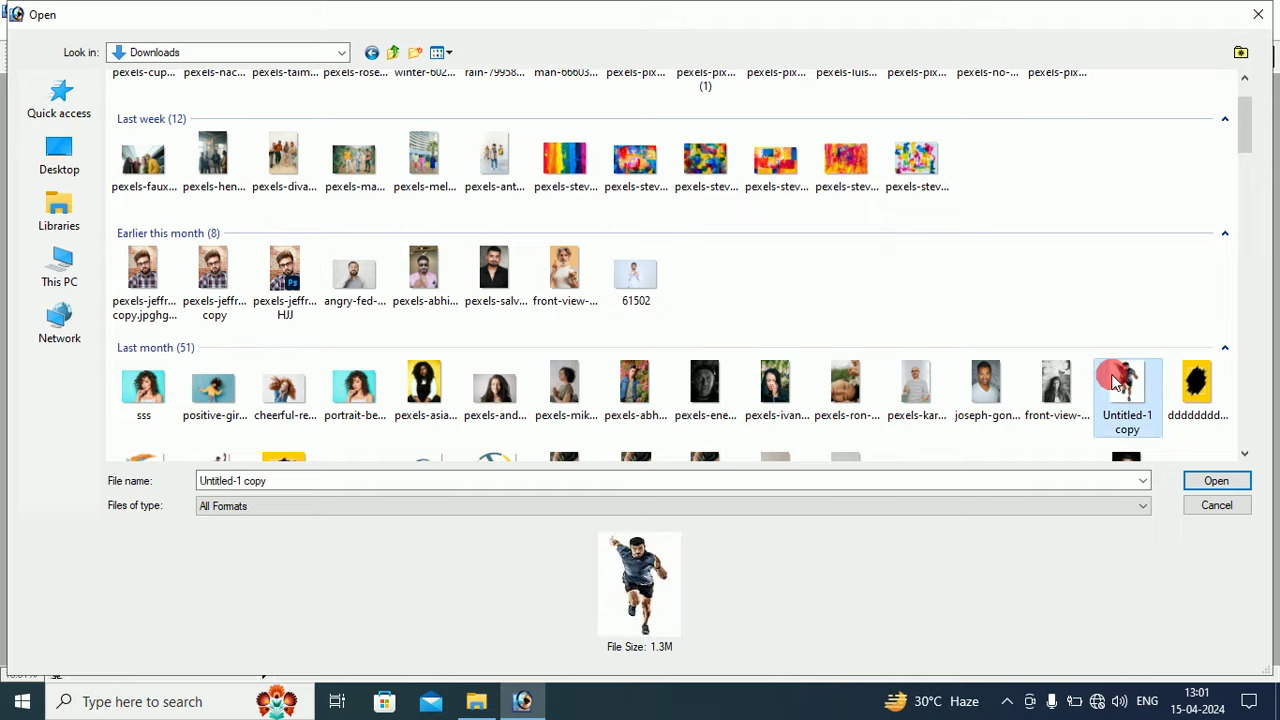
{"action": "left_click", "coordinate": [1215, 481]}
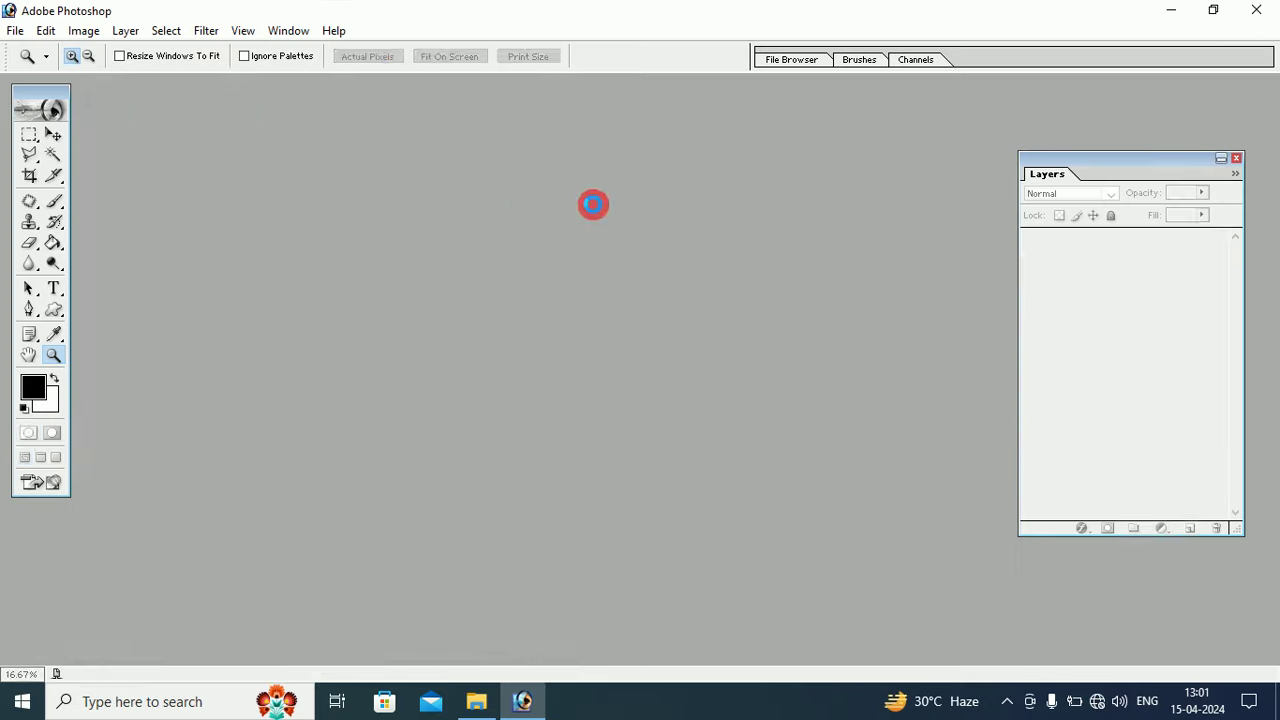
{"action": "left_click_drag", "start_coordinate": [255, 103], "coordinate": [348, 110]}
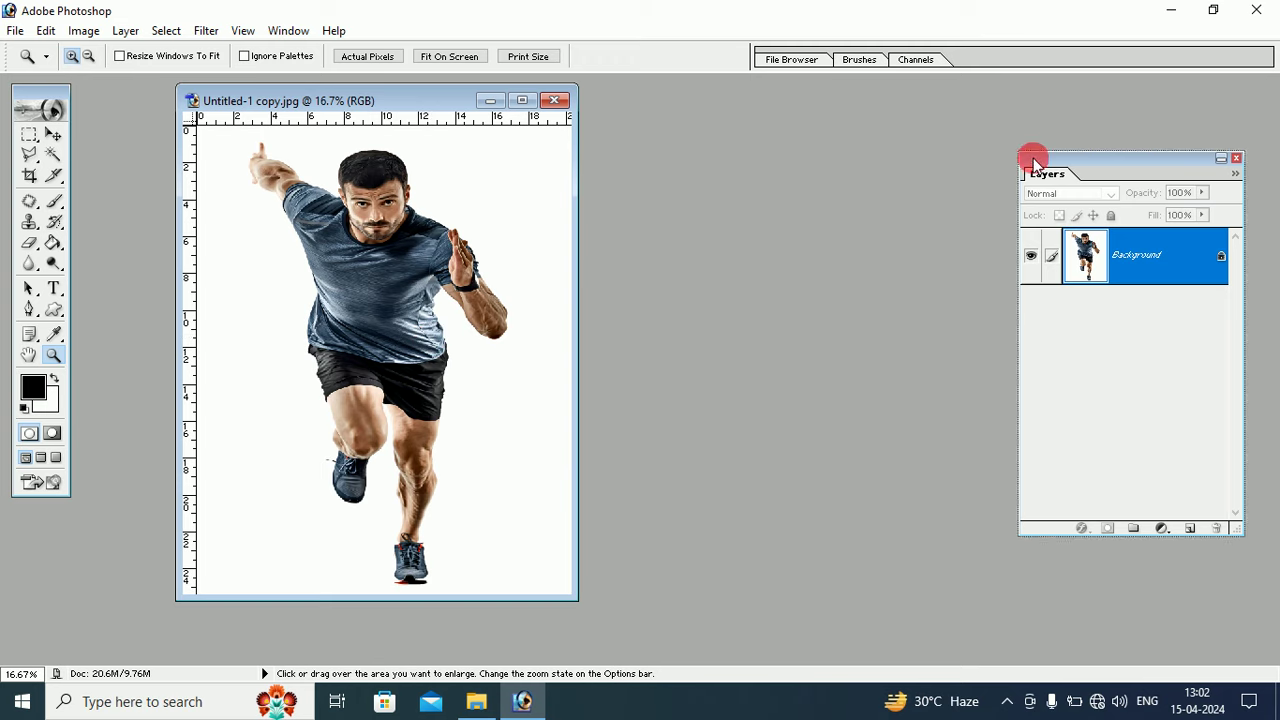
- Convert the runner photo's locked Background into an editable Layer 0
{"action": "left_click_drag", "start_coordinate": [1030, 160], "coordinate": [712, 130]}
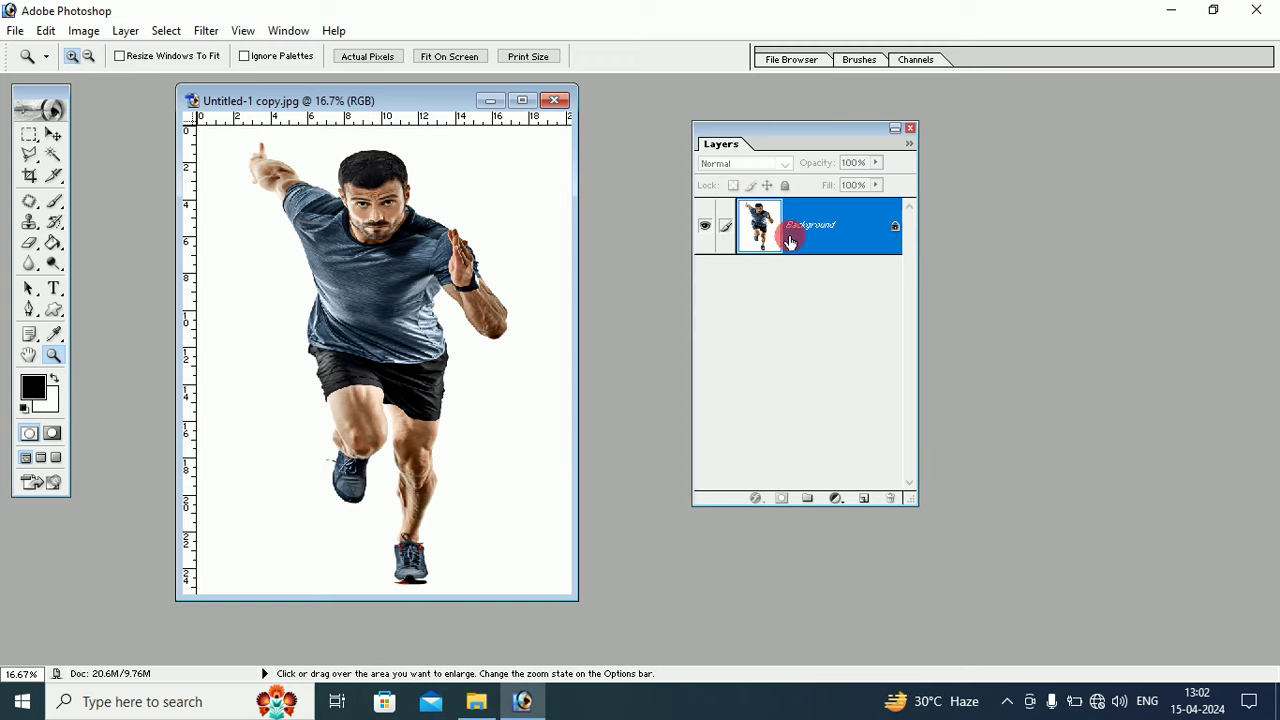
{"action": "left_click_drag", "start_coordinate": [789, 242], "coordinate": [863, 250]}
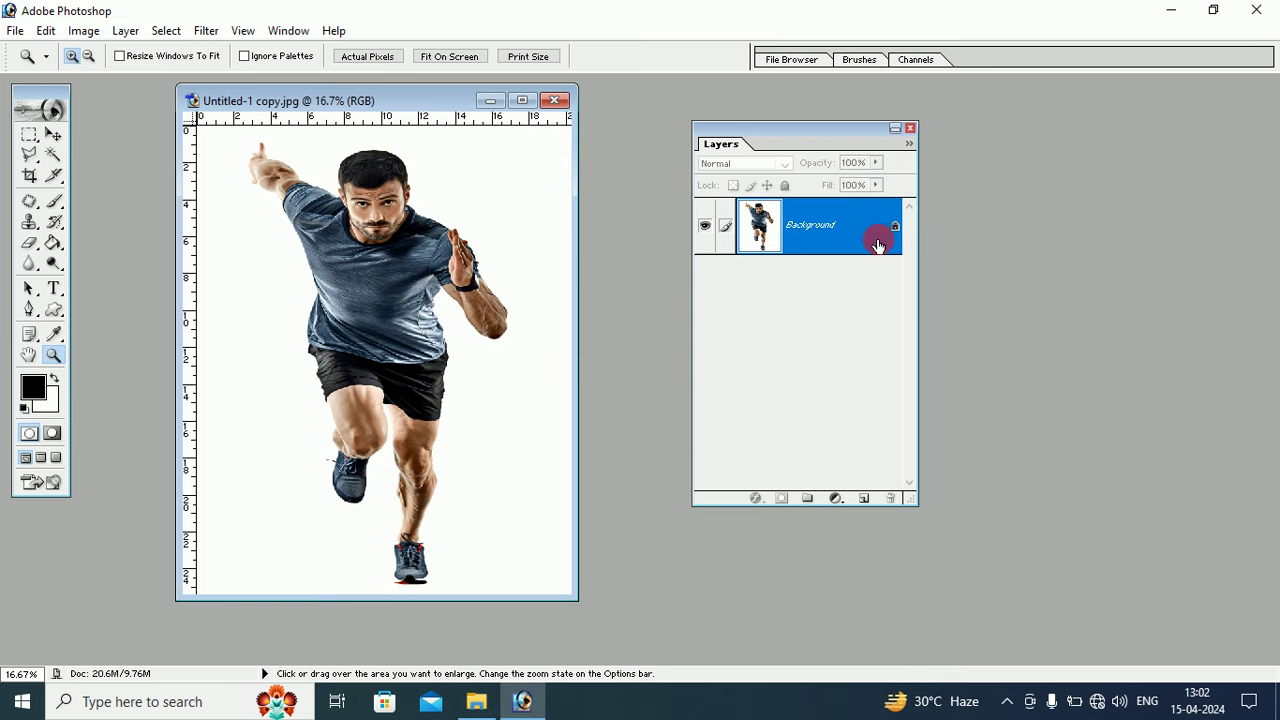
{"action": "double_click", "coordinate": [856, 233]}
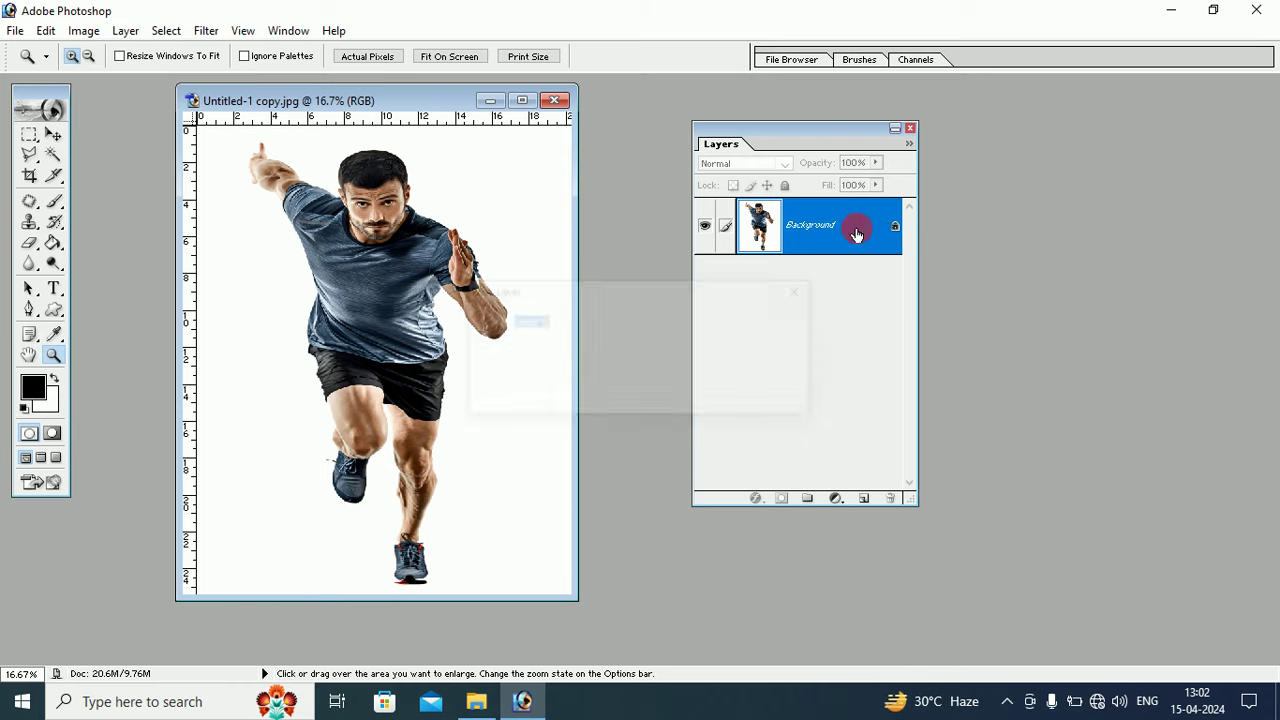
{"action": "left_click", "coordinate": [777, 310]}
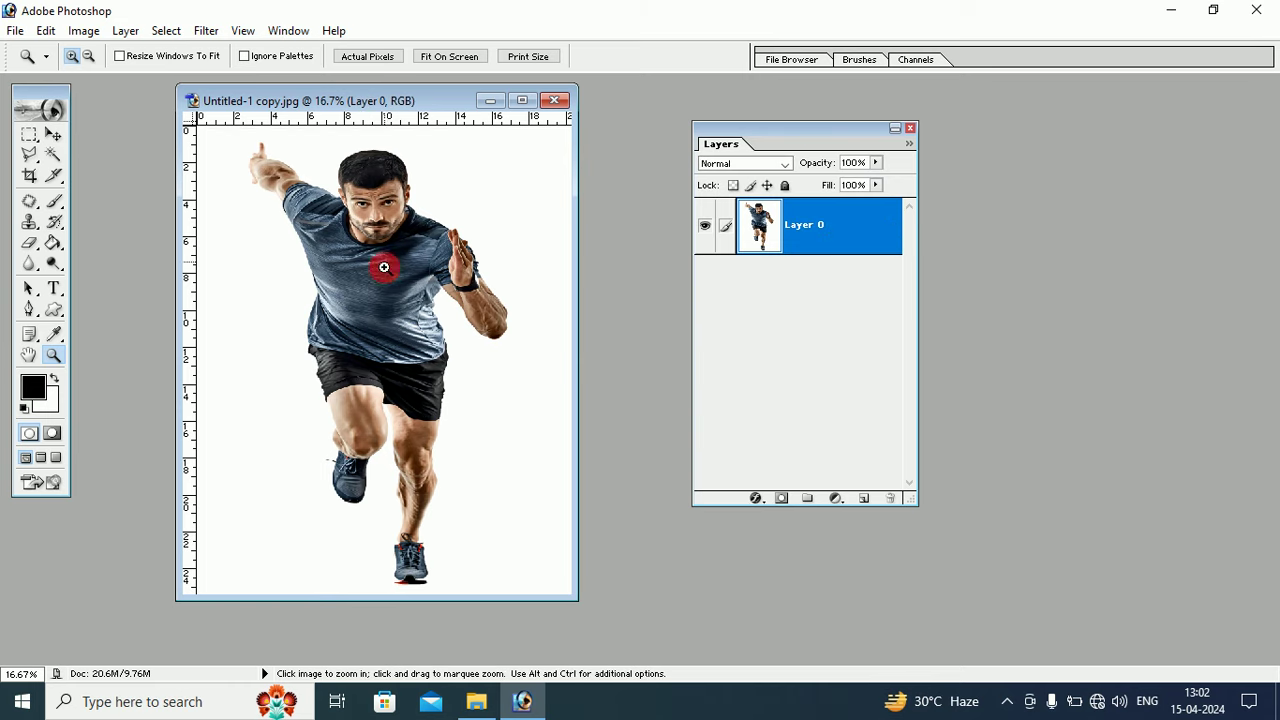
{"action": "left_click", "coordinate": [15, 31]}
- Open pexels-pixabay-46160.jpg and arrange its window beside the runner document
{"action": "left_click", "coordinate": [40, 74]}
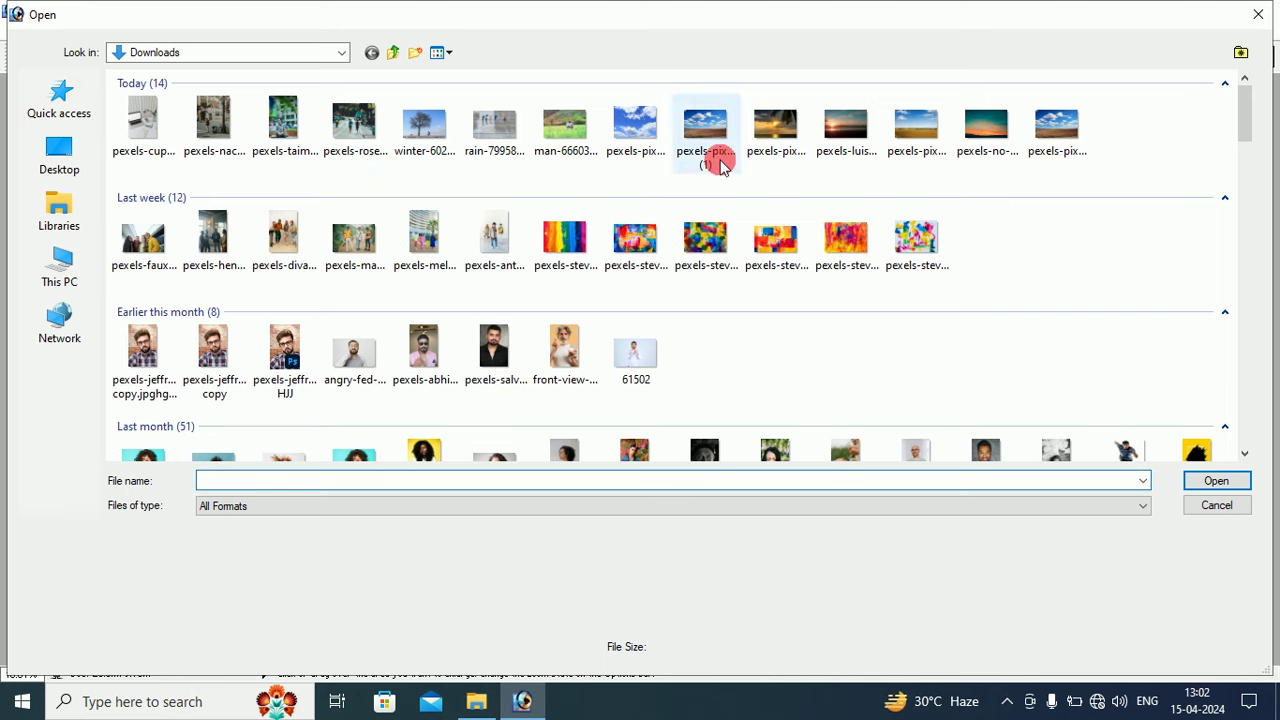
{"action": "left_click", "coordinate": [1050, 138]}
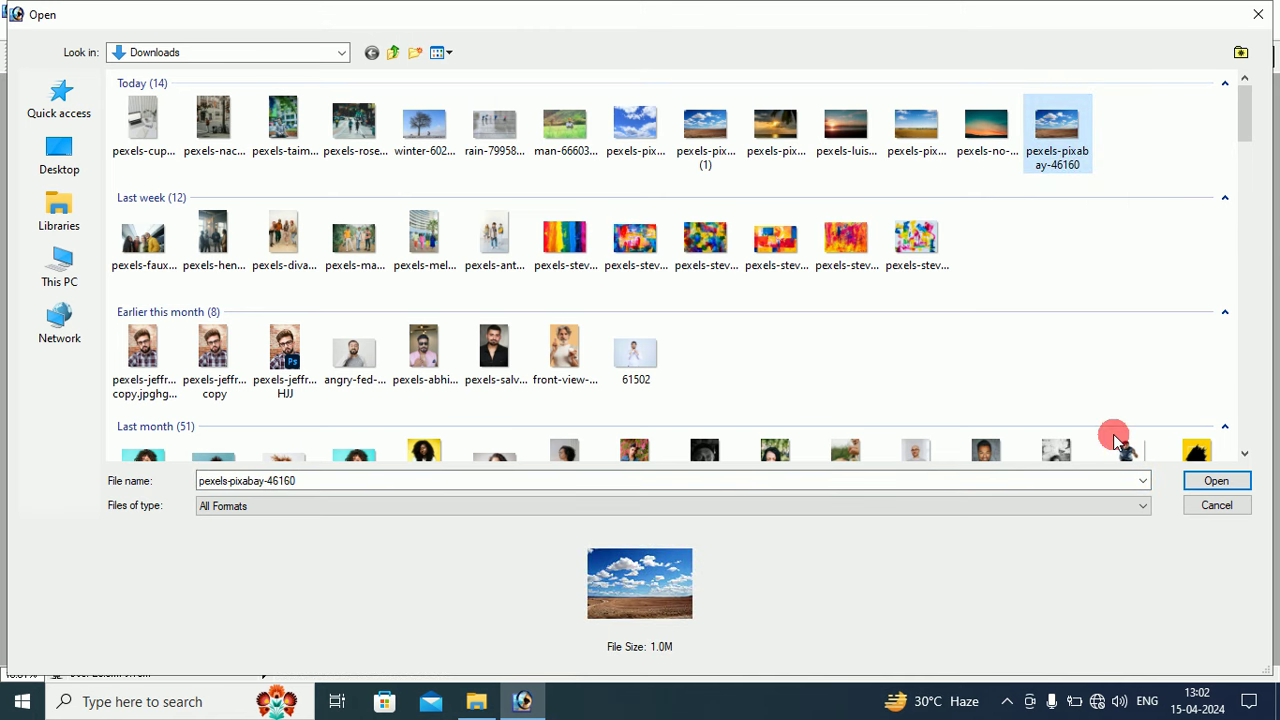
{"action": "left_click", "coordinate": [1214, 484]}
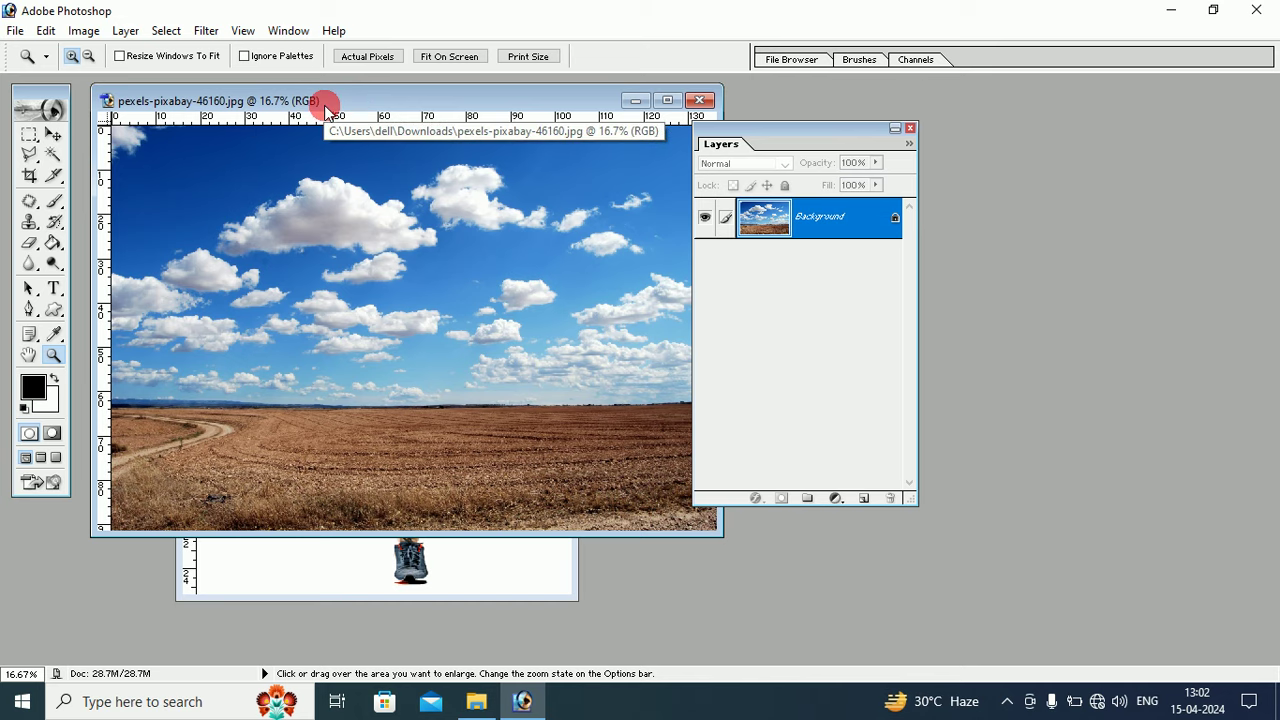
{"action": "left_click_drag", "start_coordinate": [320, 103], "coordinate": [370, 123]}
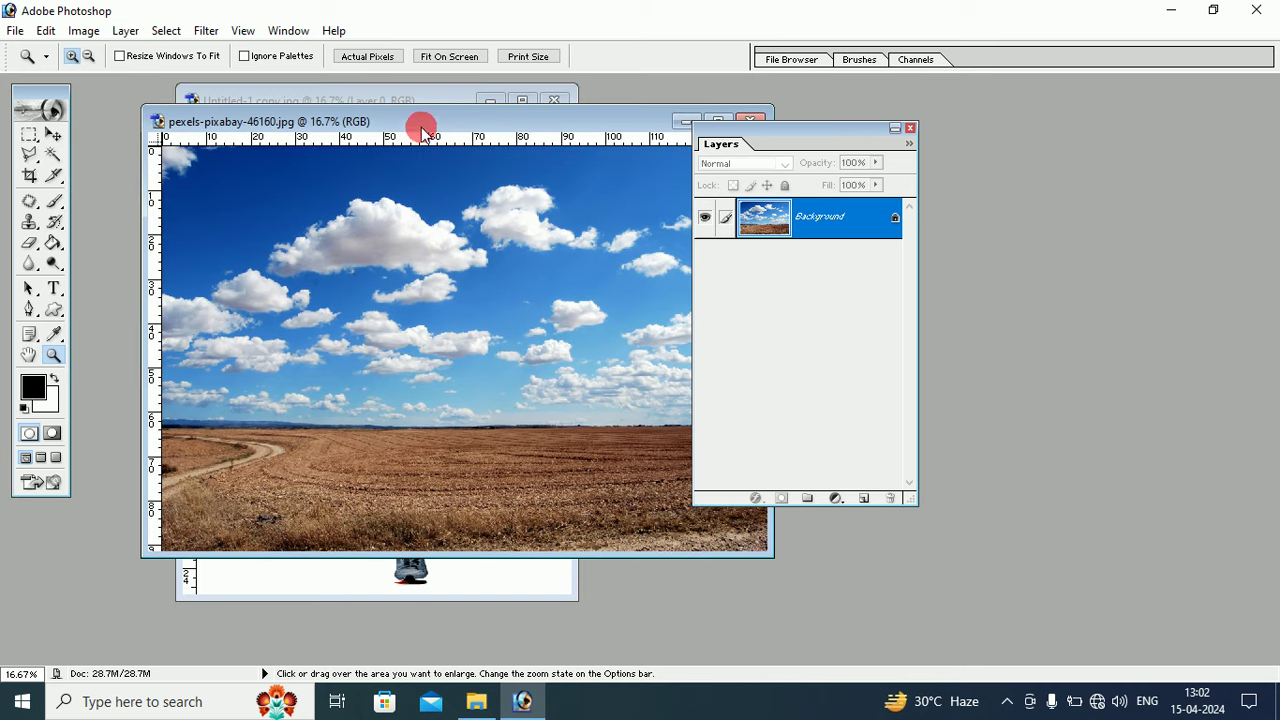
{"action": "left_click_drag", "start_coordinate": [735, 132], "coordinate": [927, 147]}
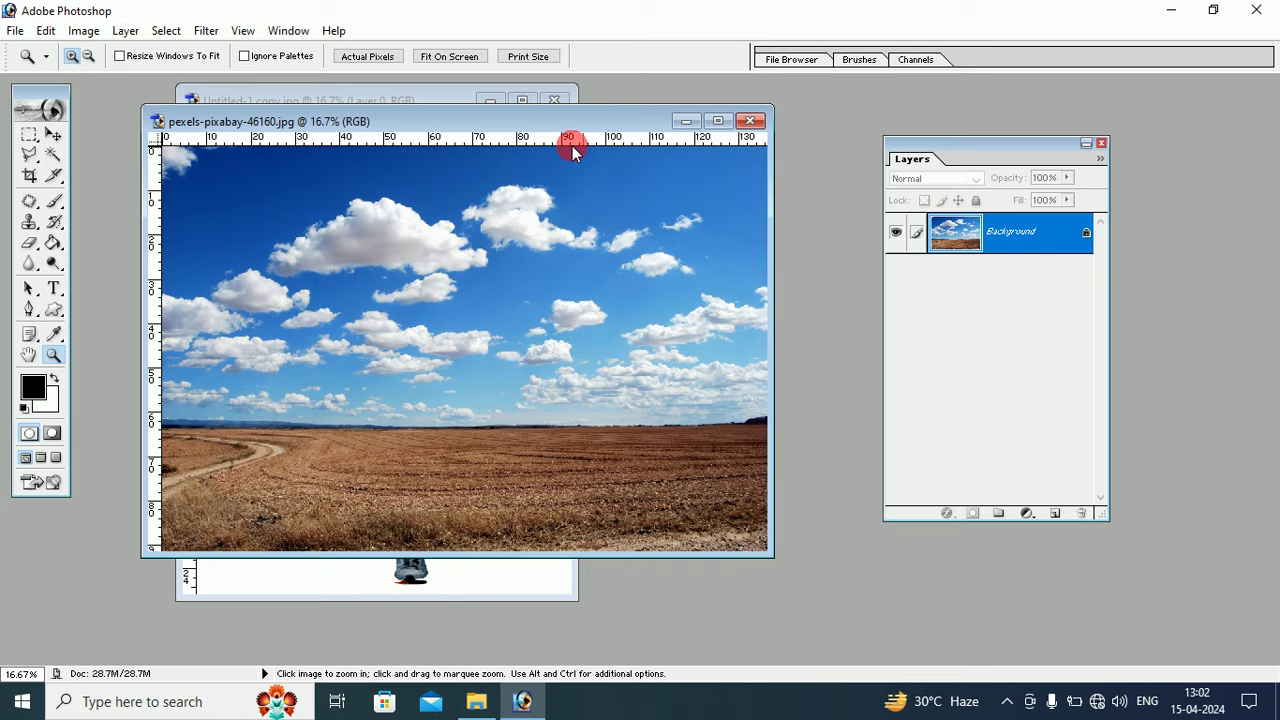
{"action": "left_click_drag", "start_coordinate": [477, 120], "coordinate": [570, 230]}
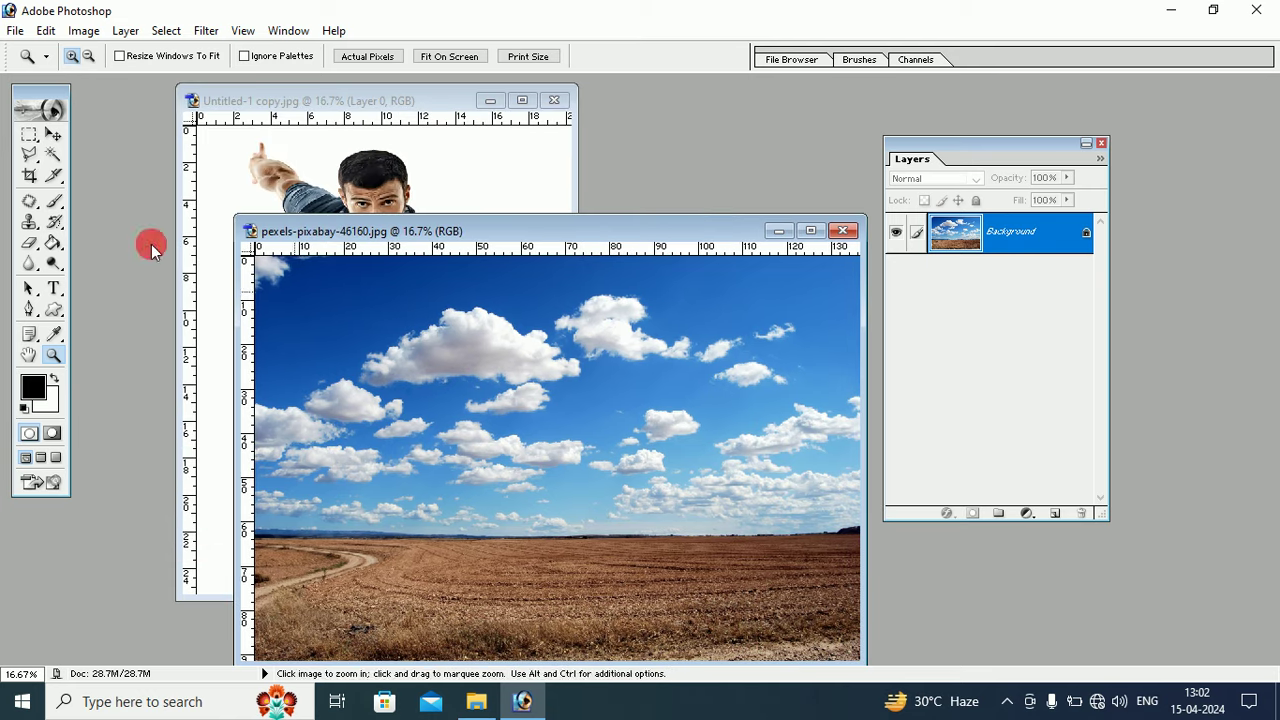
- Move the sky photo into Untitled-1 copy as a new layer, then close the source photo
{"action": "left_click", "coordinate": [53, 134]}
{"action": "left_click", "coordinate": [370, 110]}
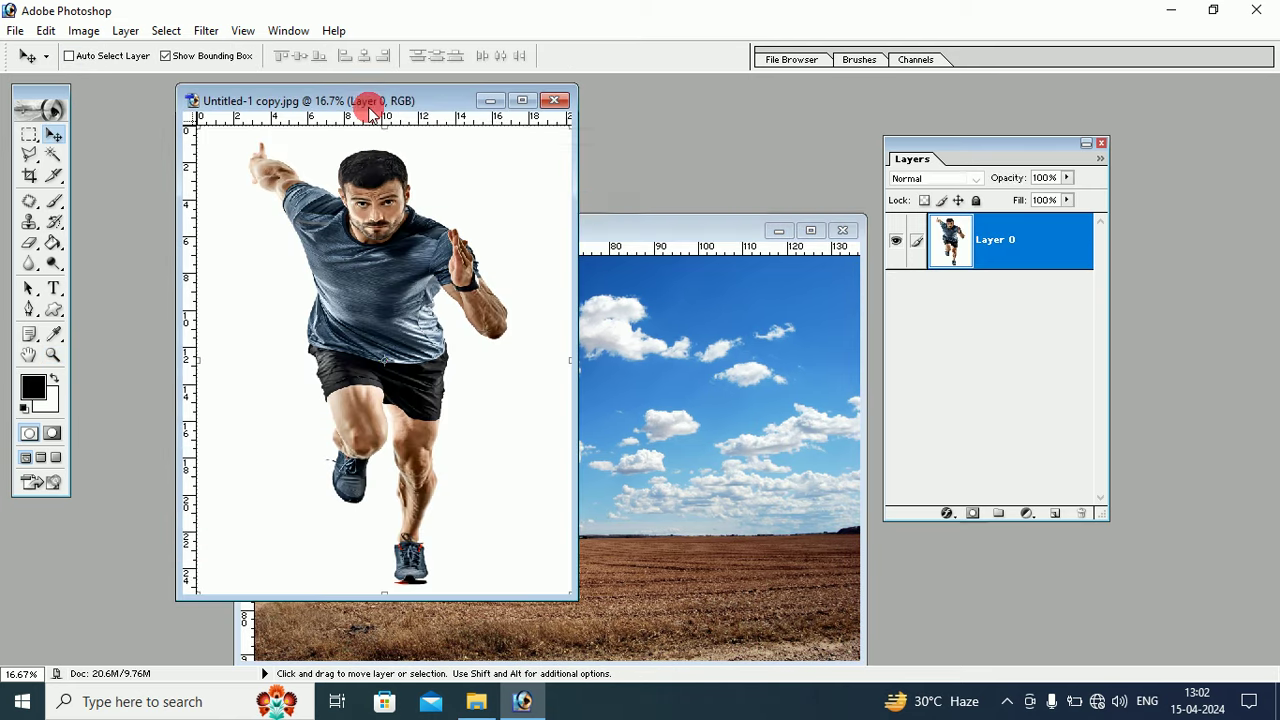
{"action": "left_click", "coordinate": [615, 233]}
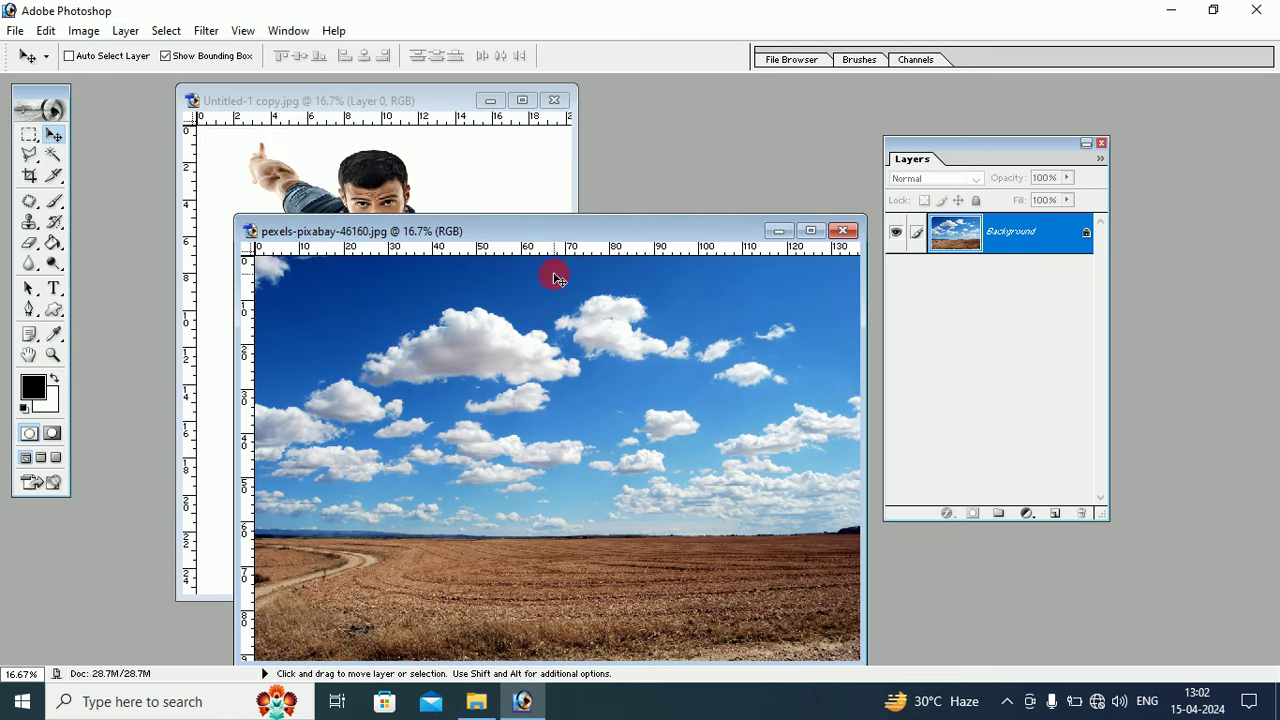
{"action": "left_click_drag", "start_coordinate": [473, 236], "coordinate": [456, 176]}
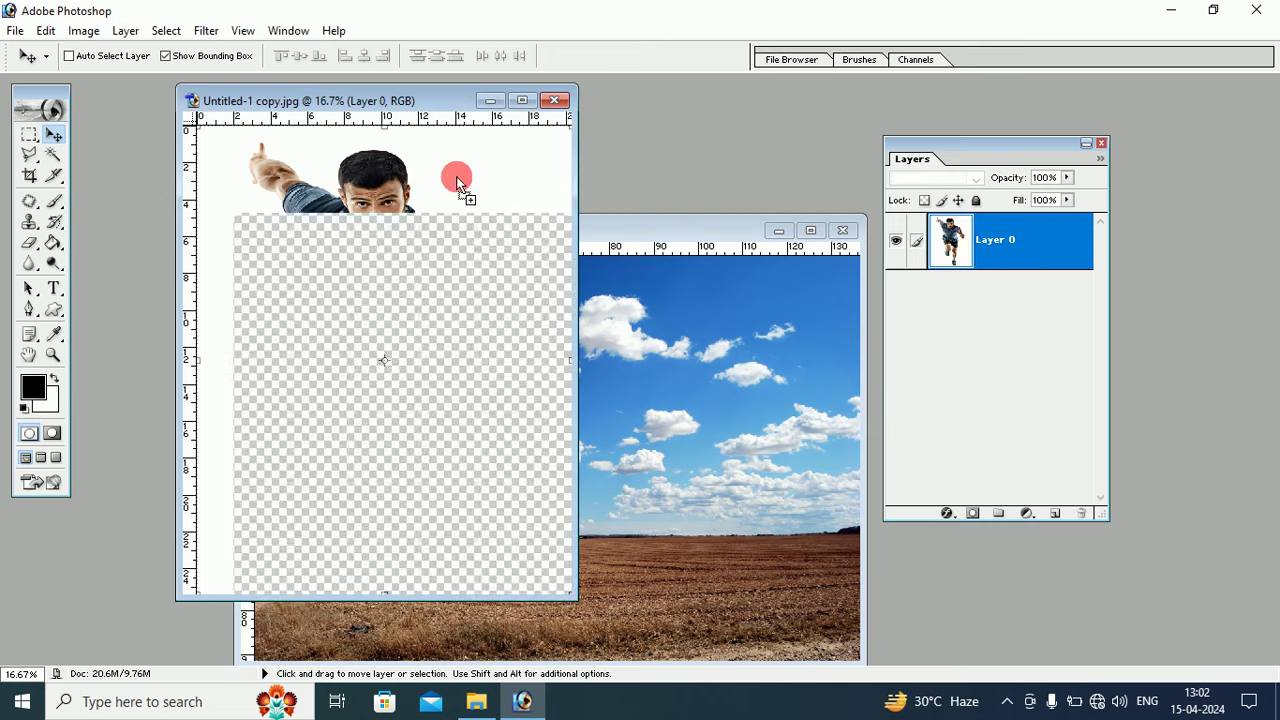
{"action": "left_click", "coordinate": [680, 237]}
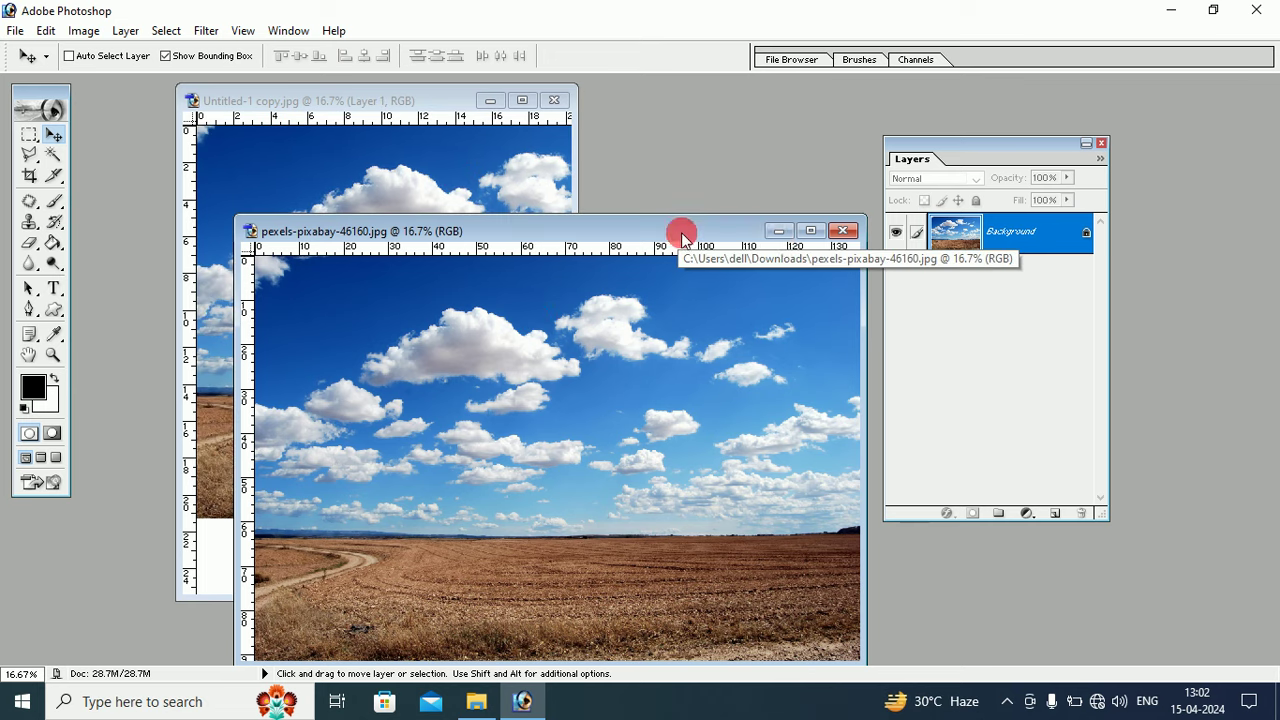
{"action": "left_click", "coordinate": [843, 233]}
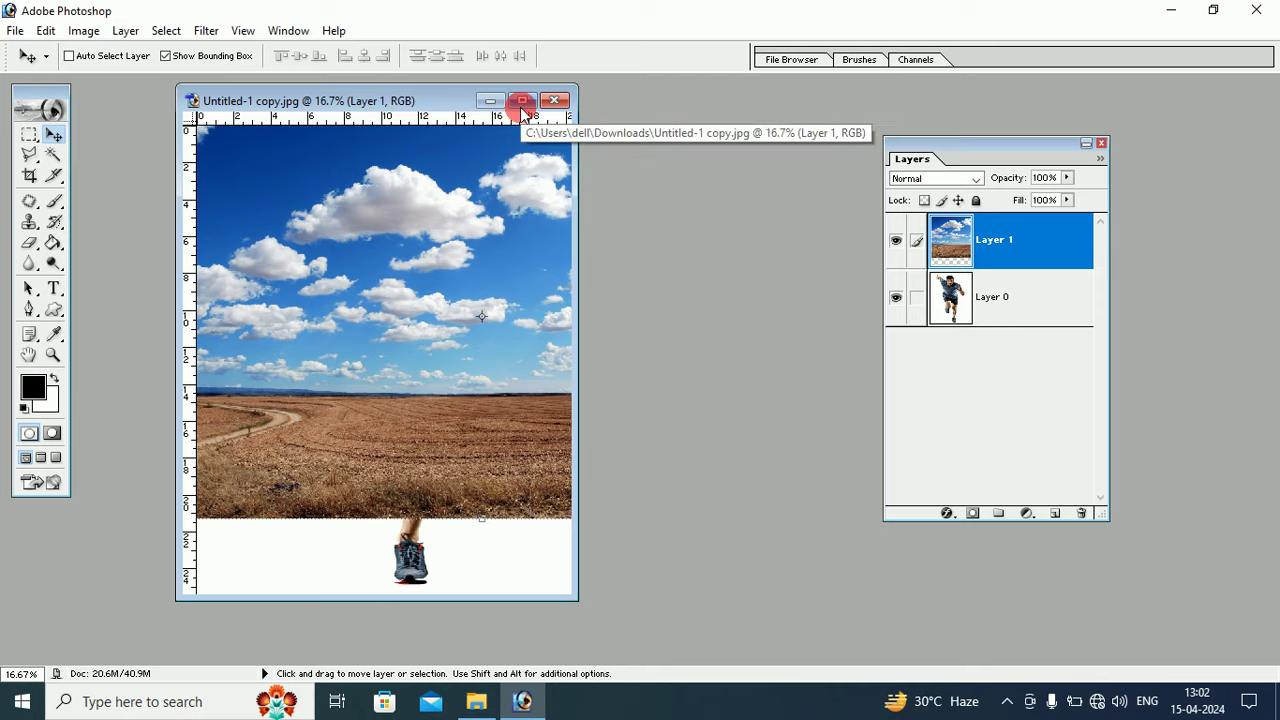
{"action": "left_click", "coordinate": [521, 104]}
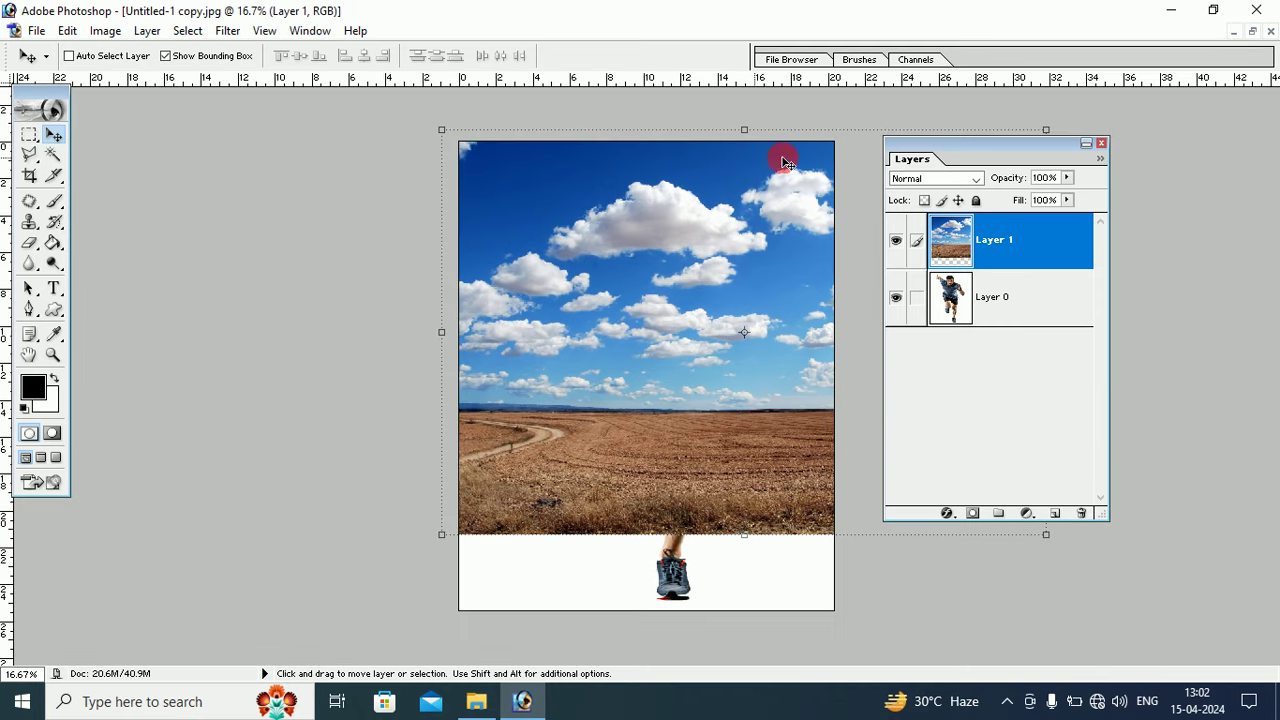
{"action": "left_click_drag", "start_coordinate": [979, 150], "coordinate": [1063, 160]}
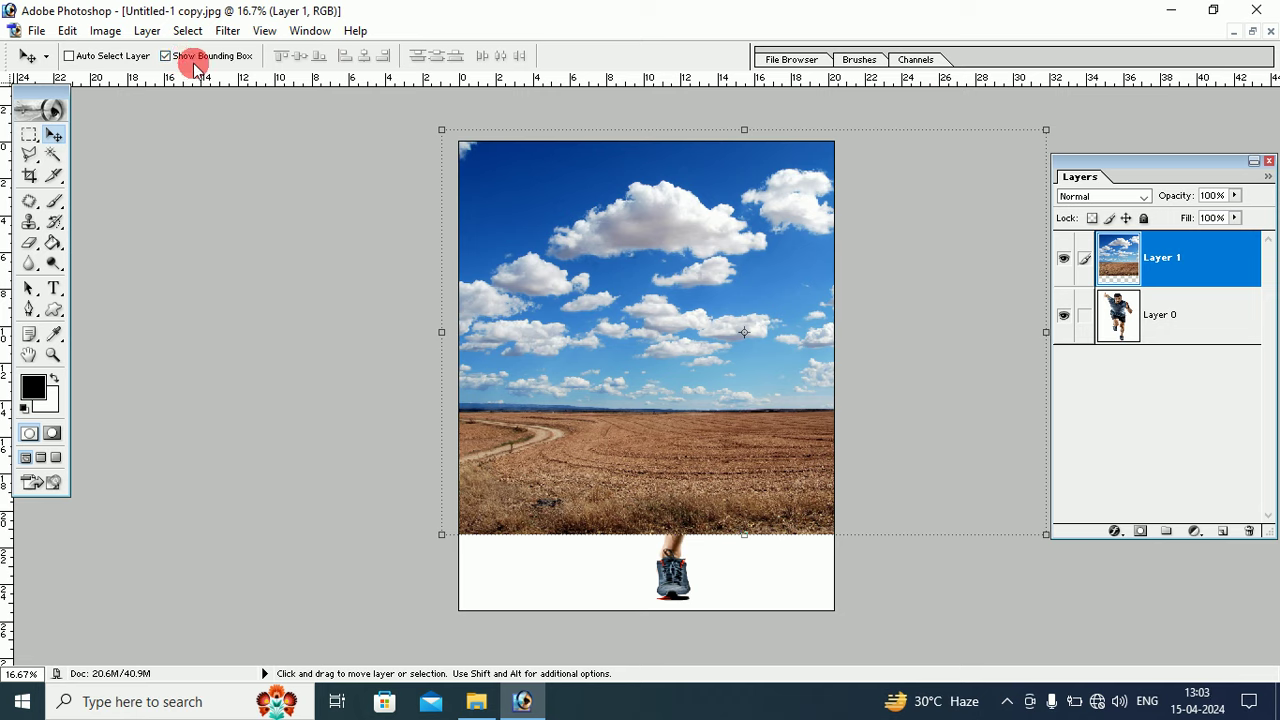
- Free-transform the sky Layer 1 to fit the canvas edges and apply the resize
{"action": "left_click", "coordinate": [67, 31]}
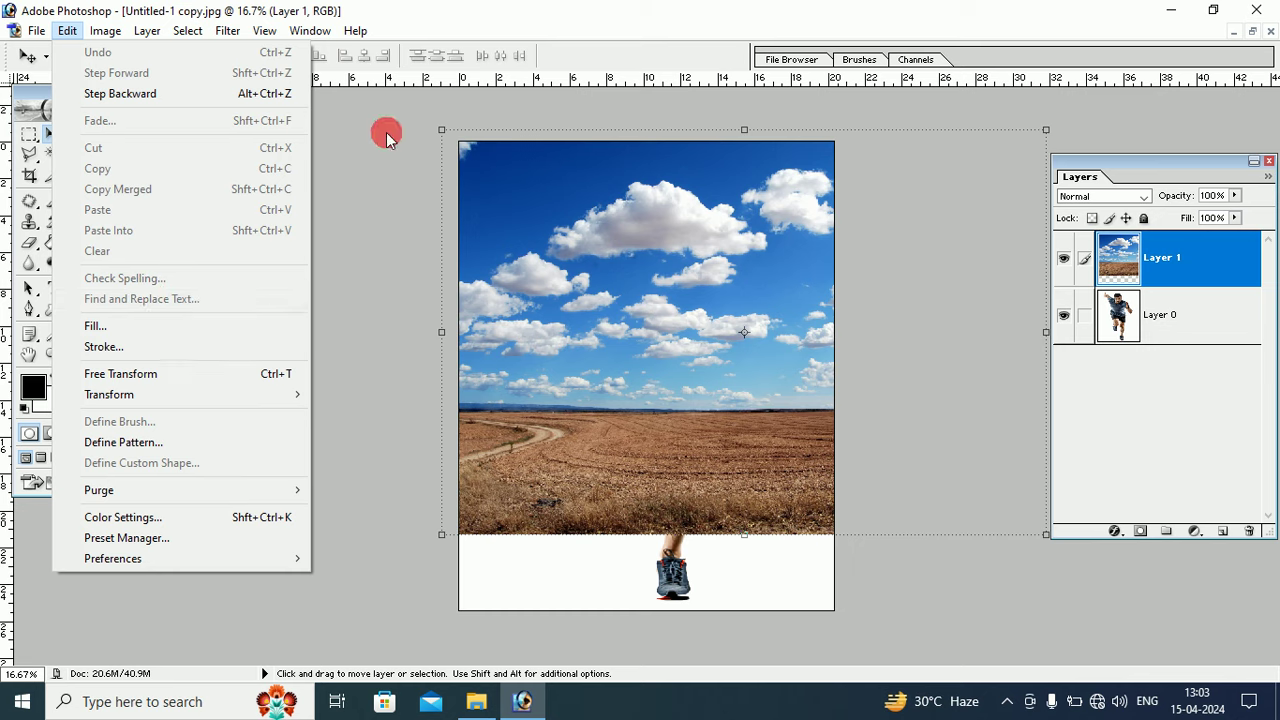
{"action": "left_click", "coordinate": [206, 366]}
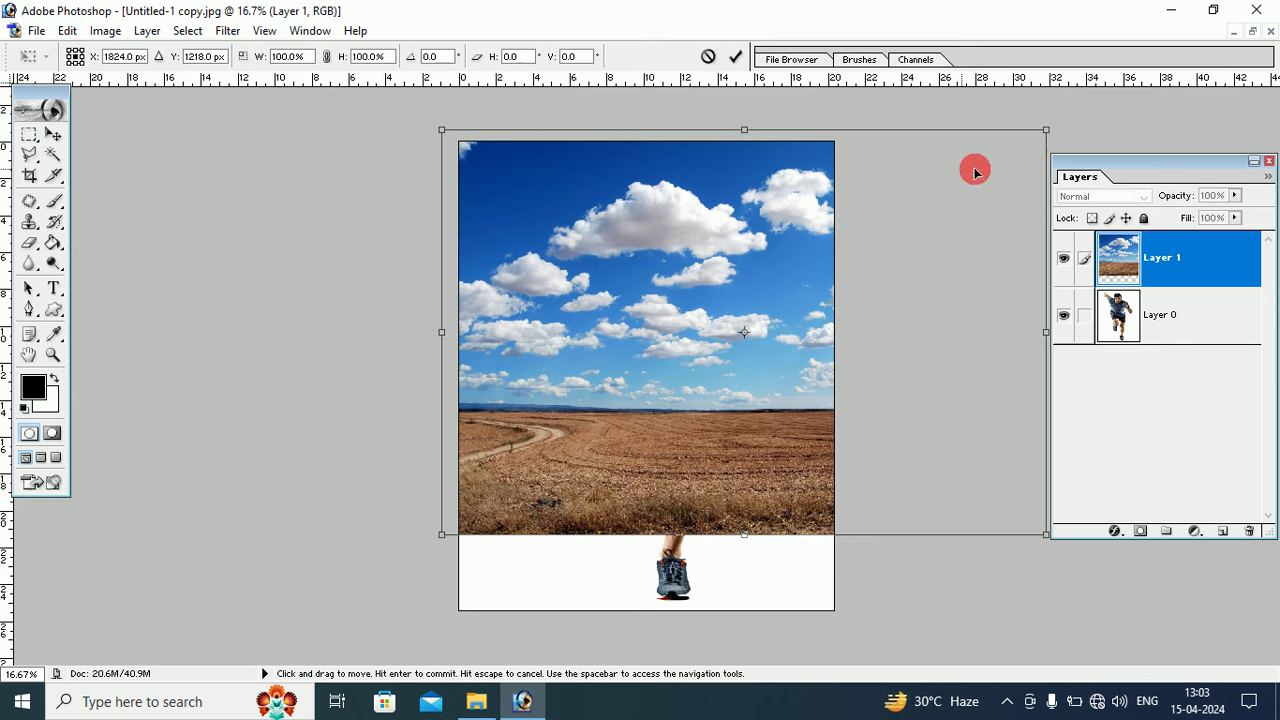
{"action": "left_click_drag", "start_coordinate": [1044, 124], "coordinate": [829, 134]}
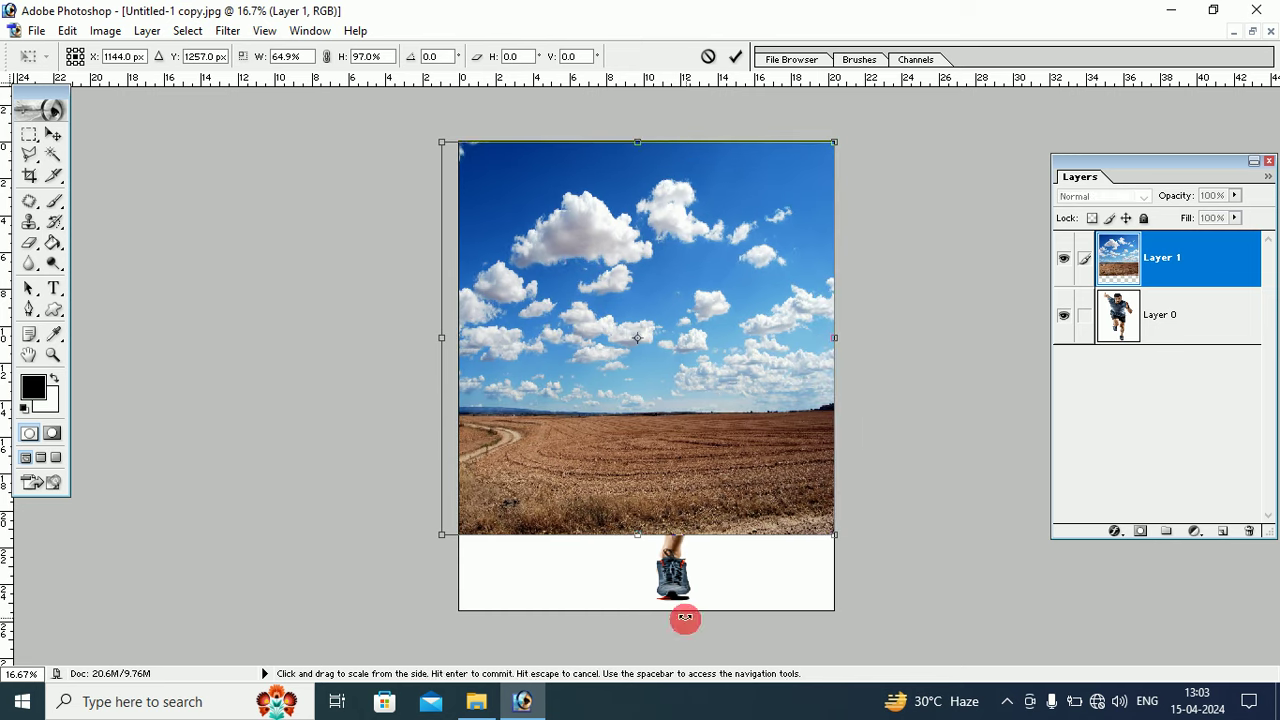
{"action": "mouse_move", "coordinate": [643, 537]}
{"action": "left_mouse_down"}
{"action": "mouse_move", "coordinate": [663, 688]}
{"action": "mouse_move", "coordinate": [663, 572]}
{"action": "left_mouse_up"}
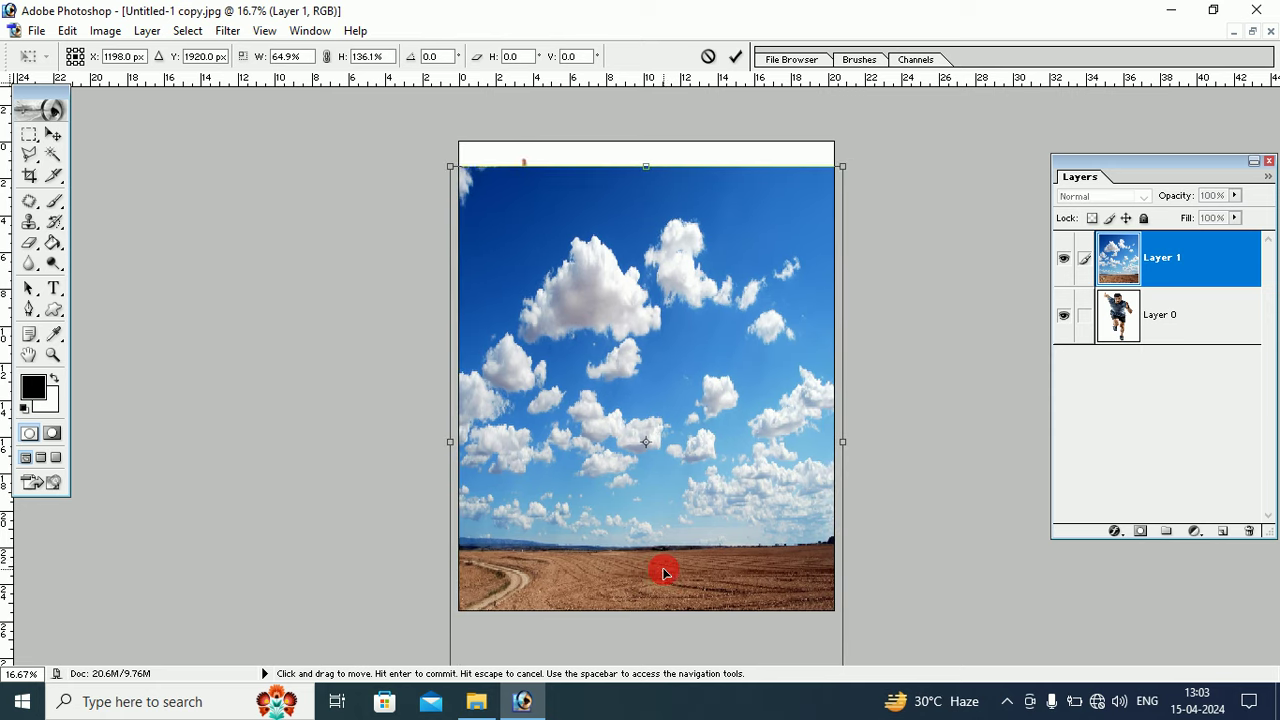
{"action": "left_click_drag", "start_coordinate": [842, 166], "coordinate": [840, 143]}
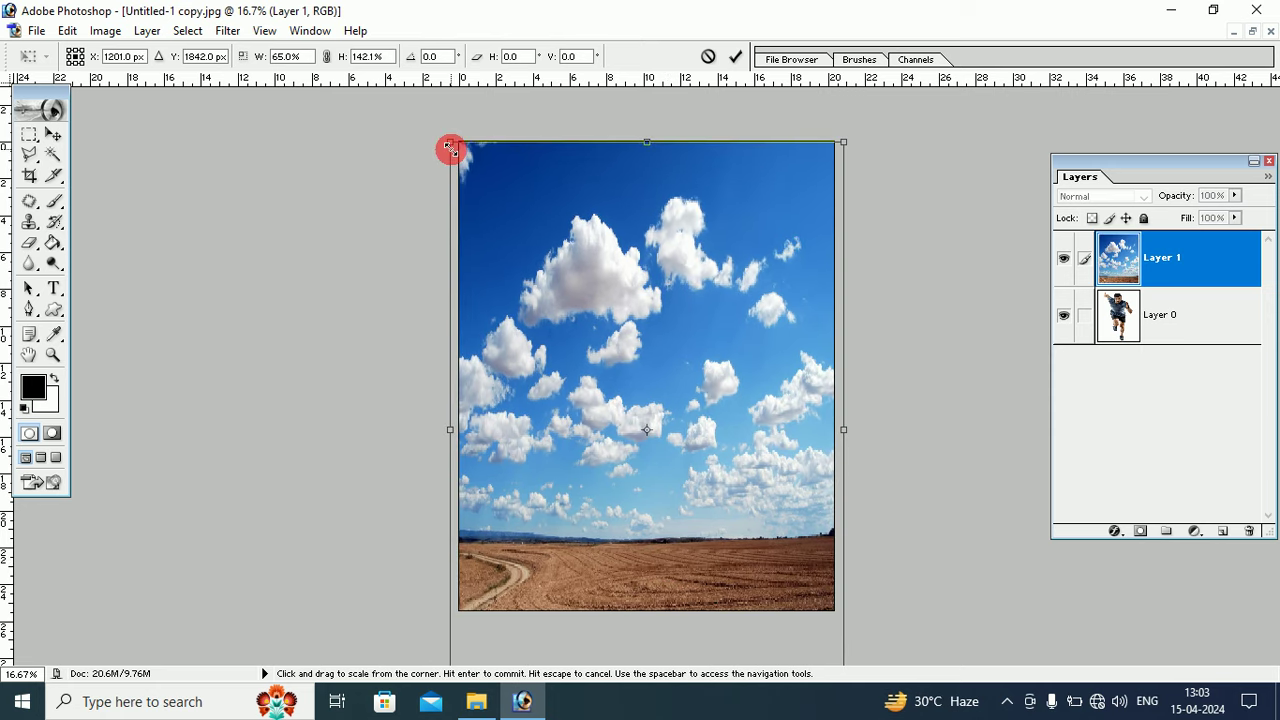
{"action": "left_click_drag", "start_coordinate": [453, 148], "coordinate": [465, 143]}
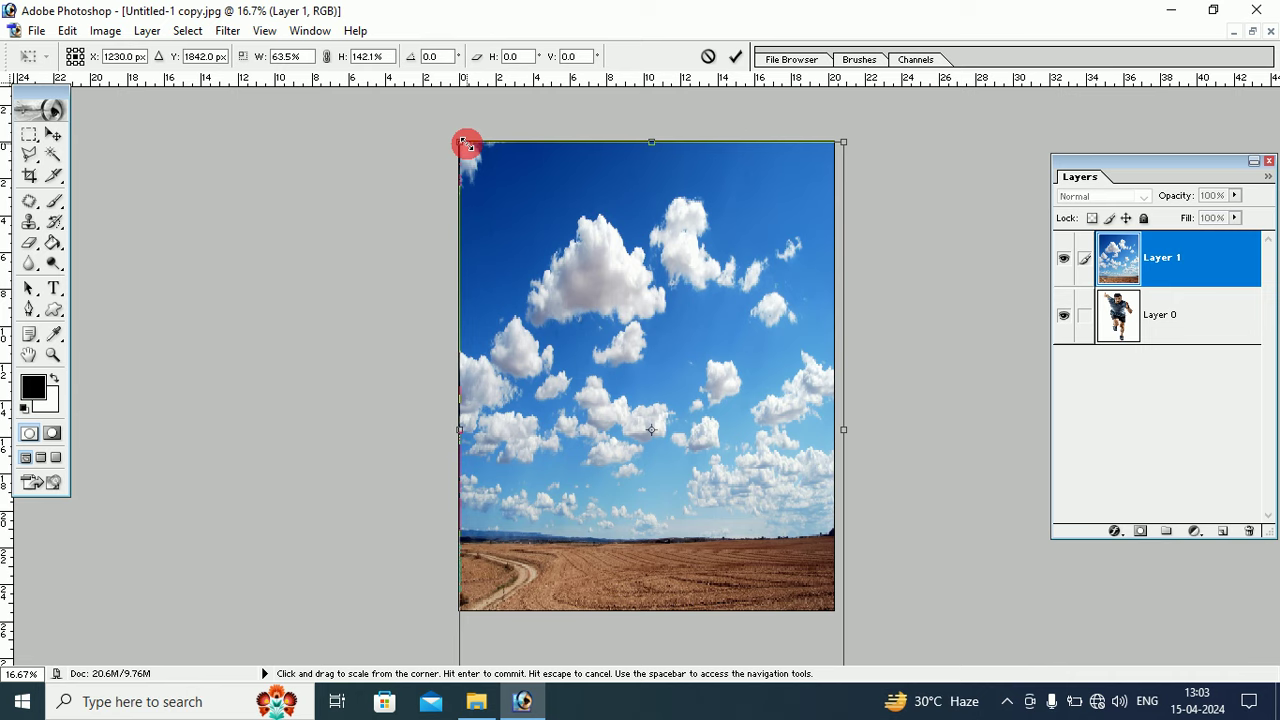
{"action": "left_click", "coordinate": [52, 134]}
{"action": "left_click", "coordinate": [538, 278]}
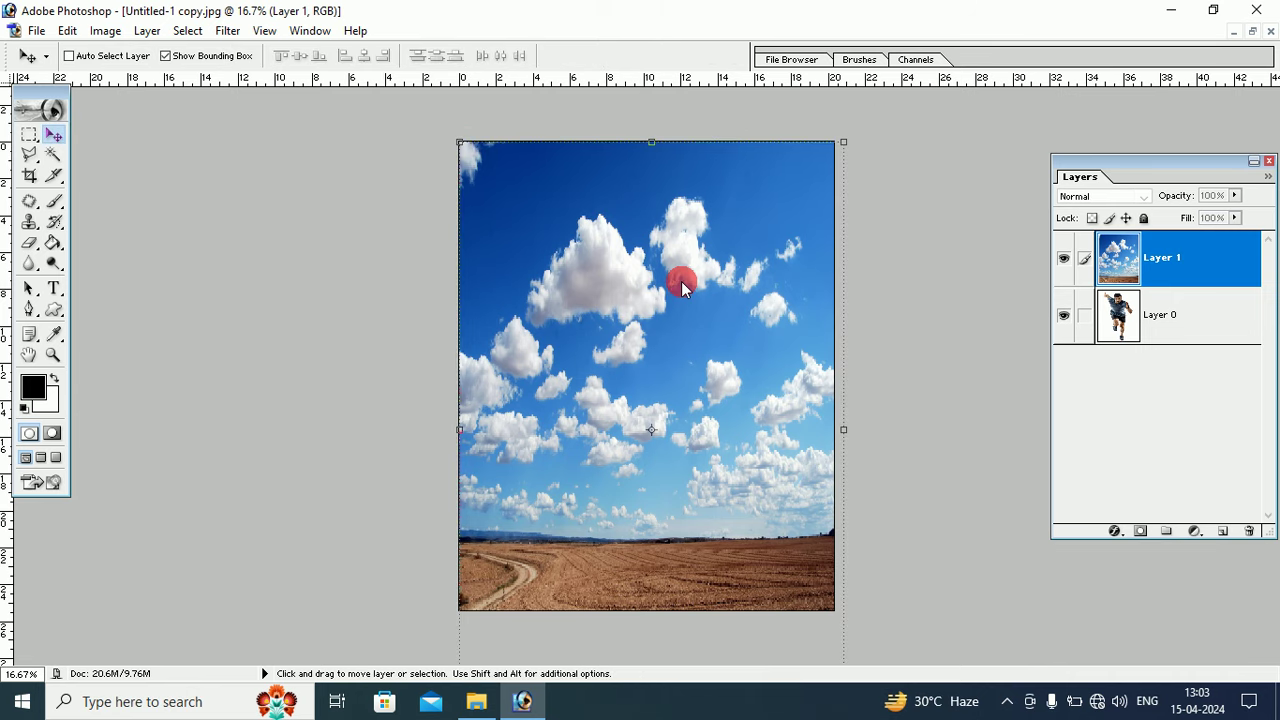
{"action": "left_click_drag", "start_coordinate": [1138, 163], "coordinate": [978, 160]}
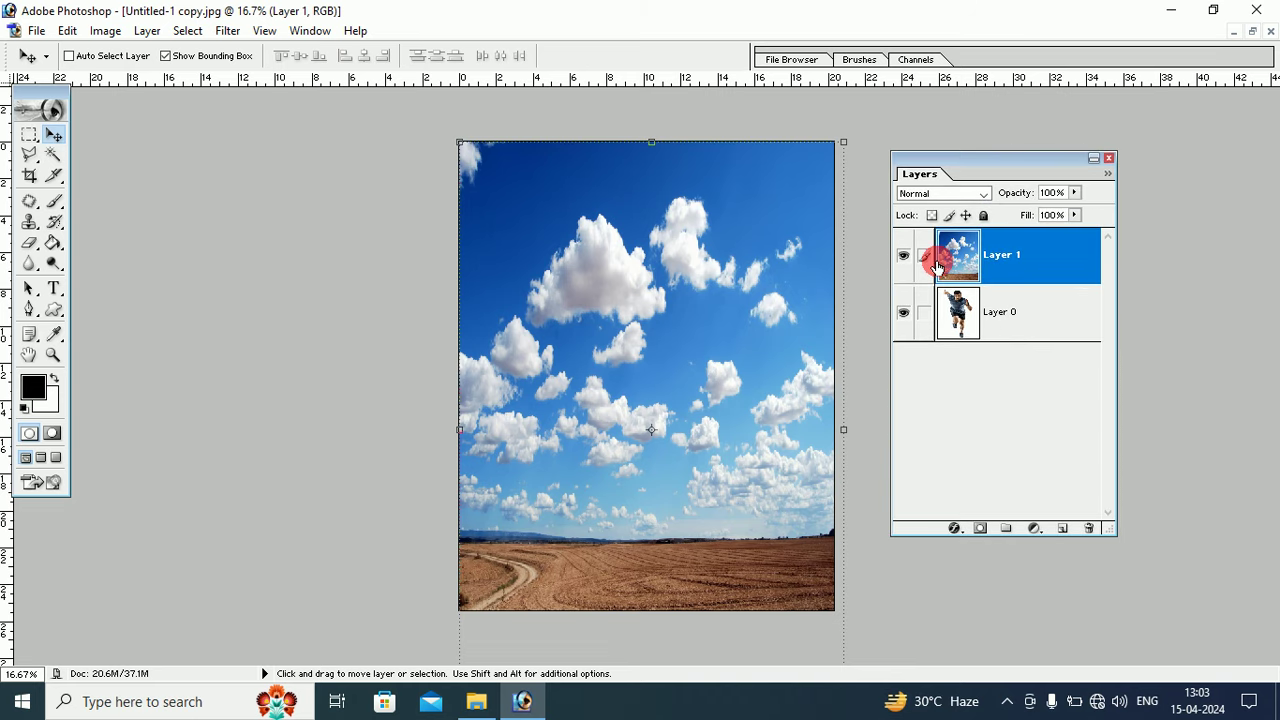
{"action": "left_click", "coordinate": [1075, 193]}
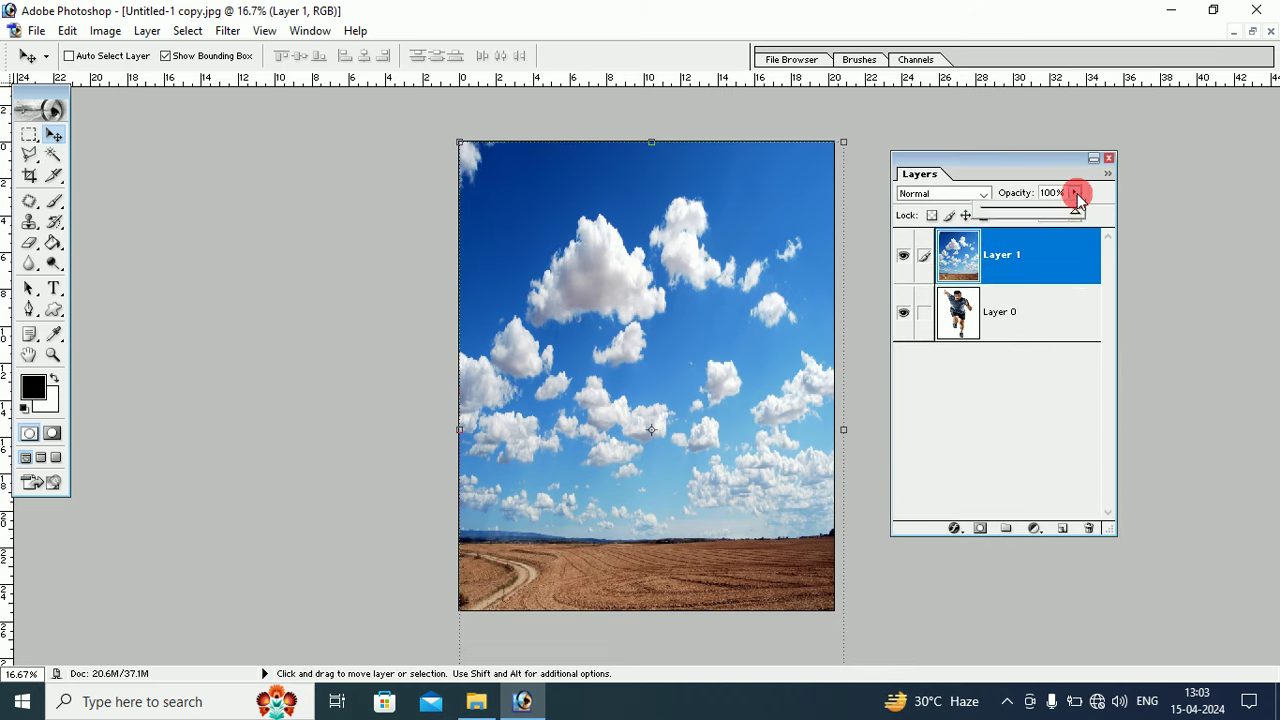
{"action": "left_click_drag", "start_coordinate": [1072, 215], "coordinate": [1005, 220]}
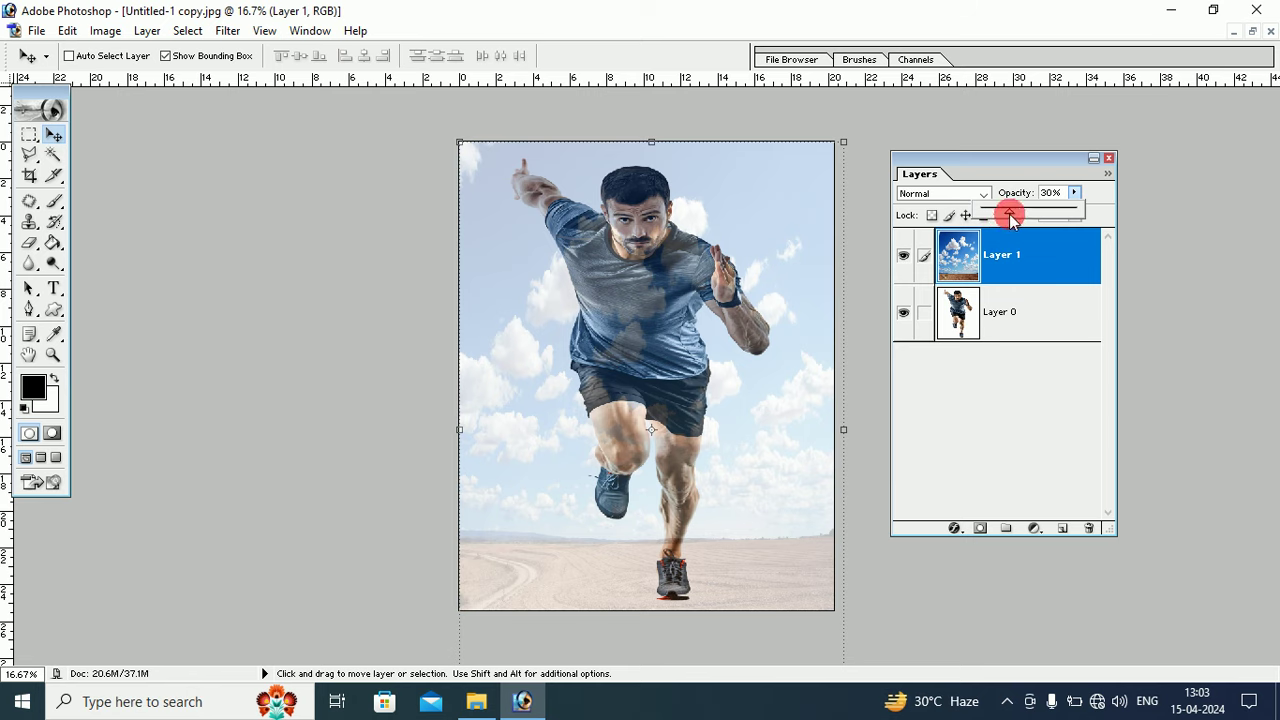
{"action": "left_click_drag", "start_coordinate": [1012, 220], "coordinate": [1077, 220]}
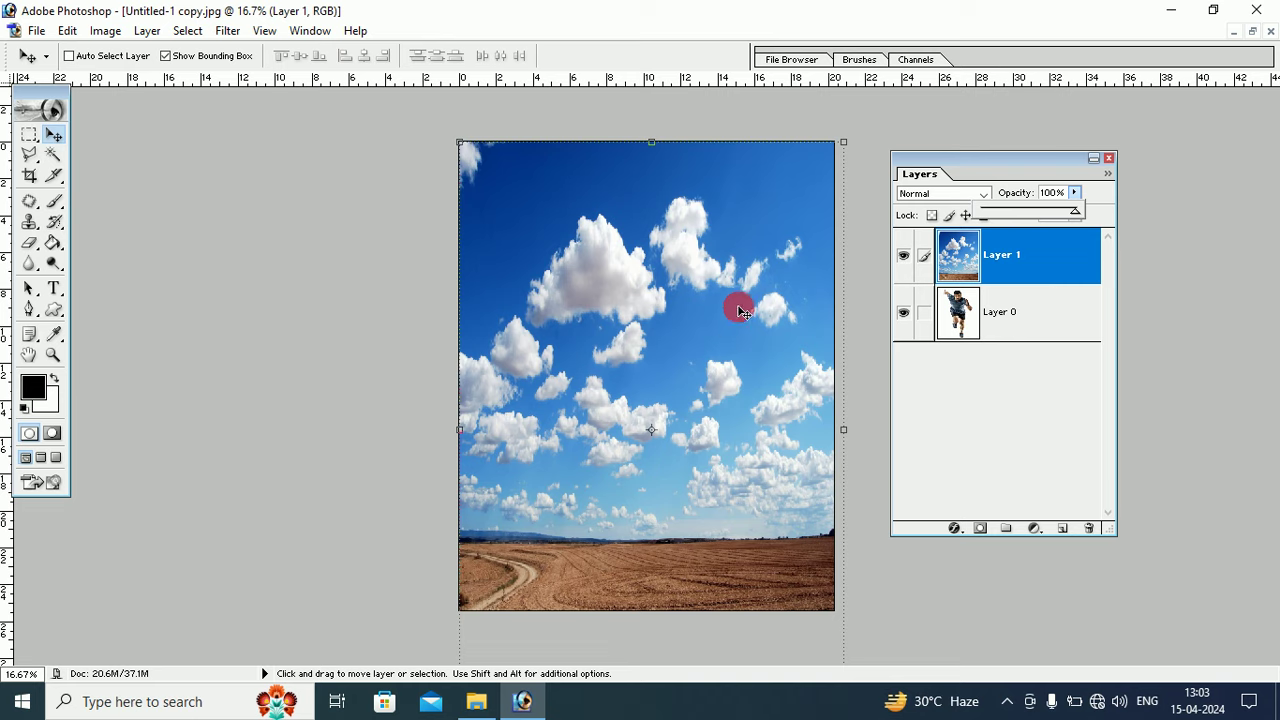
{"action": "mouse_move", "coordinate": [1001, 167]}
{"action": "left_mouse_down"}
{"action": "mouse_move", "coordinate": [761, 247]}
{"action": "mouse_move", "coordinate": [989, 208]}
{"action": "left_mouse_up"}
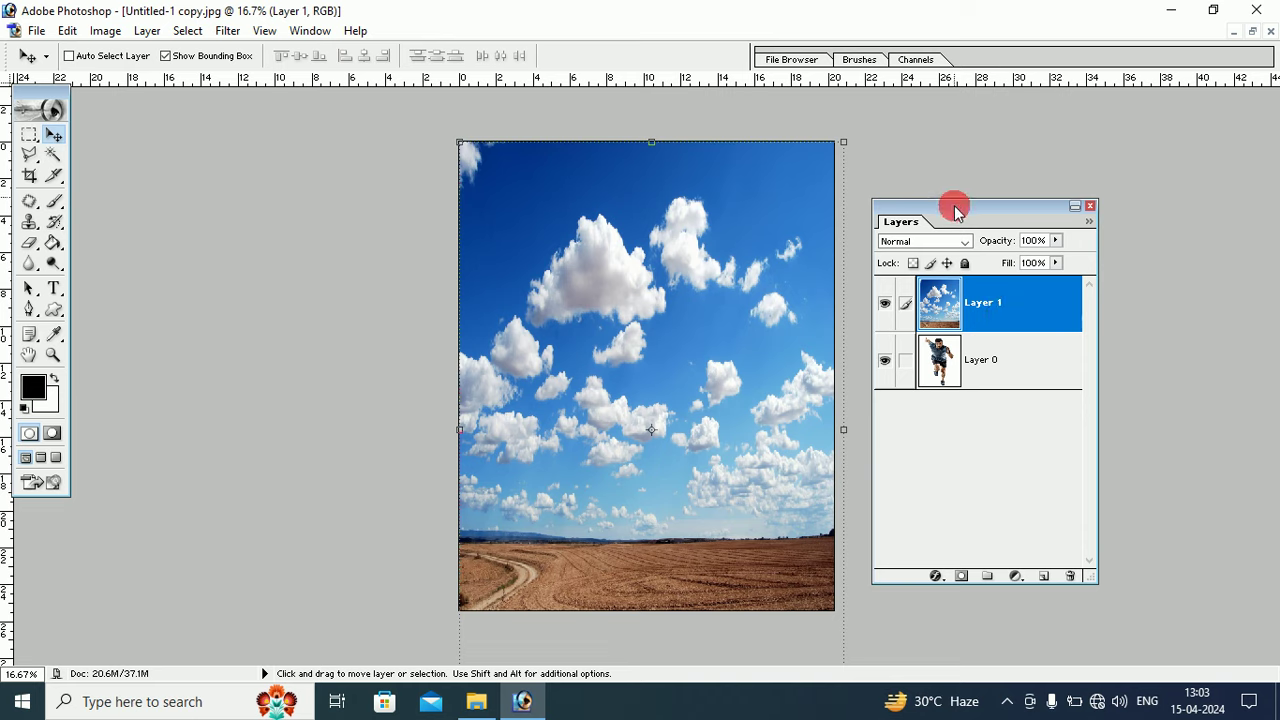
{"action": "left_click_drag", "start_coordinate": [955, 210], "coordinate": [951, 160]}
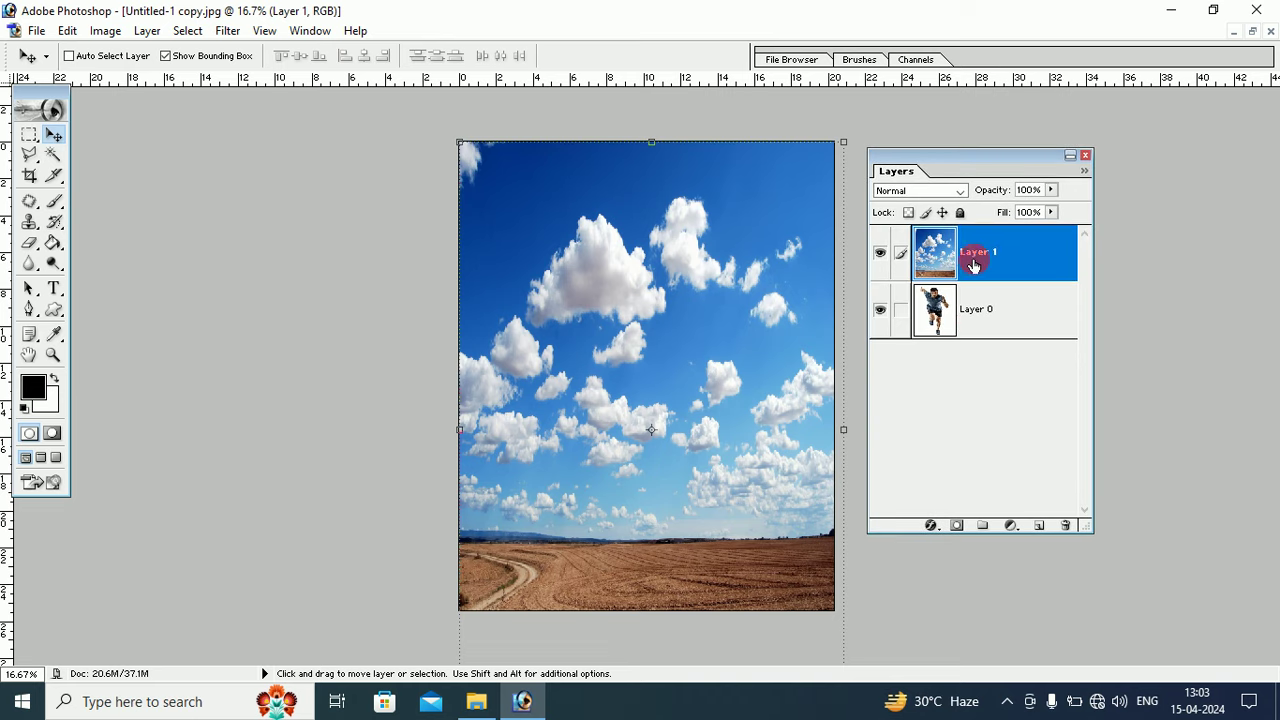
- Add a layer mask to the sky layer and set up a soft brush at 455 px
{"action": "left_click", "coordinate": [957, 526]}
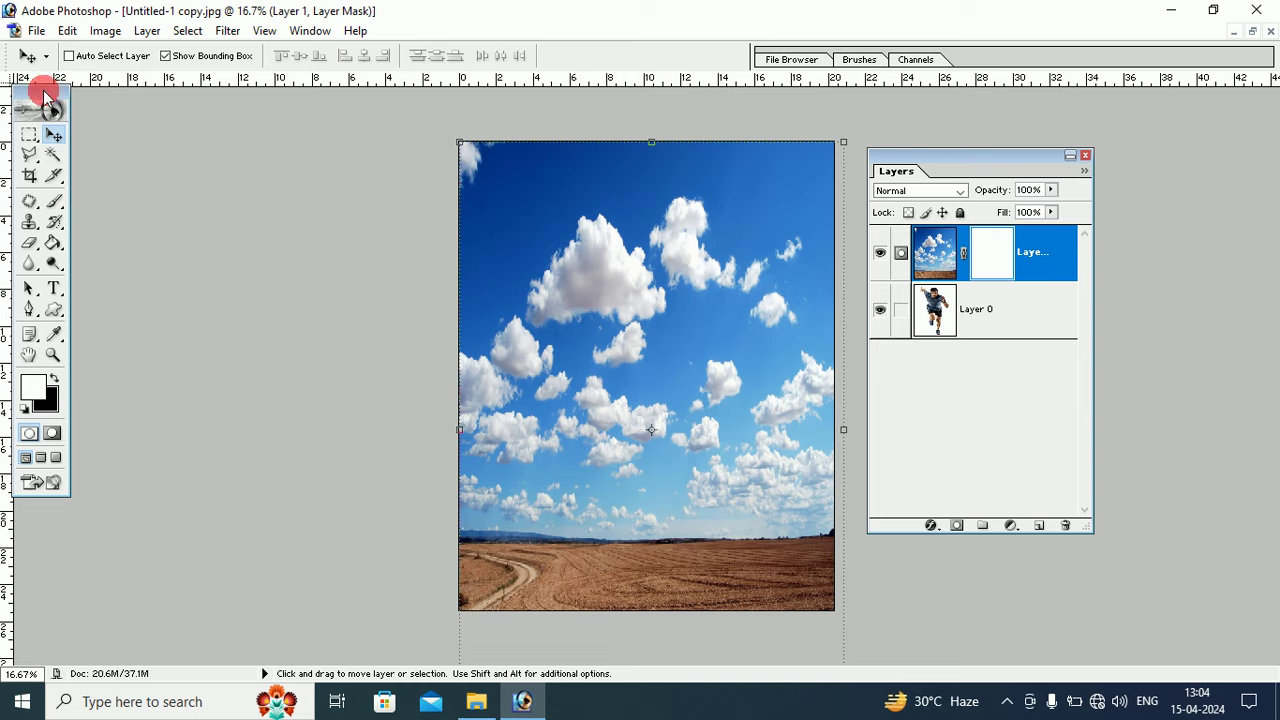
{"action": "left_click_drag", "start_coordinate": [104, 116], "coordinate": [107, 115]}
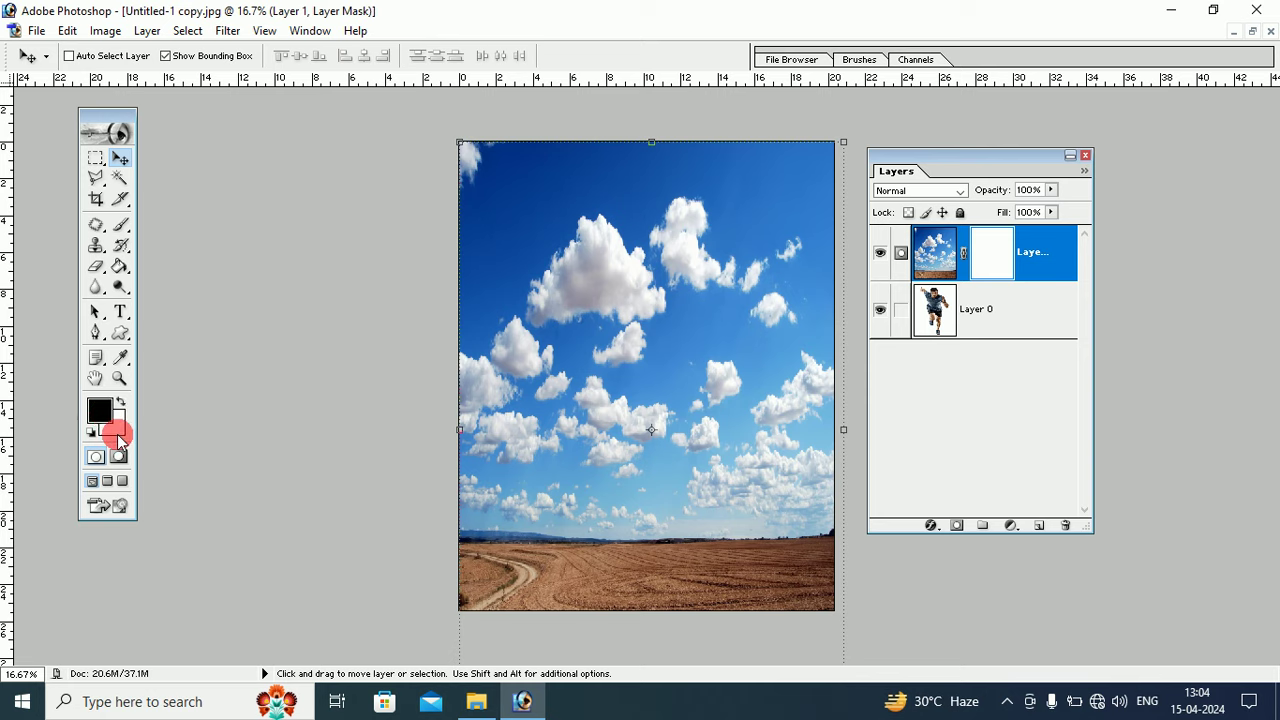
{"action": "left_click", "coordinate": [120, 228]}
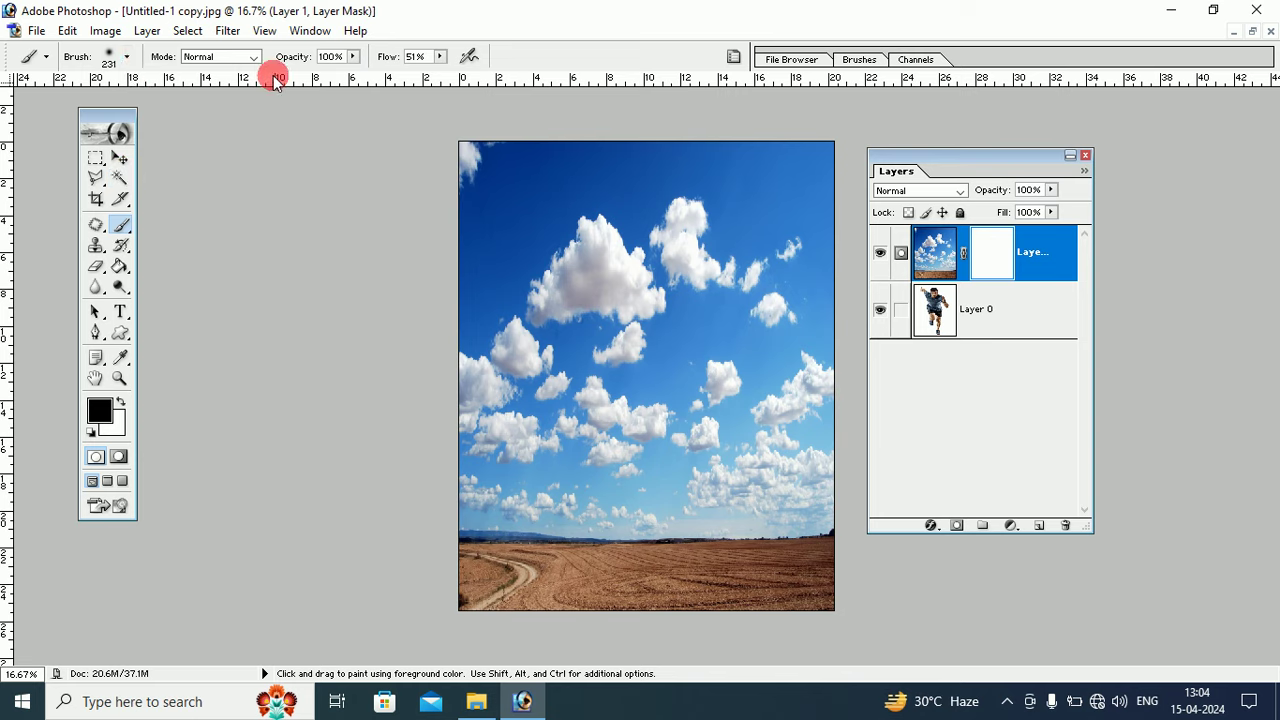
{"action": "left_click", "coordinate": [128, 58]}
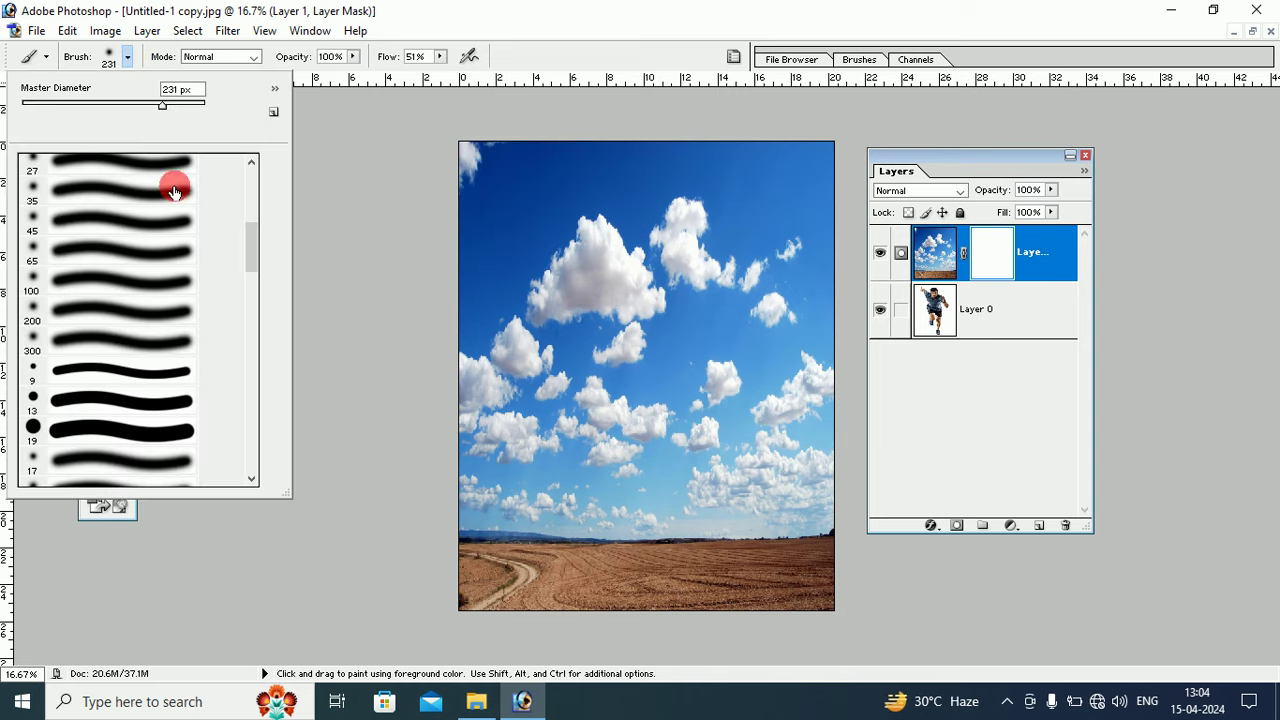
{"action": "left_click", "coordinate": [76, 350]}
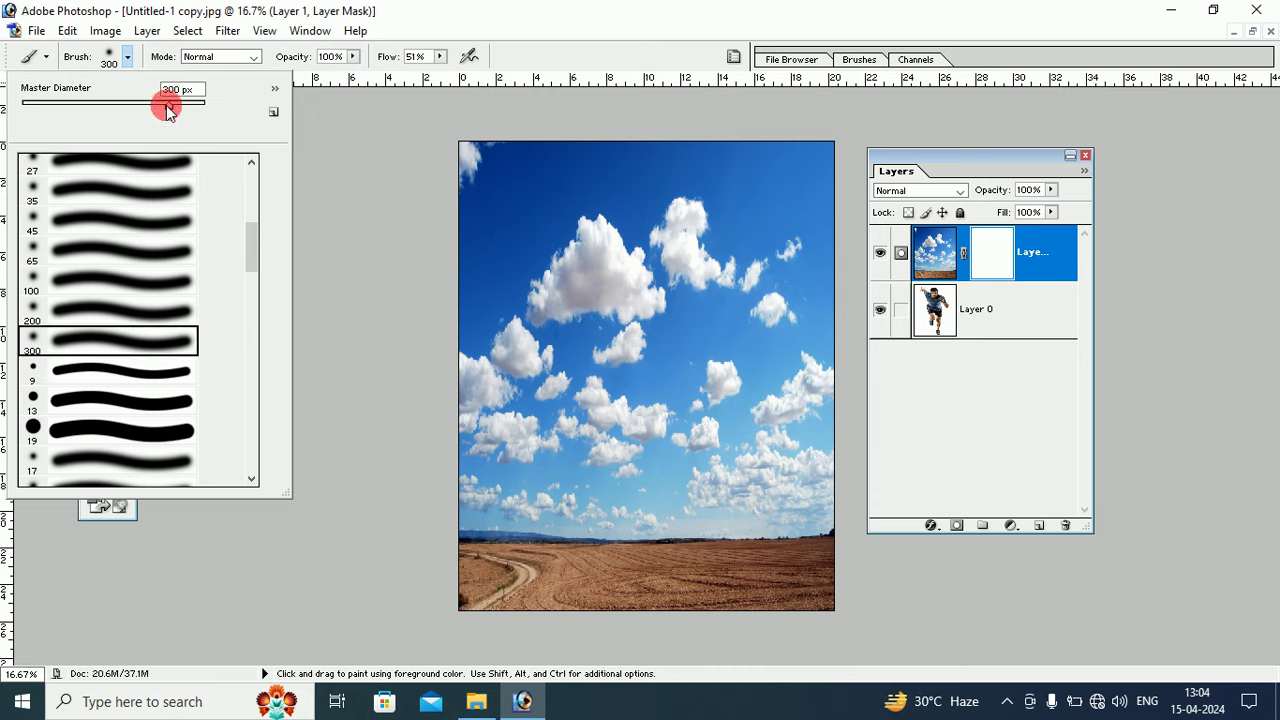
{"action": "left_click_drag", "start_coordinate": [175, 113], "coordinate": [183, 108]}
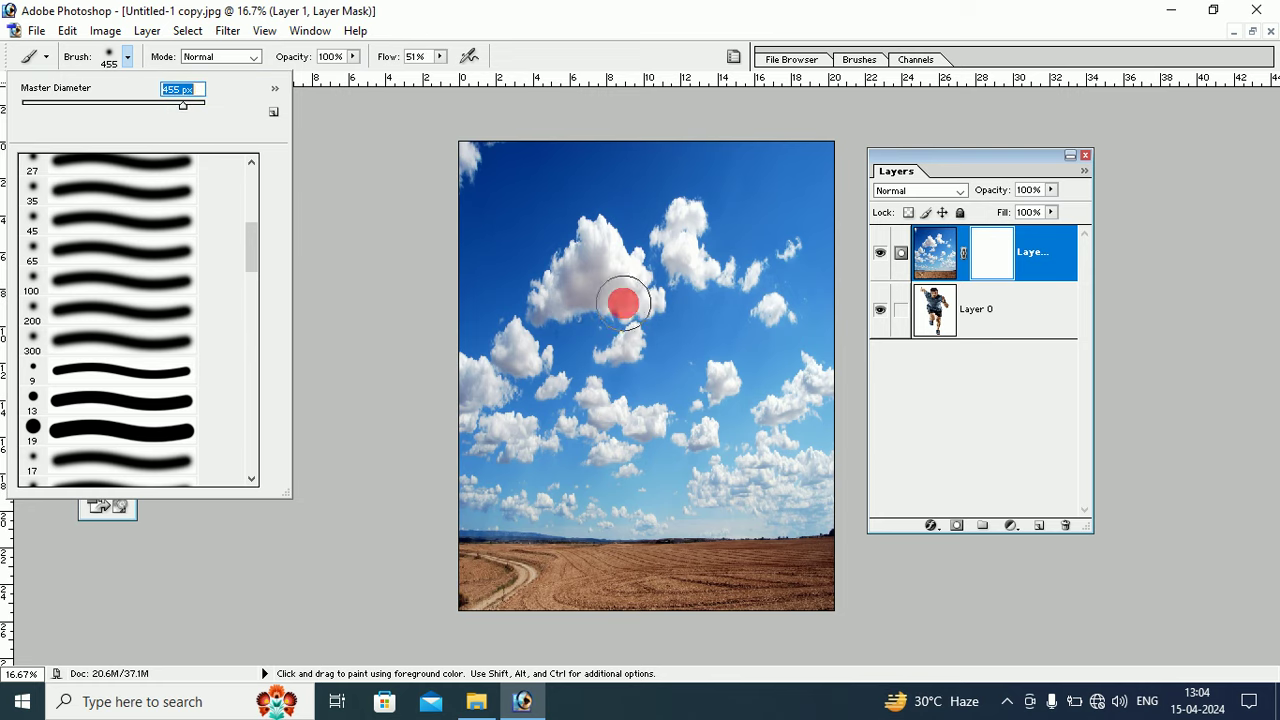
- Paint black on the mask over the runner's face, shoulders and raised arm
{"action": "left_click", "coordinate": [619, 37]}
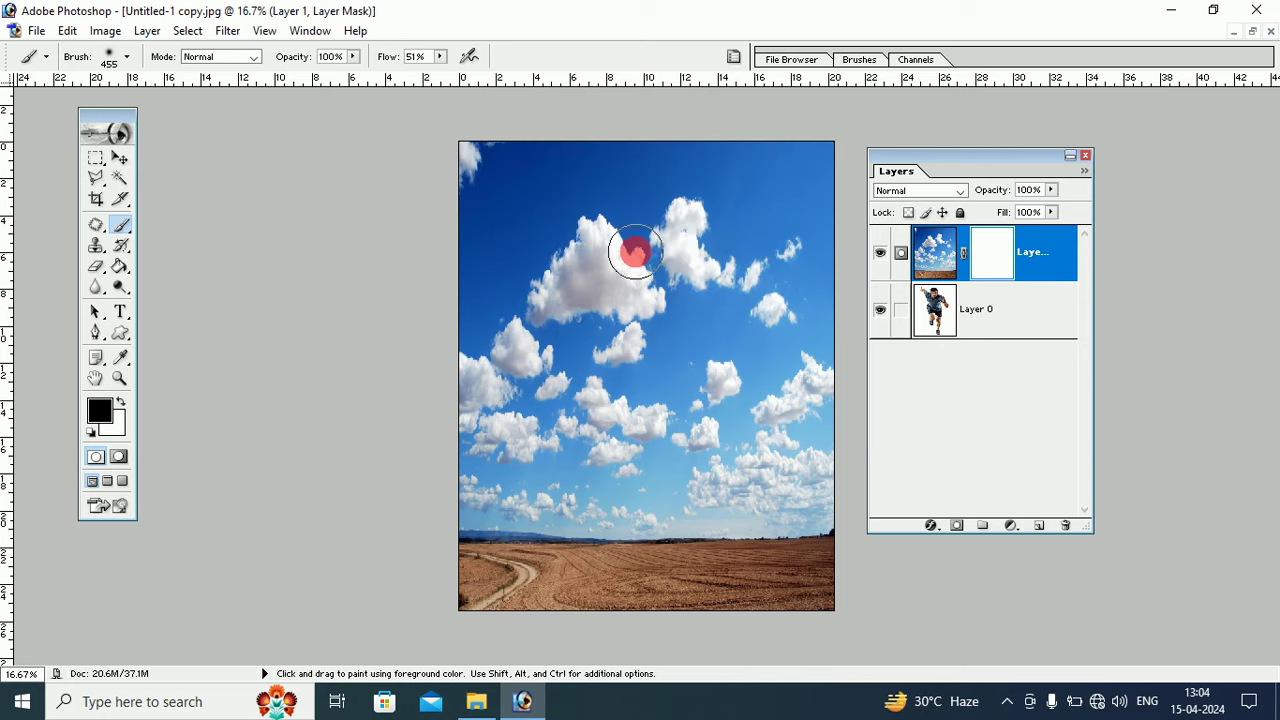
{"action": "mouse_move", "coordinate": [640, 239]}
{"action": "left_mouse_down"}
{"action": "mouse_move", "coordinate": [641, 192]}
{"action": "mouse_move", "coordinate": [608, 291]}
{"action": "mouse_move", "coordinate": [640, 503]}
{"action": "mouse_move", "coordinate": [654, 341]}
{"action": "mouse_move", "coordinate": [651, 434]}
{"action": "mouse_move", "coordinate": [677, 514]}
{"action": "mouse_move", "coordinate": [667, 575]}
{"action": "mouse_move", "coordinate": [674, 262]}
{"action": "mouse_move", "coordinate": [663, 240]}
{"action": "mouse_move", "coordinate": [724, 295]}
{"action": "mouse_move", "coordinate": [738, 288]}
{"action": "mouse_move", "coordinate": [728, 271]}
{"action": "mouse_move", "coordinate": [755, 345]}
{"action": "mouse_move", "coordinate": [640, 246]}
{"action": "left_mouse_up"}
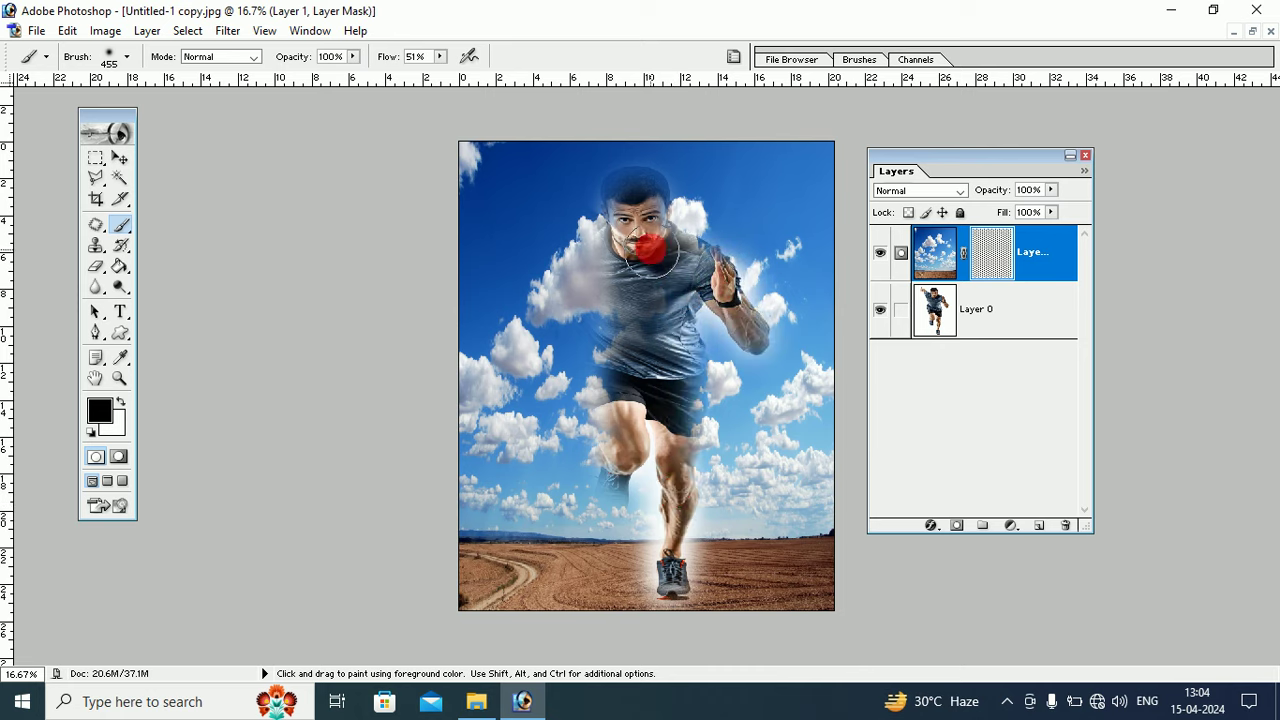
{"action": "mouse_move", "coordinate": [542, 234]}
{"action": "left_mouse_down"}
{"action": "mouse_move", "coordinate": [521, 168]}
{"action": "mouse_move", "coordinate": [545, 210]}
{"action": "mouse_move", "coordinate": [600, 250]}
{"action": "mouse_move", "coordinate": [642, 186]}
{"action": "mouse_move", "coordinate": [654, 297]}
{"action": "mouse_move", "coordinate": [606, 366]}
{"action": "mouse_move", "coordinate": [600, 270]}
{"action": "mouse_move", "coordinate": [640, 371]}
{"action": "mouse_move", "coordinate": [606, 495]}
{"action": "mouse_move", "coordinate": [613, 418]}
{"action": "mouse_move", "coordinate": [674, 406]}
{"action": "mouse_move", "coordinate": [663, 280]}
{"action": "mouse_move", "coordinate": [674, 407]}
{"action": "mouse_move", "coordinate": [706, 294]}
{"action": "mouse_move", "coordinate": [749, 320]}
{"action": "mouse_move", "coordinate": [674, 280]}
{"action": "mouse_move", "coordinate": [634, 284]}
{"action": "mouse_move", "coordinate": [679, 309]}
{"action": "mouse_move", "coordinate": [663, 457]}
{"action": "mouse_move", "coordinate": [670, 592]}
{"action": "mouse_move", "coordinate": [654, 466]}
{"action": "mouse_move", "coordinate": [545, 282]}
{"action": "mouse_move", "coordinate": [526, 177]}
{"action": "mouse_move", "coordinate": [632, 195]}
{"action": "mouse_move", "coordinate": [725, 265]}
{"action": "mouse_move", "coordinate": [639, 318]}
{"action": "mouse_move", "coordinate": [598, 322]}
{"action": "mouse_move", "coordinate": [598, 368]}
{"action": "mouse_move", "coordinate": [580, 345]}
{"action": "mouse_move", "coordinate": [681, 335]}
{"action": "mouse_move", "coordinate": [666, 409]}
{"action": "mouse_move", "coordinate": [674, 391]}
{"action": "mouse_move", "coordinate": [614, 429]}
{"action": "mouse_move", "coordinate": [617, 460]}
{"action": "mouse_move", "coordinate": [620, 215]}
{"action": "mouse_move", "coordinate": [605, 233]}
{"action": "mouse_move", "coordinate": [623, 200]}
{"action": "mouse_move", "coordinate": [634, 237]}
{"action": "mouse_move", "coordinate": [617, 208]}
{"action": "mouse_move", "coordinate": [548, 175]}
{"action": "mouse_move", "coordinate": [563, 171]}
{"action": "mouse_move", "coordinate": [563, 149]}
{"action": "mouse_move", "coordinate": [263, 237]}
{"action": "mouse_move", "coordinate": [143, 449]}
{"action": "mouse_move", "coordinate": [127, 414]}
{"action": "left_mouse_up"}
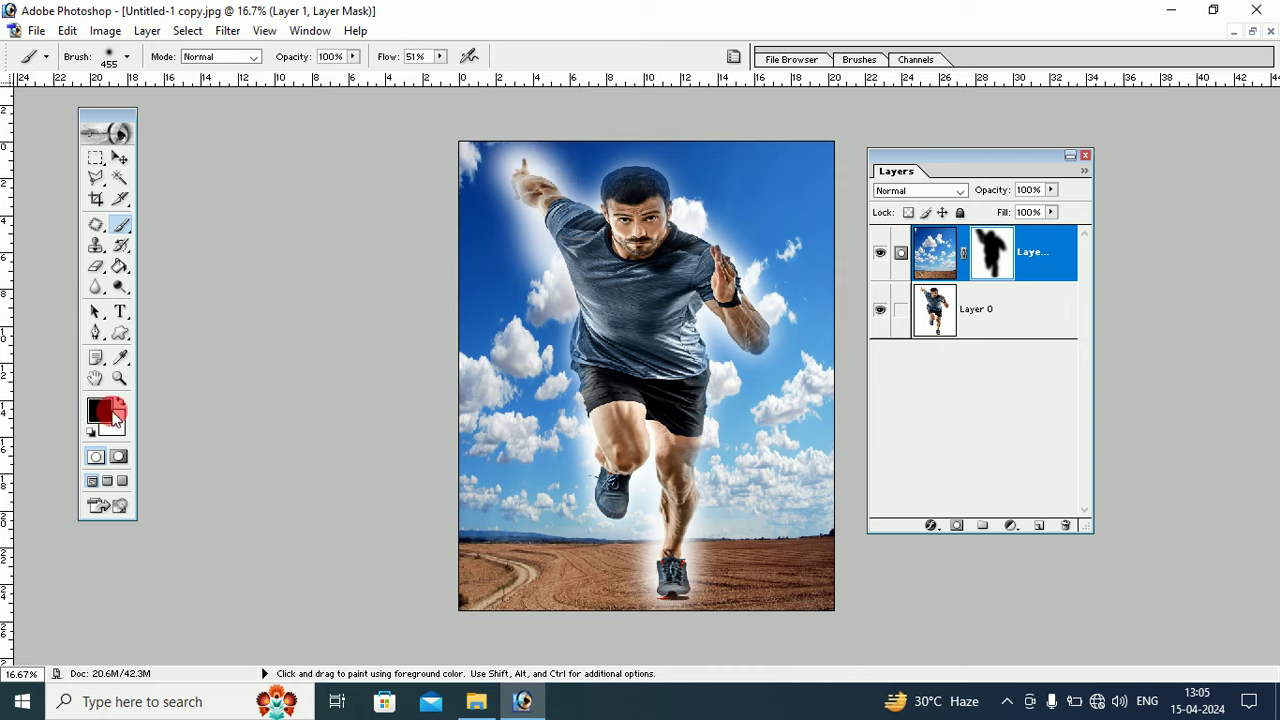
- Paint white on the mask around the raised hand and beside the head to restore sky
{"action": "mouse_move", "coordinate": [133, 398]}
{"action": "left_mouse_down"}
{"action": "mouse_move", "coordinate": [123, 246]}
{"action": "mouse_move", "coordinate": [544, 263]}
{"action": "mouse_move", "coordinate": [529, 266]}
{"action": "left_mouse_up"}
{"action": "mouse_move", "coordinate": [725, 282]}
{"action": "left_mouse_down"}
{"action": "mouse_move", "coordinate": [737, 277]}
{"action": "mouse_move", "coordinate": [731, 231]}
{"action": "mouse_move", "coordinate": [786, 317]}
{"action": "mouse_move", "coordinate": [751, 426]}
{"action": "mouse_move", "coordinate": [663, 546]}
{"action": "mouse_move", "coordinate": [637, 548]}
{"action": "mouse_move", "coordinate": [627, 571]}
{"action": "mouse_move", "coordinate": [717, 566]}
{"action": "mouse_move", "coordinate": [661, 538]}
{"action": "mouse_move", "coordinate": [505, 372]}
{"action": "mouse_move", "coordinate": [555, 265]}
{"action": "left_mouse_up"}
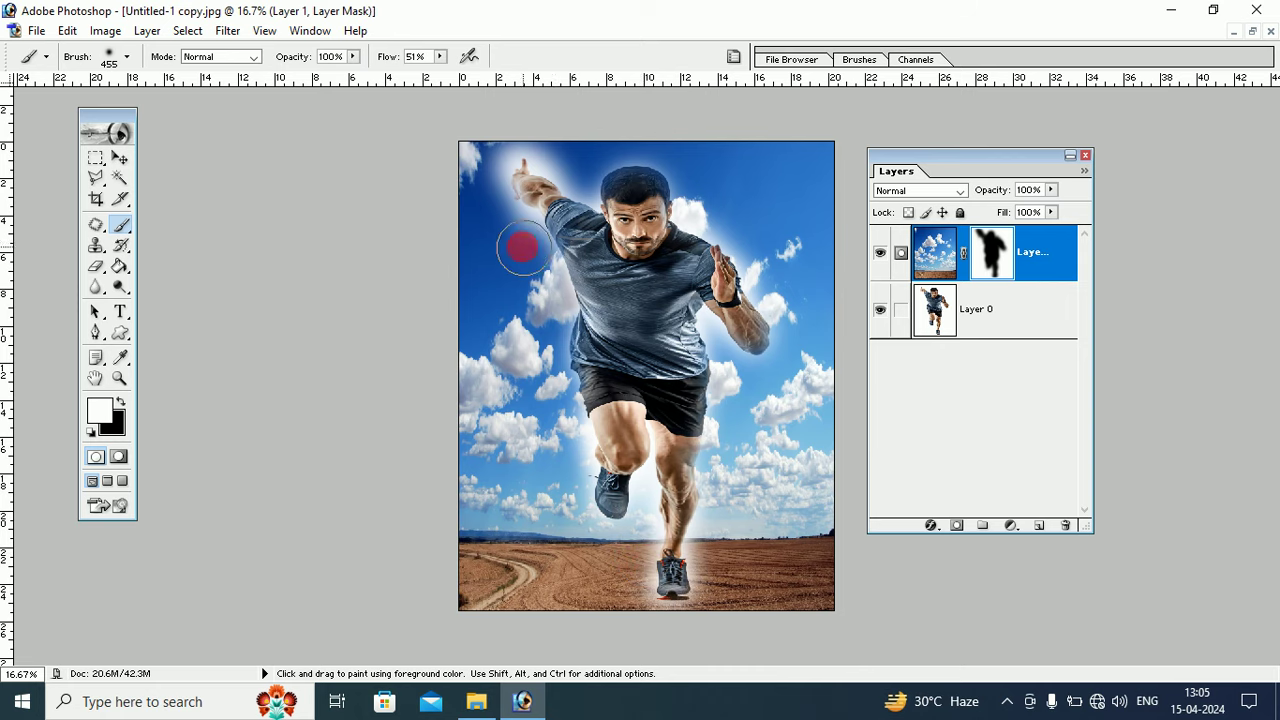
{"action": "mouse_move", "coordinate": [510, 225]}
{"action": "left_mouse_down"}
{"action": "mouse_move", "coordinate": [537, 143]}
{"action": "mouse_move", "coordinate": [554, 153]}
{"action": "mouse_move", "coordinate": [526, 129]}
{"action": "mouse_move", "coordinate": [489, 148]}
{"action": "mouse_move", "coordinate": [486, 171]}
{"action": "mouse_move", "coordinate": [729, 229]}
{"action": "mouse_move", "coordinate": [780, 335]}
{"action": "mouse_move", "coordinate": [750, 396]}
{"action": "mouse_move", "coordinate": [771, 400]}
{"action": "mouse_move", "coordinate": [726, 437]}
{"action": "mouse_move", "coordinate": [727, 512]}
{"action": "mouse_move", "coordinate": [689, 501]}
{"action": "mouse_move", "coordinate": [586, 380]}
{"action": "mouse_move", "coordinate": [749, 251]}
{"action": "mouse_move", "coordinate": [749, 207]}
{"action": "mouse_move", "coordinate": [727, 208]}
{"action": "left_mouse_up"}
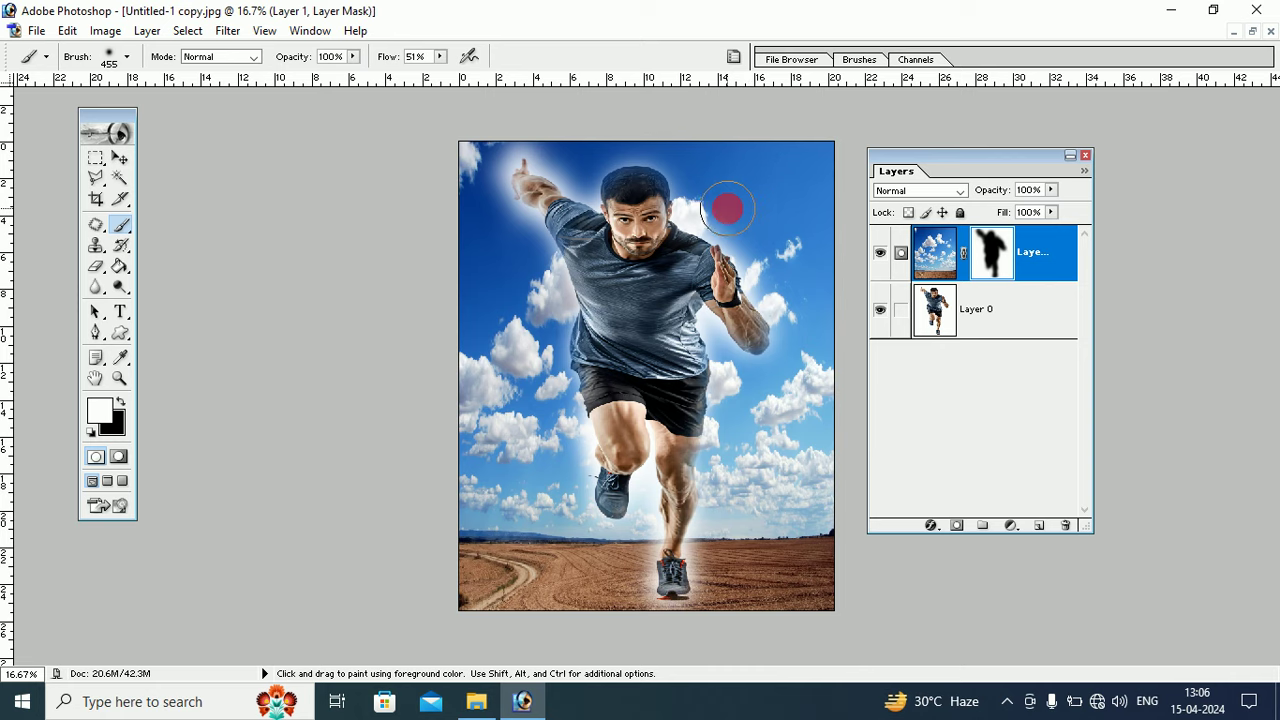
{"action": "mouse_move", "coordinate": [727, 208]}
{"action": "left_mouse_down"}
{"action": "mouse_move", "coordinate": [697, 395]}
{"action": "mouse_move", "coordinate": [1036, 140]}
{"action": "mouse_move", "coordinate": [1222, 52]}
{"action": "left_mouse_up"}
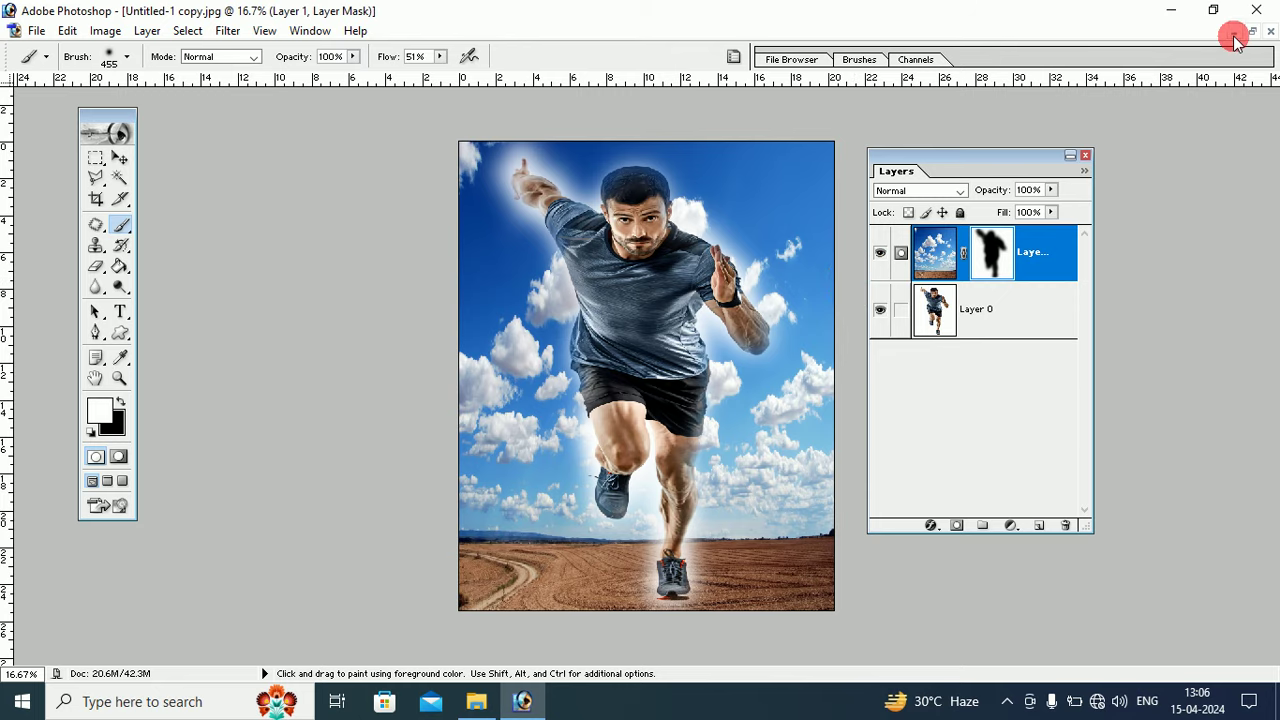
- Minimize the runner composite and open pexels-antoni-shkraba-7081096 maximized, with the Move tool active
{"action": "left_click", "coordinate": [1236, 33]}
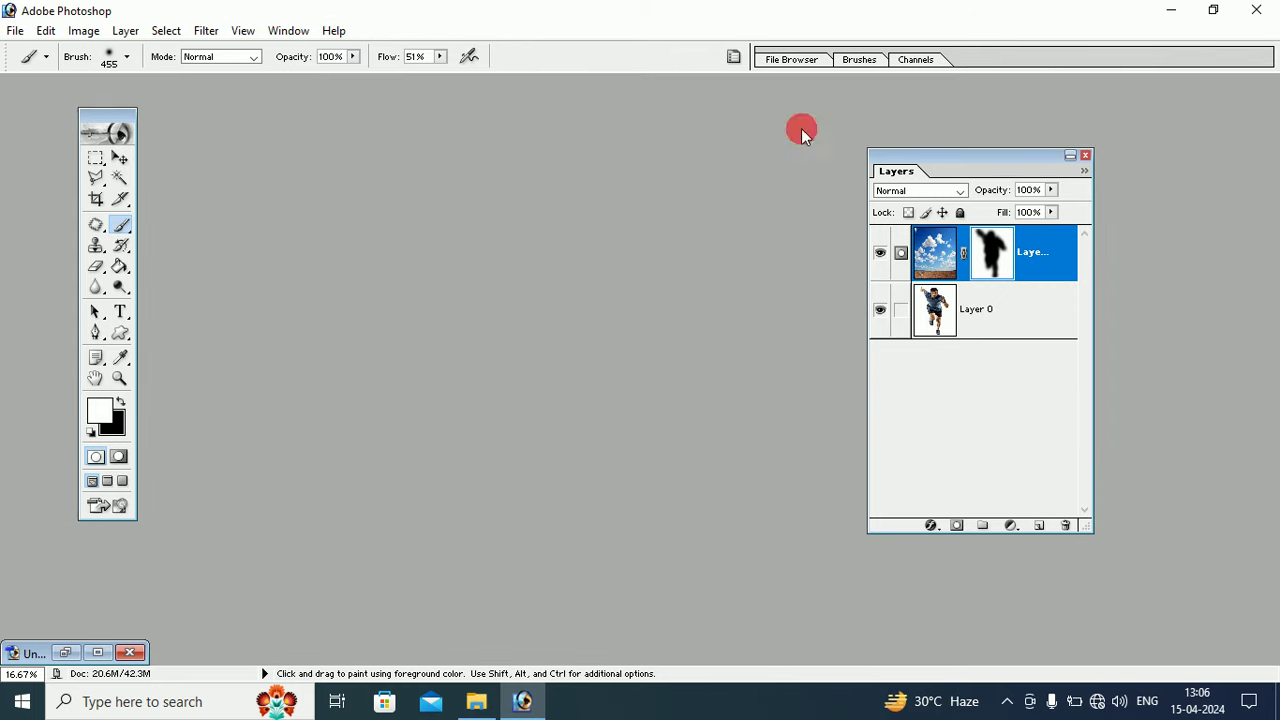
{"action": "left_click", "coordinate": [12, 32]}
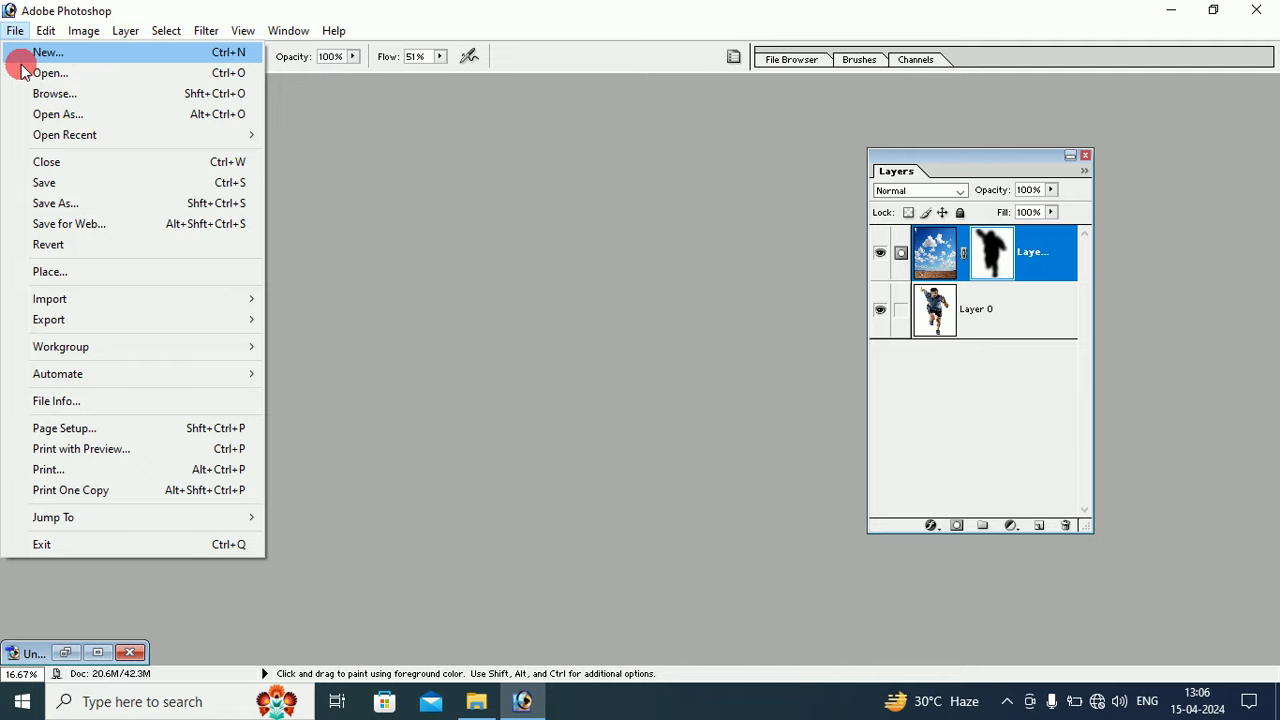
{"action": "left_click", "coordinate": [28, 64]}
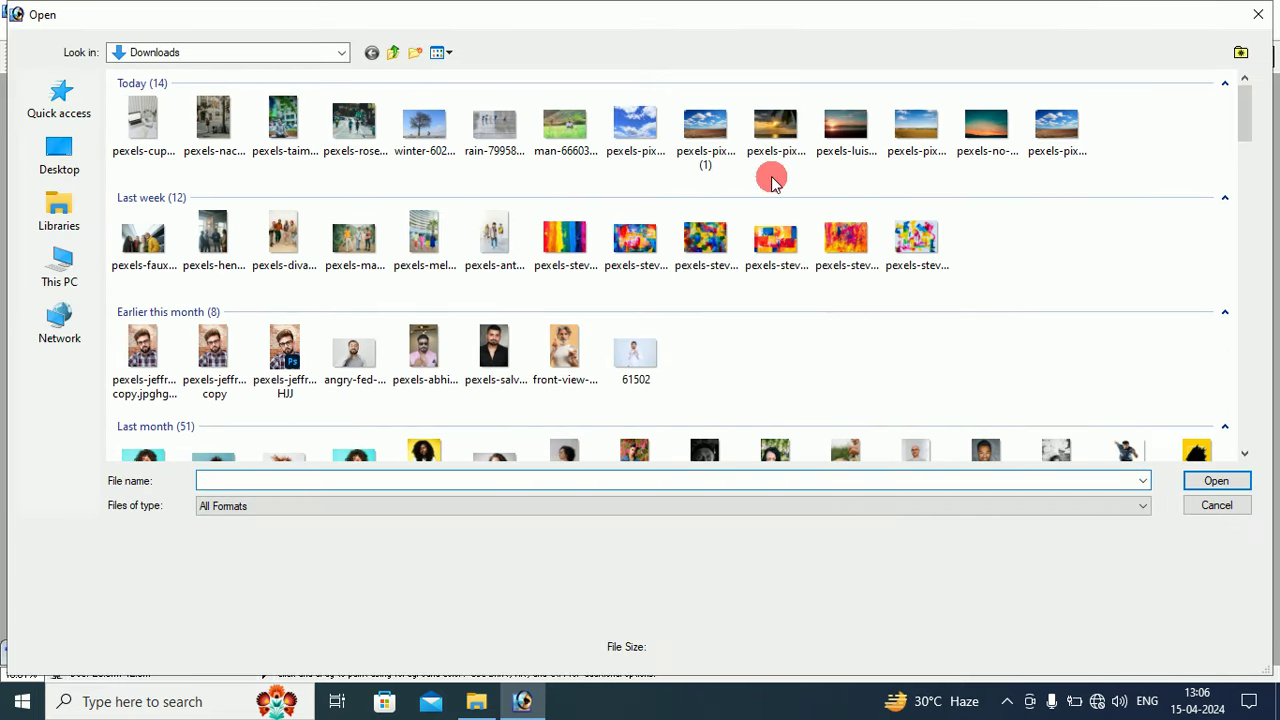
{"action": "left_click", "coordinate": [490, 245]}
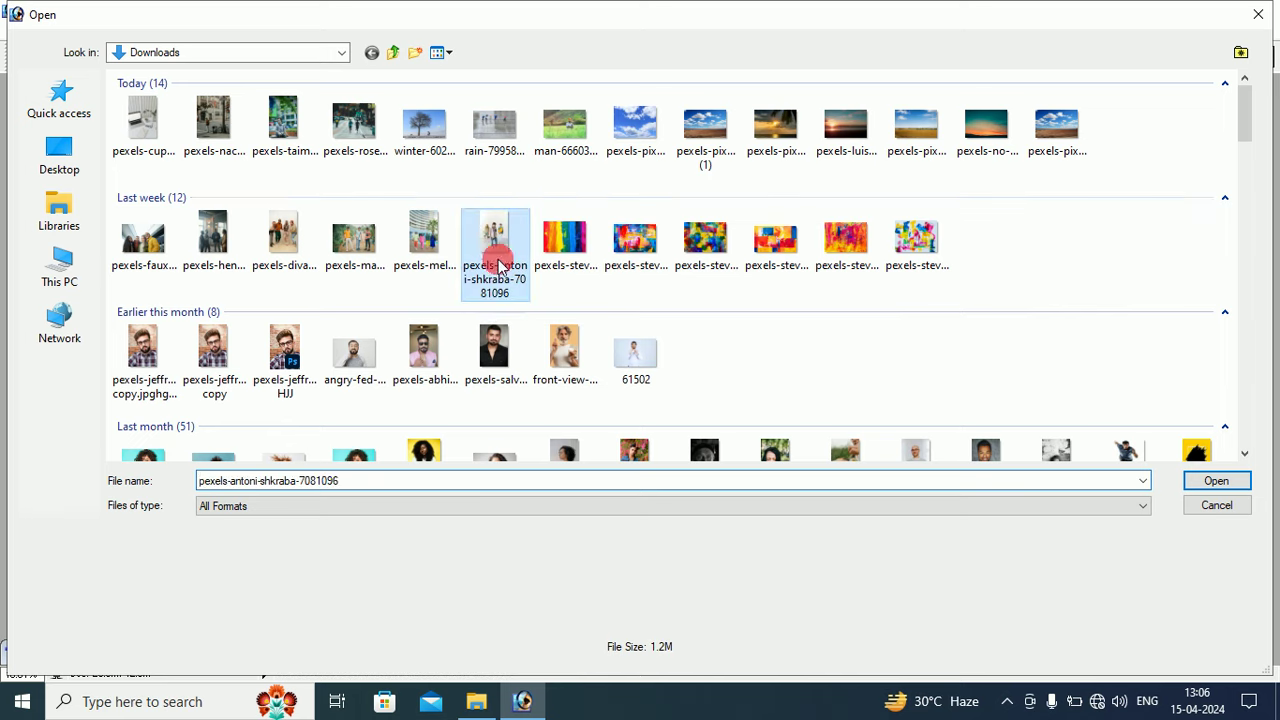
{"action": "left_click", "coordinate": [1216, 481]}
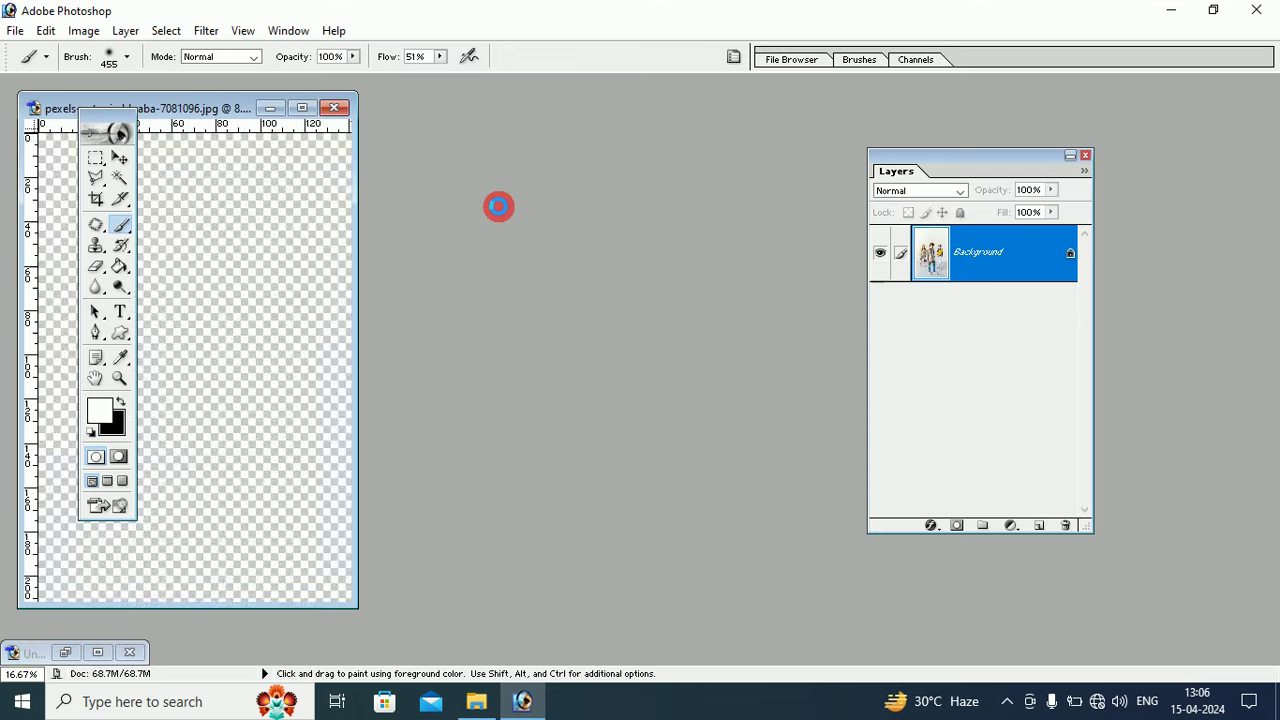
{"action": "left_click_drag", "start_coordinate": [242, 112], "coordinate": [484, 114]}
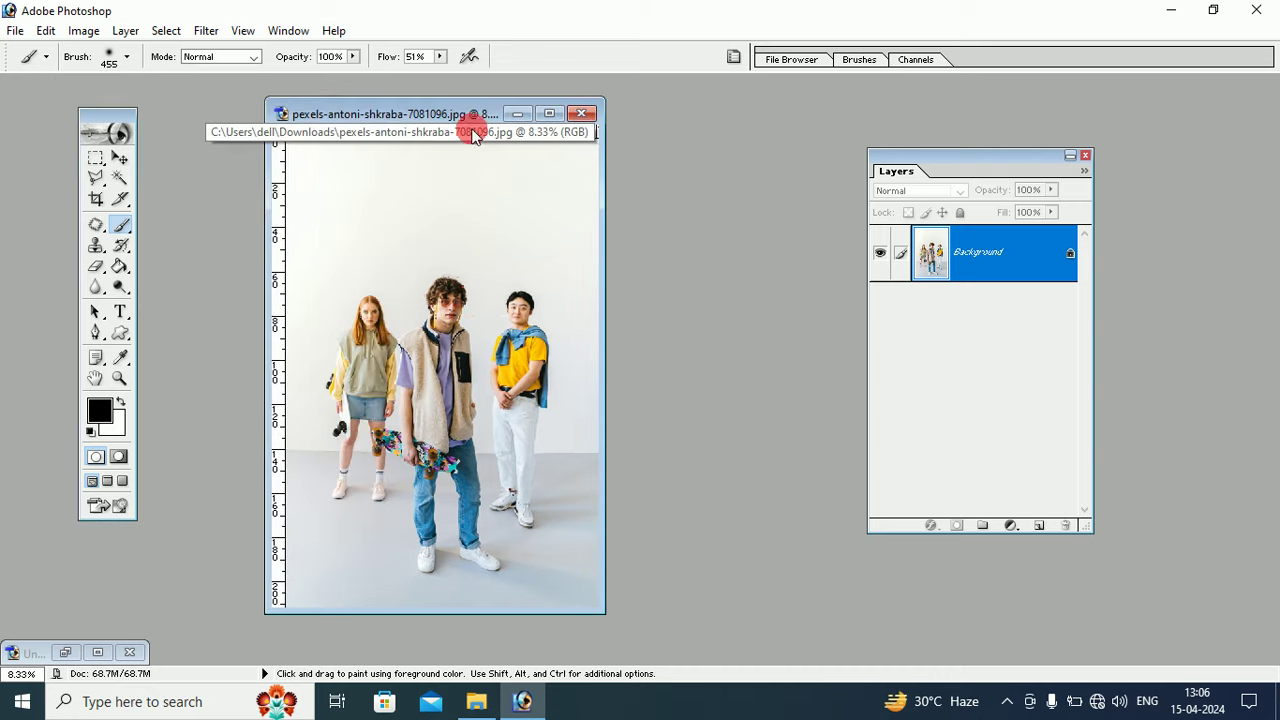
{"action": "left_click", "coordinate": [550, 114]}
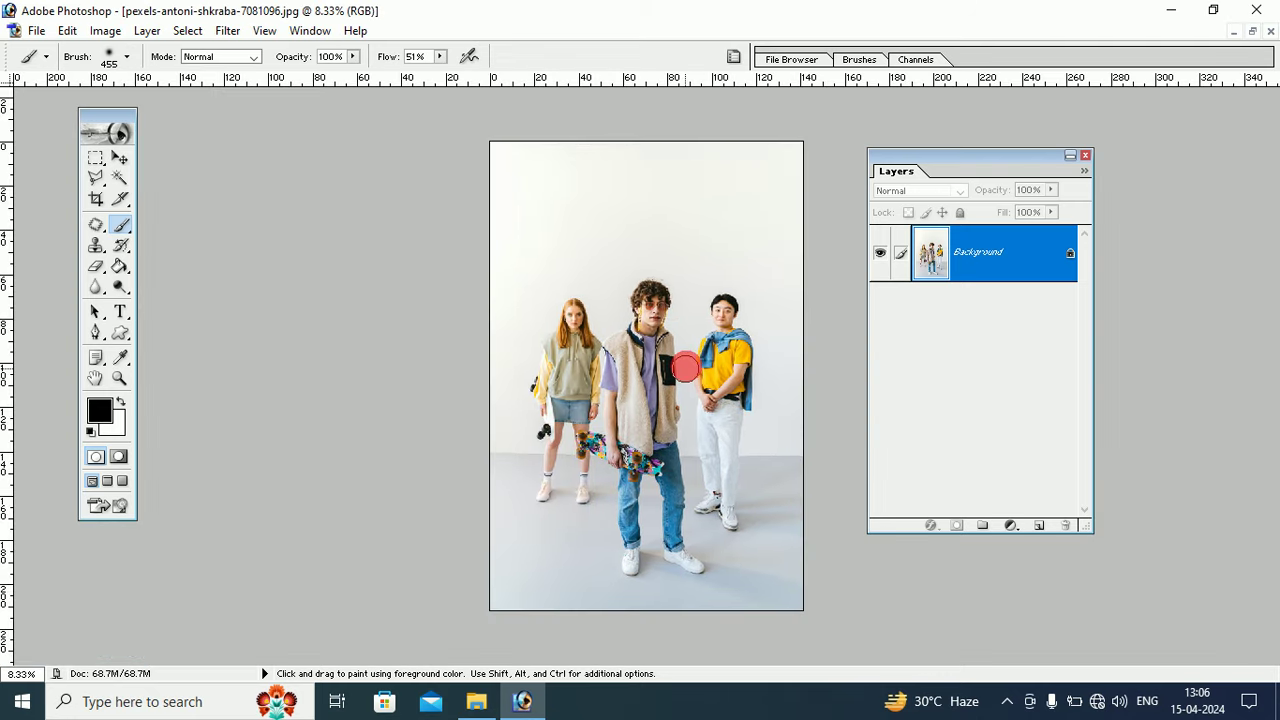
{"action": "left_click", "coordinate": [119, 158]}
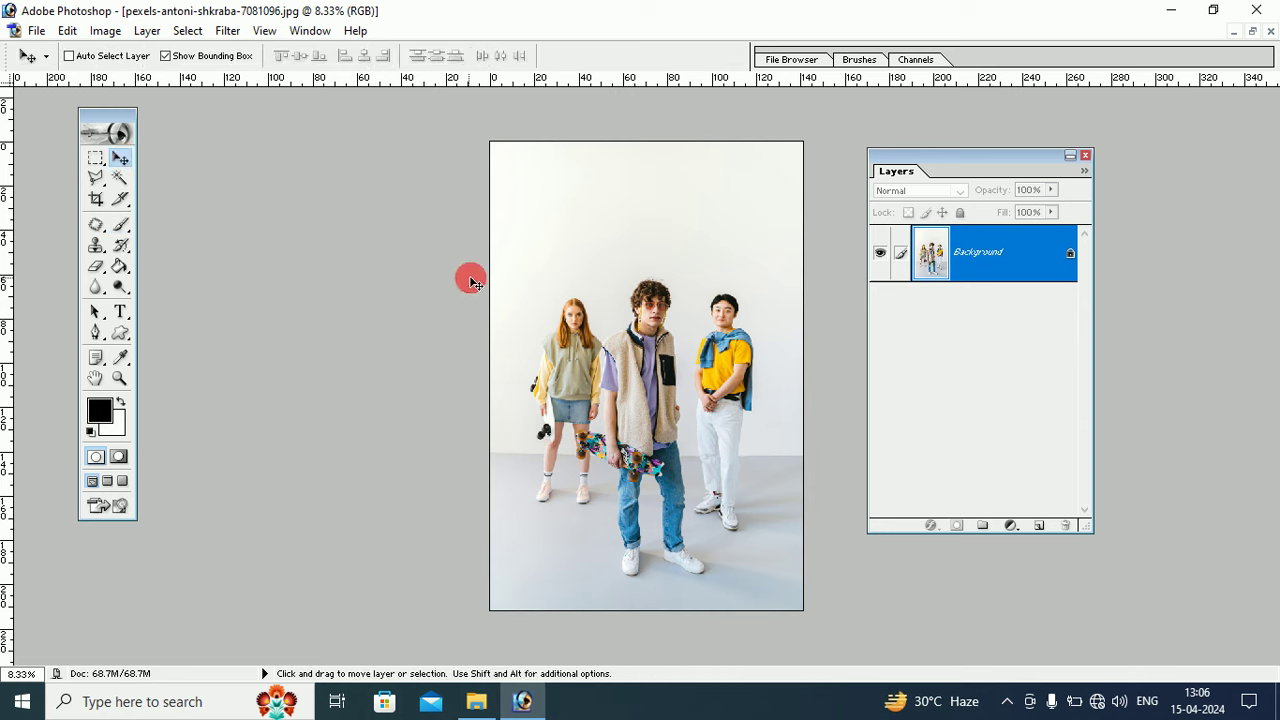
- Open the cloudy sky photo pexels-pixabay-53594.jpg from Downloads
{"action": "left_click", "coordinate": [36, 31]}
{"action": "left_click", "coordinate": [72, 74]}
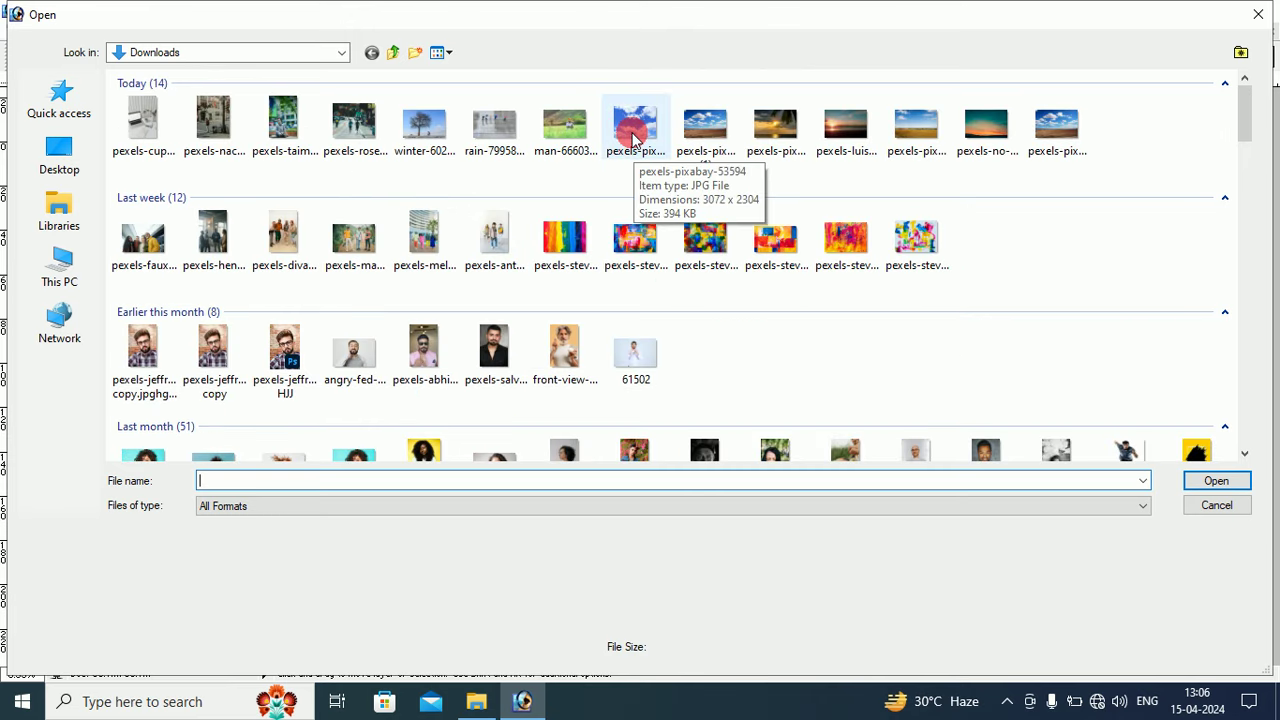
{"action": "left_click", "coordinate": [633, 138]}
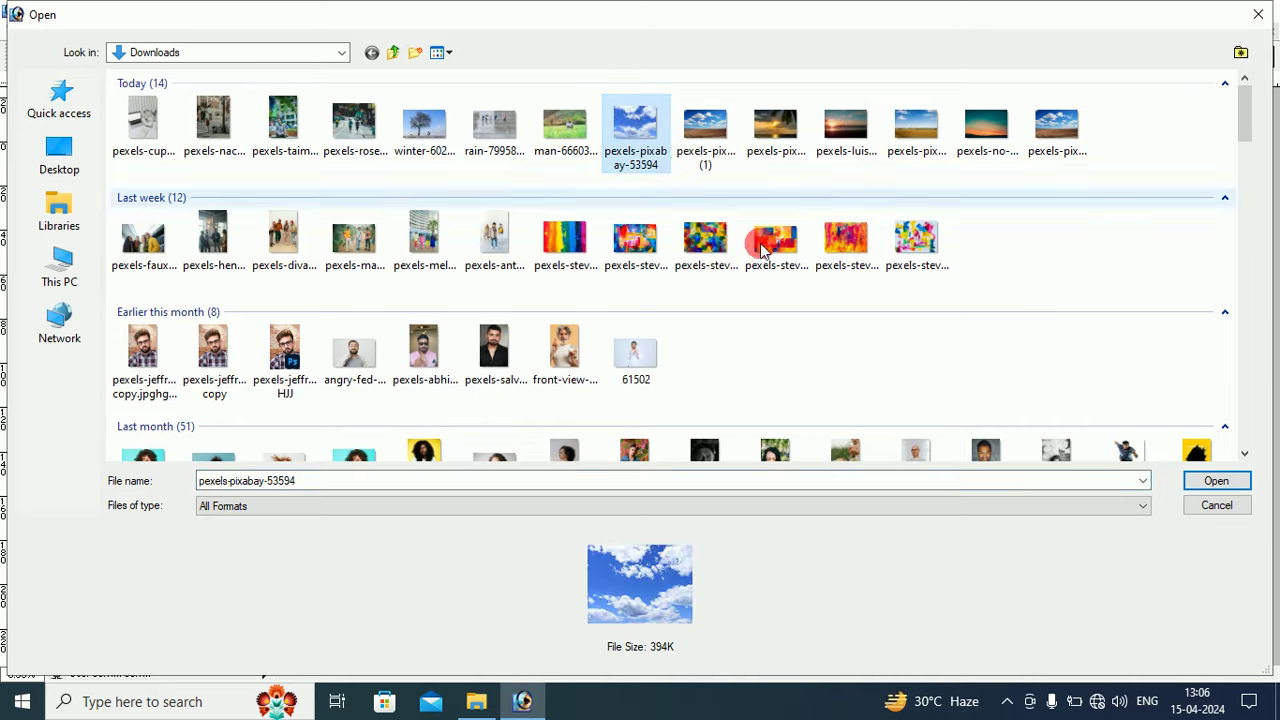
{"action": "left_click", "coordinate": [1215, 476]}
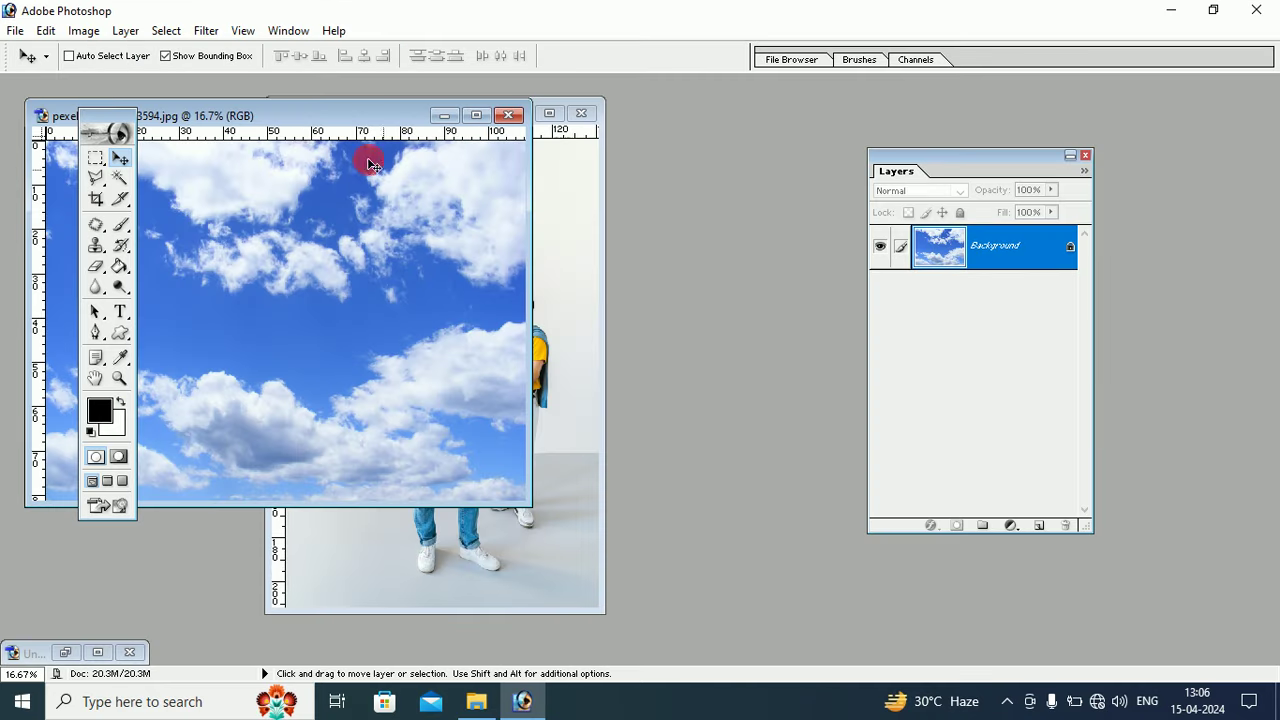
- Drag the sky image into the group photo as Layer 1 and close the sky document
{"action": "left_click_drag", "start_coordinate": [310, 122], "coordinate": [220, 161]}
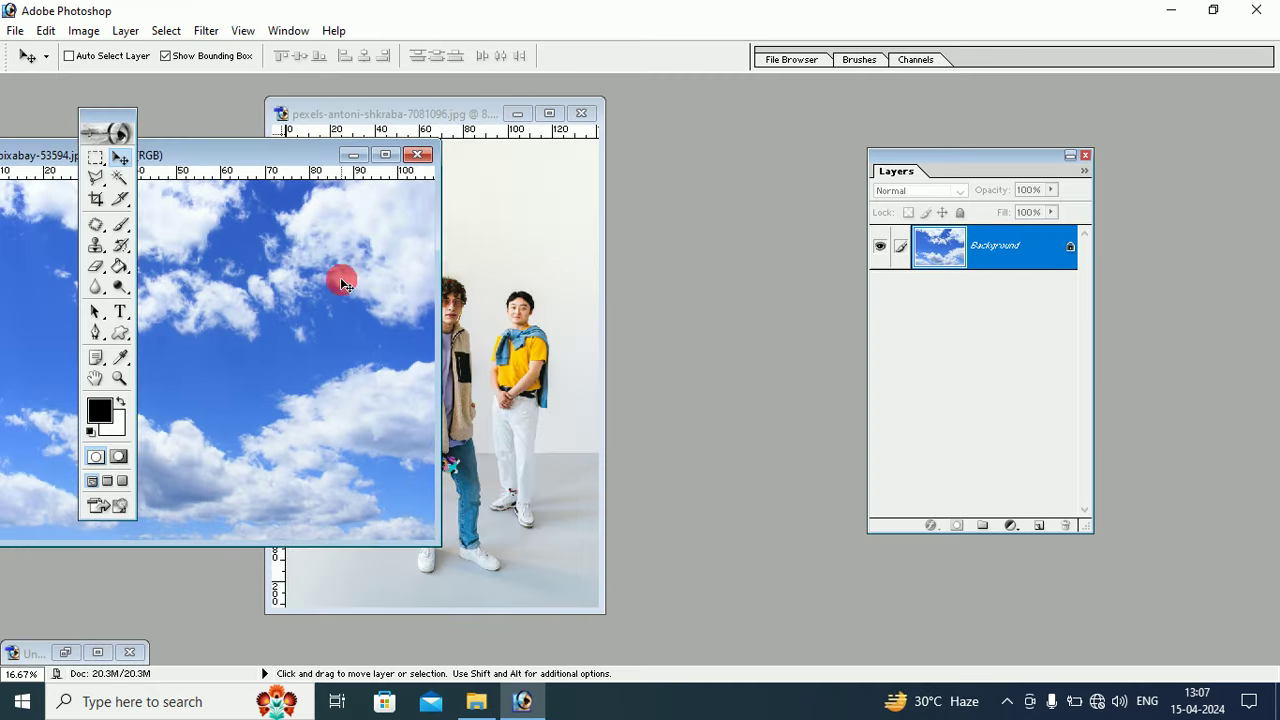
{"action": "left_click_drag", "start_coordinate": [340, 277], "coordinate": [540, 254]}
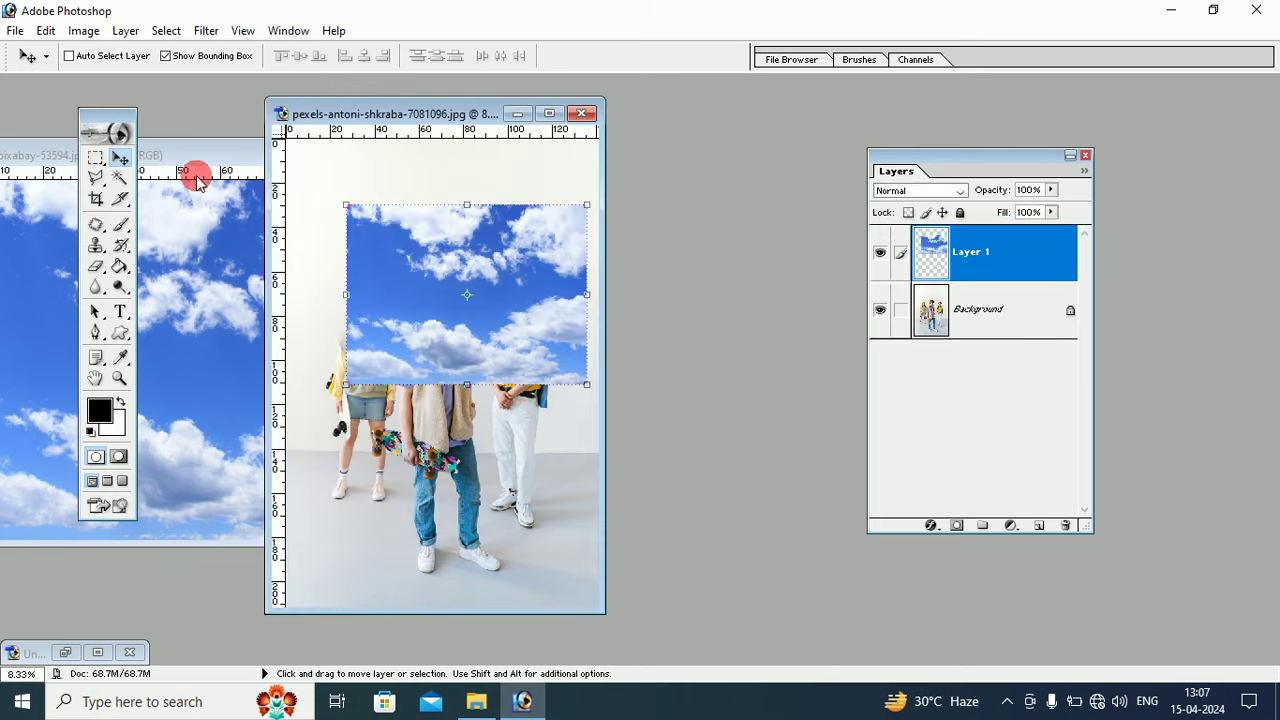
{"action": "left_click", "coordinate": [193, 157]}
{"action": "left_click", "coordinate": [418, 158]}
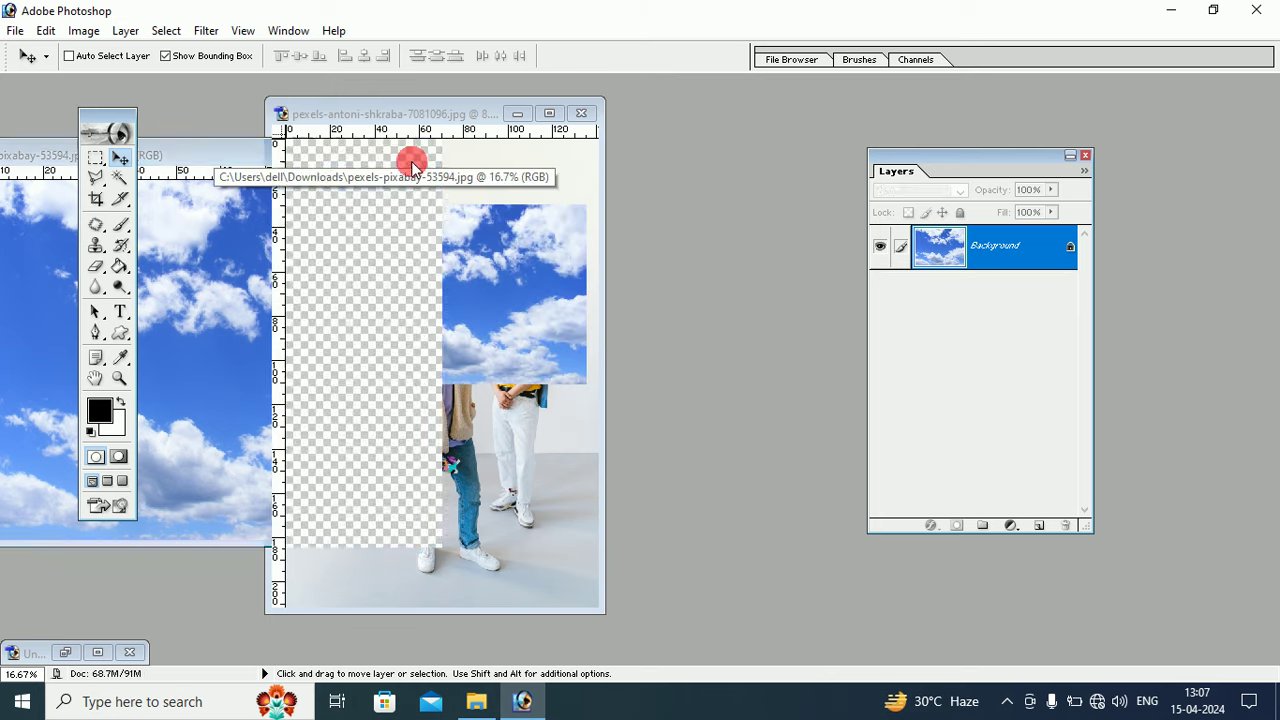
- Move the cloudy sky layer up and stretch it with Free Transform to span the full photo width
{"action": "left_click", "coordinate": [549, 114]}
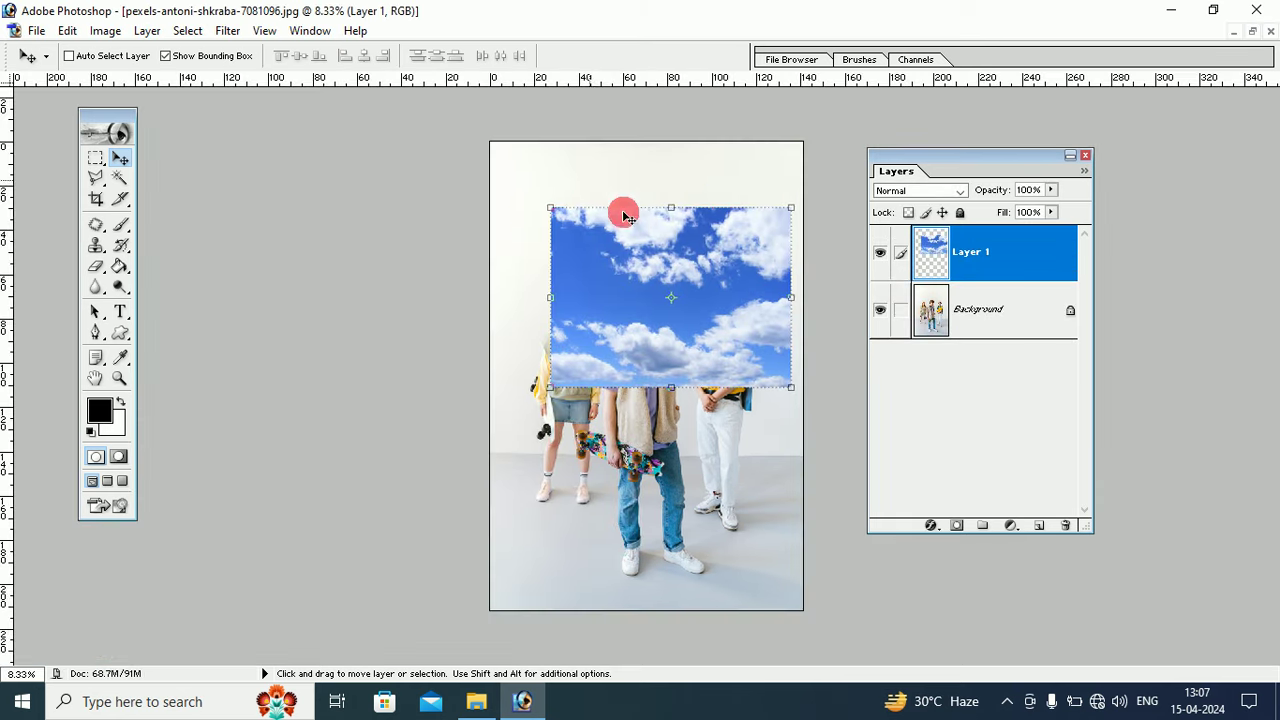
{"action": "mouse_move", "coordinate": [620, 229]}
{"action": "left_mouse_down"}
{"action": "mouse_move", "coordinate": [558, 181]}
{"action": "mouse_move", "coordinate": [556, 162]}
{"action": "left_mouse_up"}
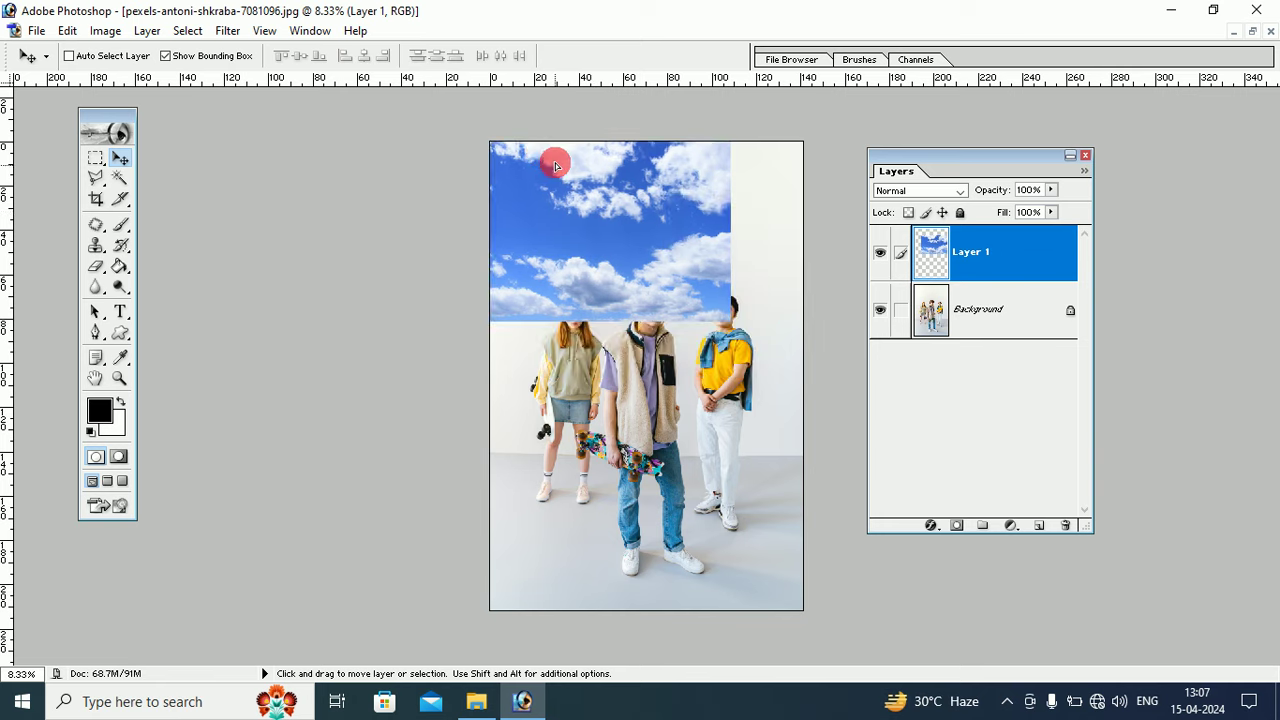
{"action": "key", "text": "ctrl+t"}
{"action": "left_click_drag", "start_coordinate": [740, 336], "coordinate": [800, 492]}
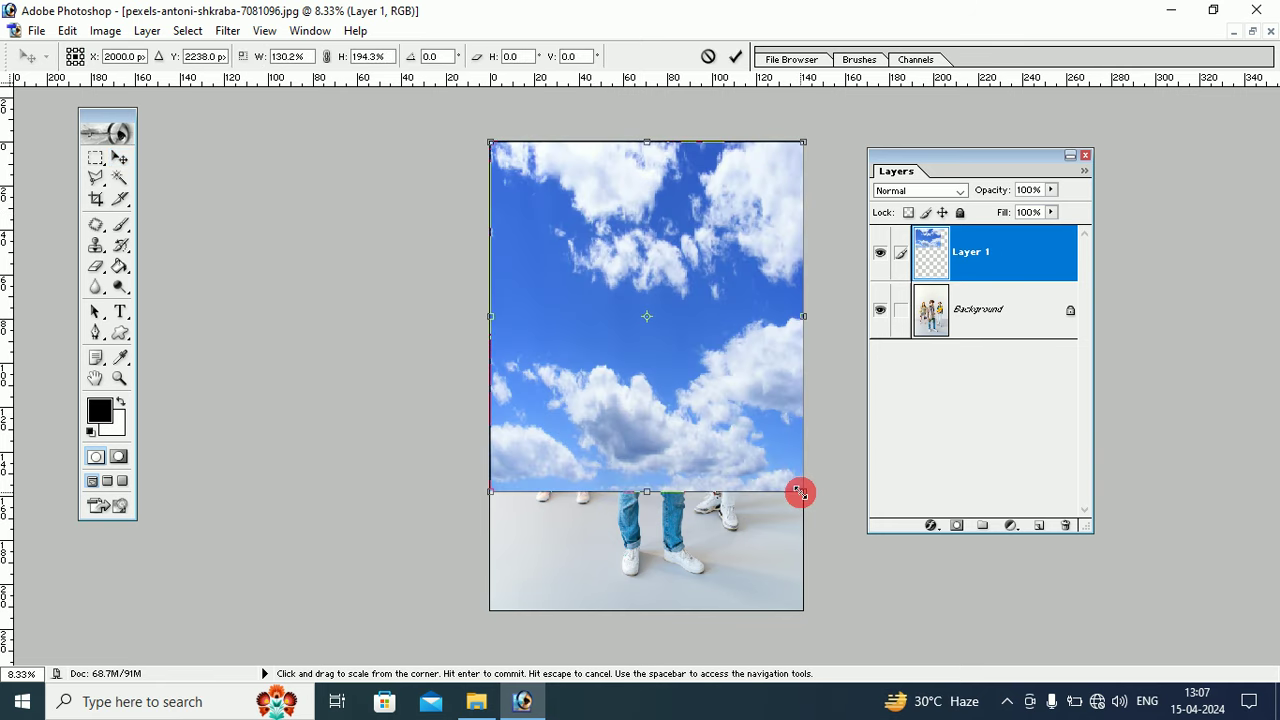
{"action": "left_click", "coordinate": [120, 159]}
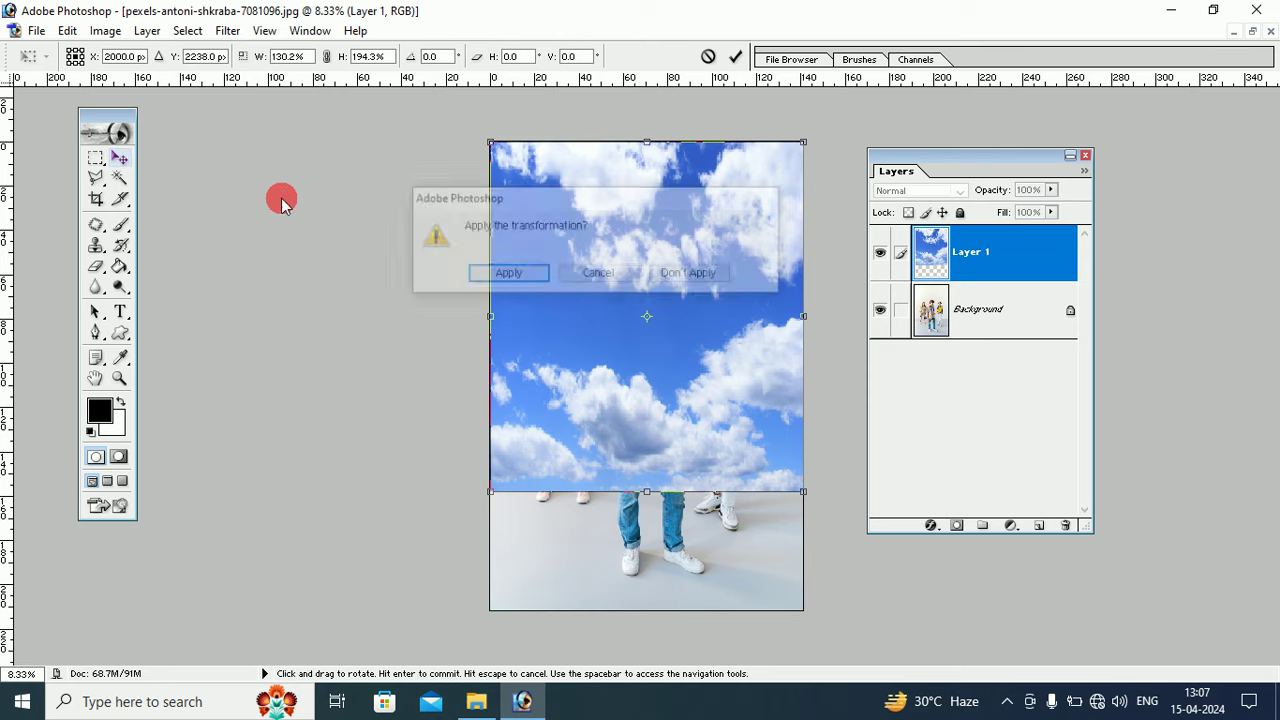
{"action": "left_click", "coordinate": [528, 276]}
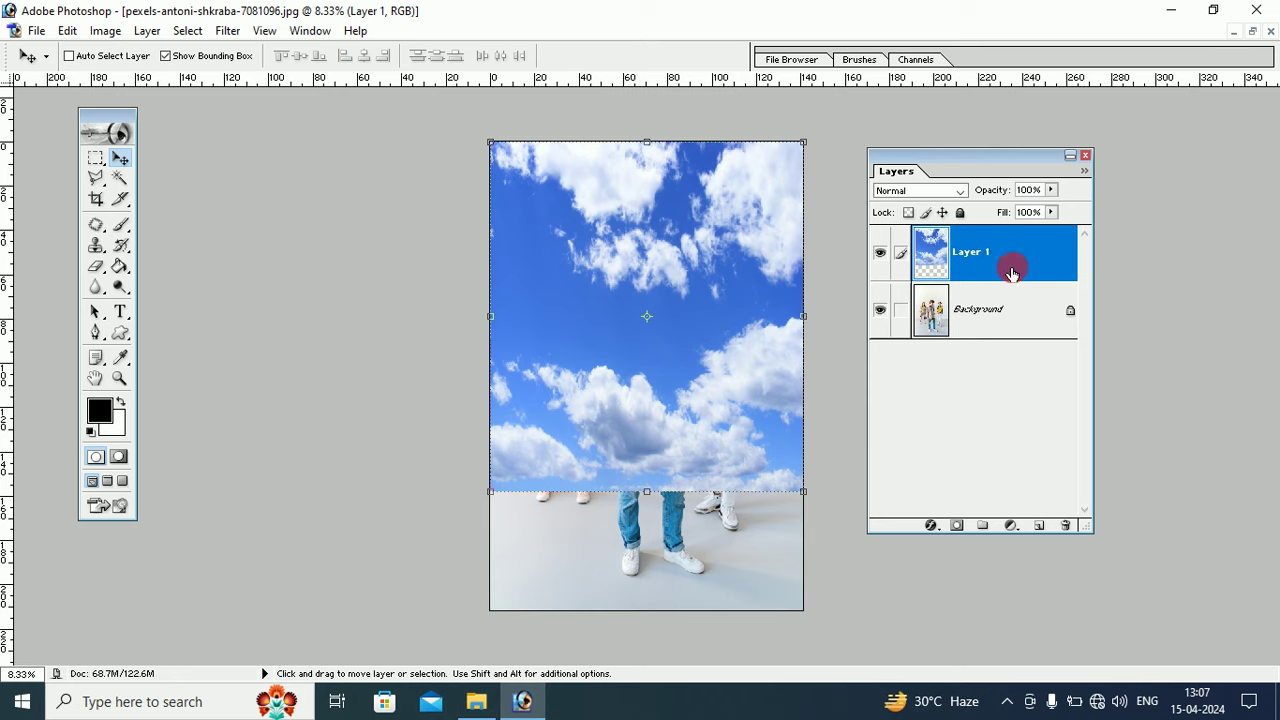
- Add a white layer mask to Layer 1 and ready a soft 455 px black brush
{"action": "left_click", "coordinate": [955, 526]}
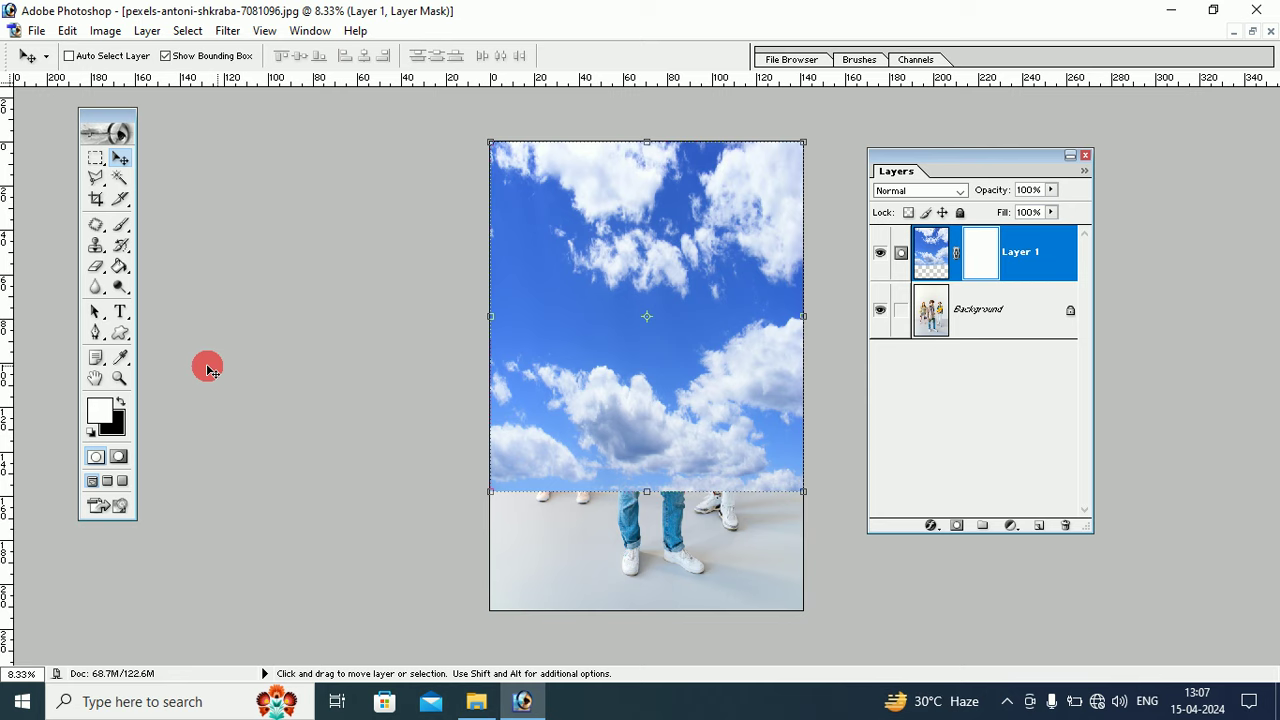
{"action": "left_click", "coordinate": [120, 401]}
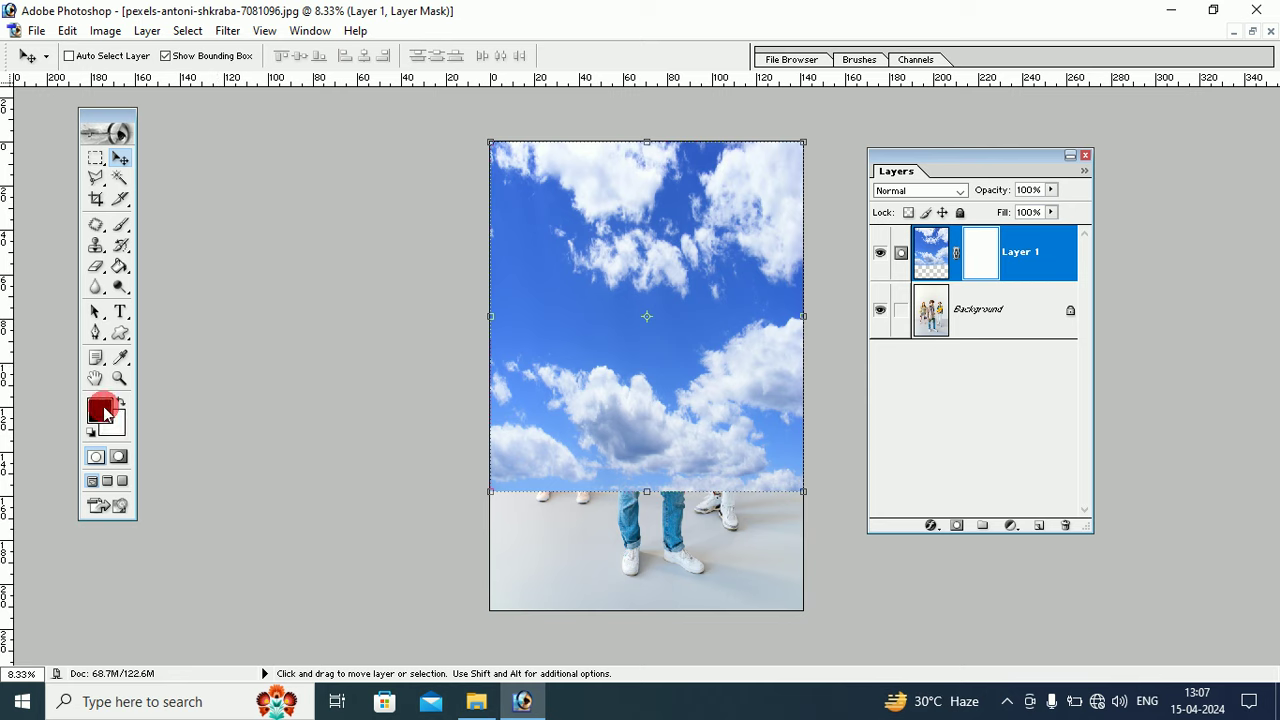
{"action": "left_click", "coordinate": [120, 224]}
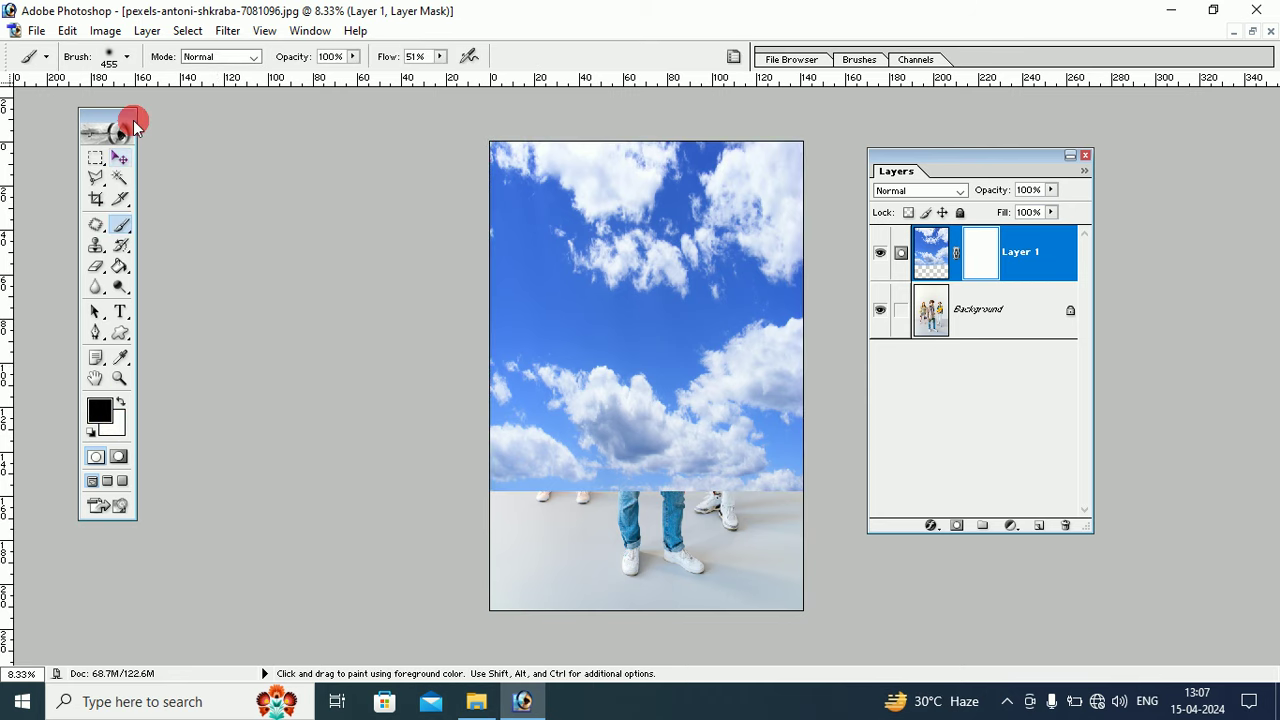
{"action": "left_click", "coordinate": [126, 56]}
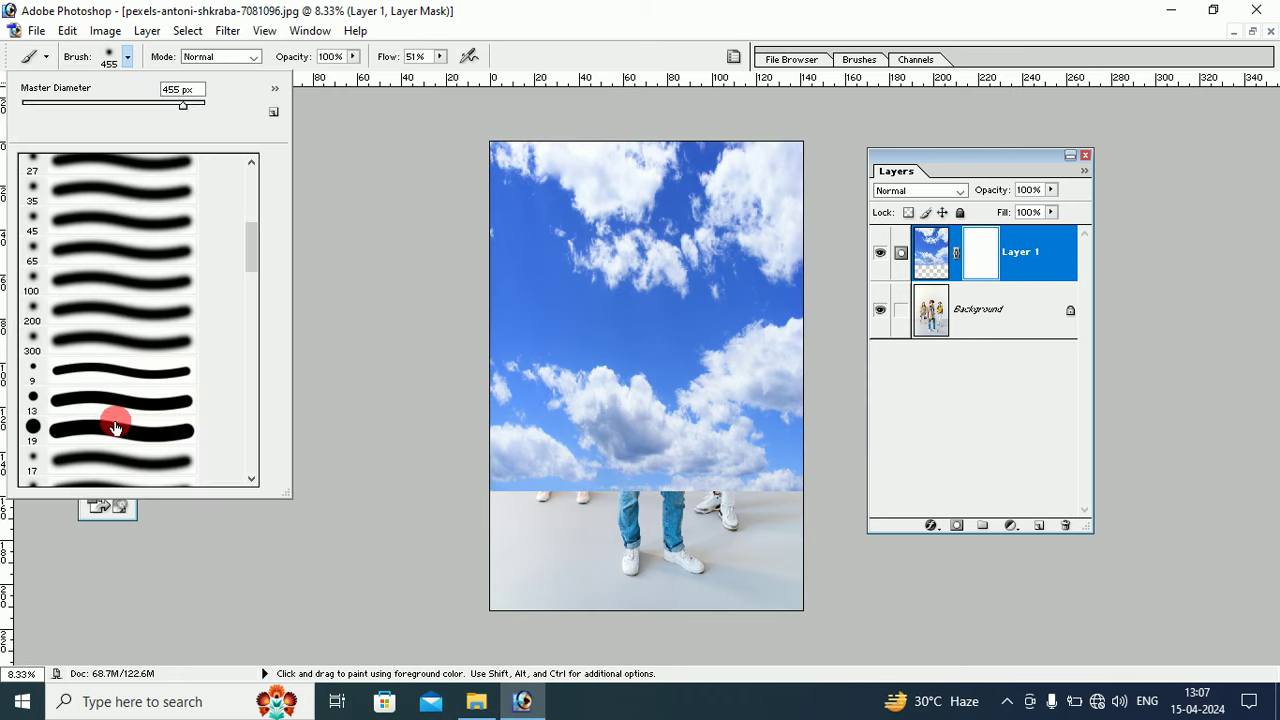
{"action": "left_click_drag", "start_coordinate": [251, 258], "coordinate": [253, 288]}
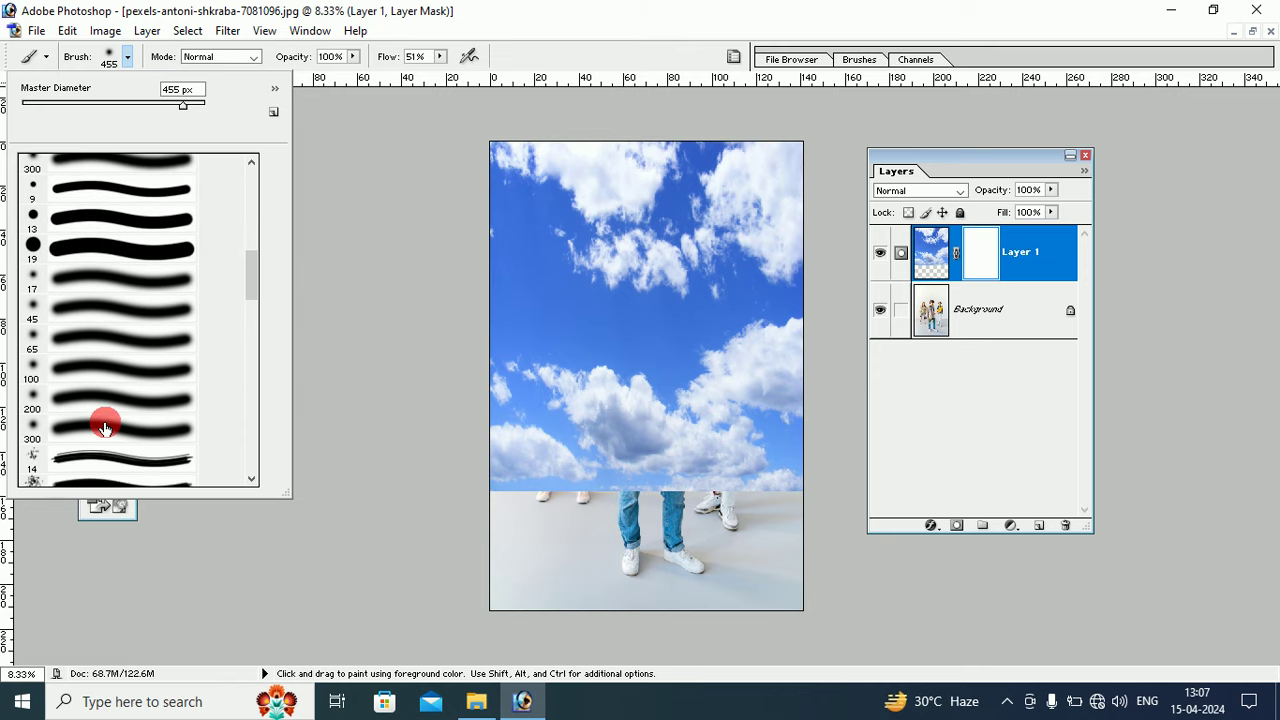
{"action": "left_click", "coordinate": [519, 52]}
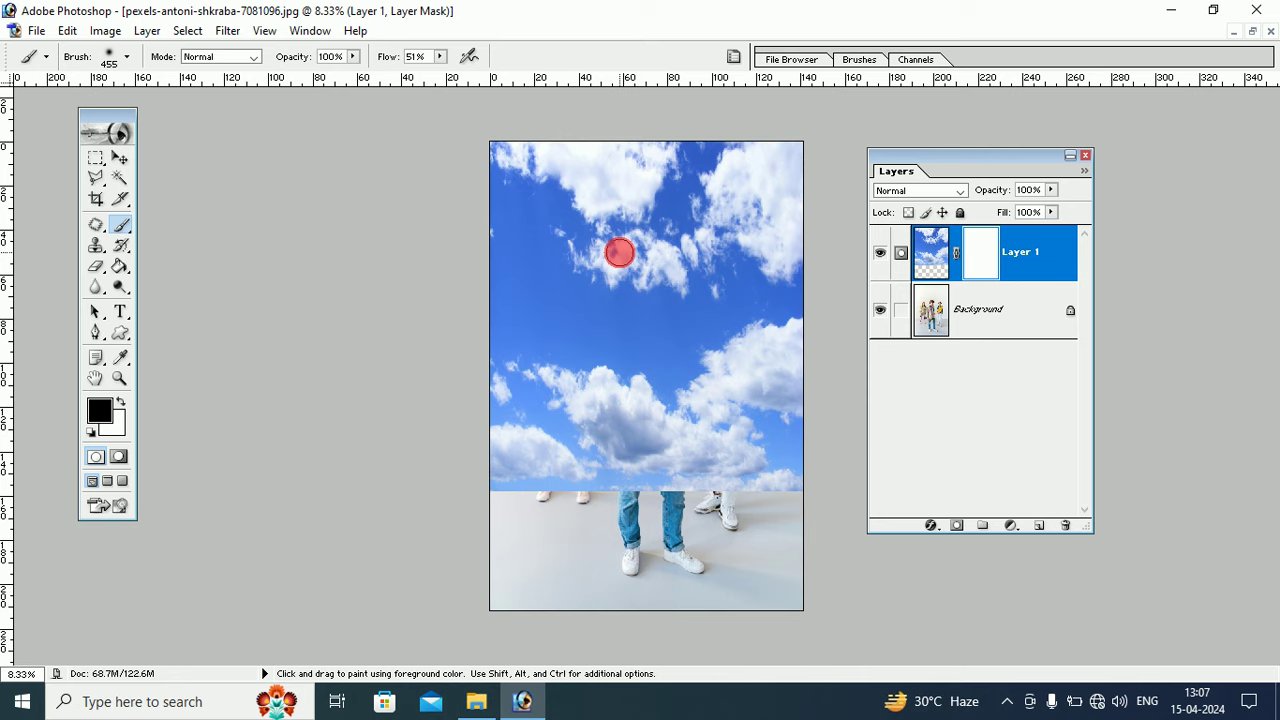
- Paint black on the mask over the central boy and the two men to reveal them
{"action": "mouse_move", "coordinate": [625, 252]}
{"action": "left_mouse_down"}
{"action": "mouse_move", "coordinate": [652, 313]}
{"action": "mouse_move", "coordinate": [626, 389]}
{"action": "mouse_move", "coordinate": [626, 477]}
{"action": "mouse_move", "coordinate": [640, 482]}
{"action": "mouse_move", "coordinate": [662, 460]}
{"action": "mouse_move", "coordinate": [655, 356]}
{"action": "mouse_move", "coordinate": [626, 446]}
{"action": "mouse_move", "coordinate": [602, 385]}
{"action": "mouse_move", "coordinate": [641, 295]}
{"action": "mouse_move", "coordinate": [674, 351]}
{"action": "mouse_move", "coordinate": [694, 437]}
{"action": "mouse_move", "coordinate": [686, 509]}
{"action": "mouse_move", "coordinate": [729, 439]}
{"action": "mouse_move", "coordinate": [723, 457]}
{"action": "mouse_move", "coordinate": [719, 330]}
{"action": "mouse_move", "coordinate": [702, 368]}
{"action": "mouse_move", "coordinate": [718, 497]}
{"action": "mouse_move", "coordinate": [728, 505]}
{"action": "mouse_move", "coordinate": [737, 480]}
{"action": "mouse_move", "coordinate": [814, 480]}
{"action": "mouse_move", "coordinate": [666, 466]}
{"action": "mouse_move", "coordinate": [549, 494]}
{"action": "mouse_move", "coordinate": [569, 362]}
{"action": "mouse_move", "coordinate": [586, 423]}
{"action": "mouse_move", "coordinate": [575, 355]}
{"action": "mouse_move", "coordinate": [581, 486]}
{"action": "mouse_move", "coordinate": [608, 457]}
{"action": "mouse_move", "coordinate": [586, 440]}
{"action": "mouse_move", "coordinate": [616, 452]}
{"action": "mouse_move", "coordinate": [583, 400]}
{"action": "mouse_move", "coordinate": [570, 300]}
{"action": "mouse_move", "coordinate": [580, 322]}
{"action": "mouse_move", "coordinate": [559, 385]}
{"action": "mouse_move", "coordinate": [553, 360]}
{"action": "mouse_move", "coordinate": [549, 370]}
{"action": "mouse_move", "coordinate": [544, 414]}
{"action": "mouse_move", "coordinate": [540, 398]}
{"action": "mouse_move", "coordinate": [560, 380]}
{"action": "mouse_move", "coordinate": [619, 390]}
{"action": "mouse_move", "coordinate": [596, 362]}
{"action": "mouse_move", "coordinate": [603, 432]}
{"action": "mouse_move", "coordinate": [656, 322]}
{"action": "mouse_move", "coordinate": [674, 410]}
{"action": "mouse_move", "coordinate": [660, 296]}
{"action": "mouse_move", "coordinate": [632, 310]}
{"action": "mouse_move", "coordinate": [615, 349]}
{"action": "mouse_move", "coordinate": [579, 305]}
{"action": "mouse_move", "coordinate": [558, 342]}
{"action": "left_mouse_up"}
{"action": "mouse_move", "coordinate": [690, 350]}
{"action": "left_mouse_down"}
{"action": "mouse_move", "coordinate": [737, 328]}
{"action": "mouse_move", "coordinate": [724, 306]}
{"action": "mouse_move", "coordinate": [712, 343]}
{"action": "mouse_move", "coordinate": [749, 357]}
{"action": "mouse_move", "coordinate": [722, 415]}
{"action": "mouse_move", "coordinate": [702, 375]}
{"action": "mouse_move", "coordinate": [711, 469]}
{"action": "left_mouse_up"}
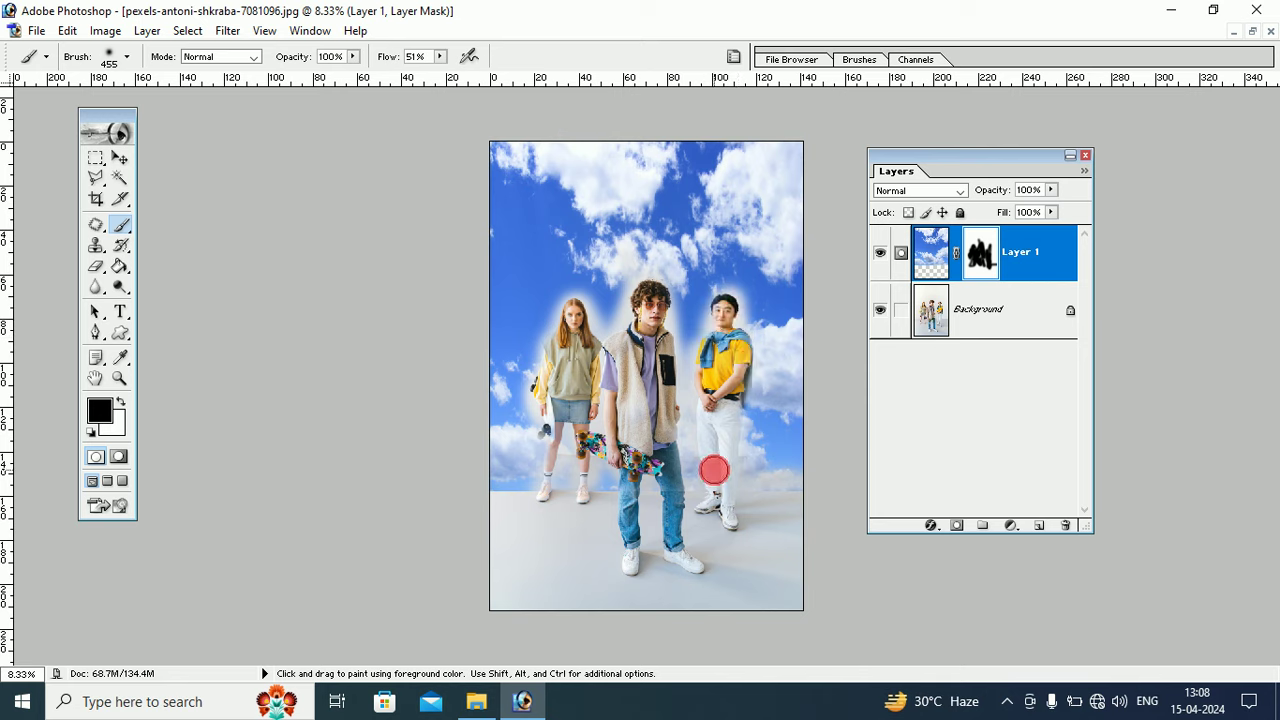
{"action": "mouse_move", "coordinate": [609, 496]}
{"action": "left_mouse_down"}
{"action": "mouse_move", "coordinate": [663, 487]}
{"action": "mouse_move", "coordinate": [513, 499]}
{"action": "mouse_move", "coordinate": [448, 468]}
{"action": "mouse_move", "coordinate": [610, 459]}
{"action": "mouse_move", "coordinate": [597, 472]}
{"action": "mouse_move", "coordinate": [625, 480]}
{"action": "mouse_move", "coordinate": [640, 364]}
{"action": "mouse_move", "coordinate": [736, 346]}
{"action": "mouse_move", "coordinate": [714, 451]}
{"action": "mouse_move", "coordinate": [684, 350]}
{"action": "left_mouse_up"}
- Fit the photo on screen, then zoom in on the group
{"action": "left_click", "coordinate": [117, 414]}
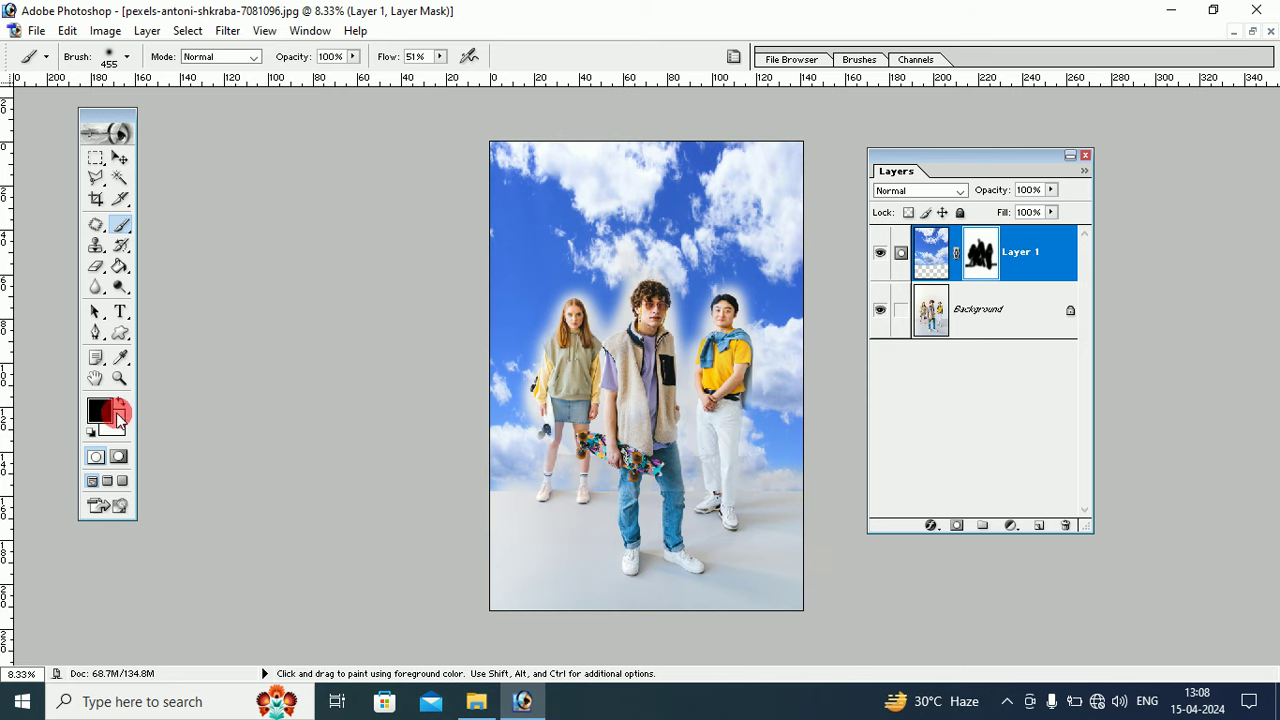
{"action": "left_click", "coordinate": [118, 381]}
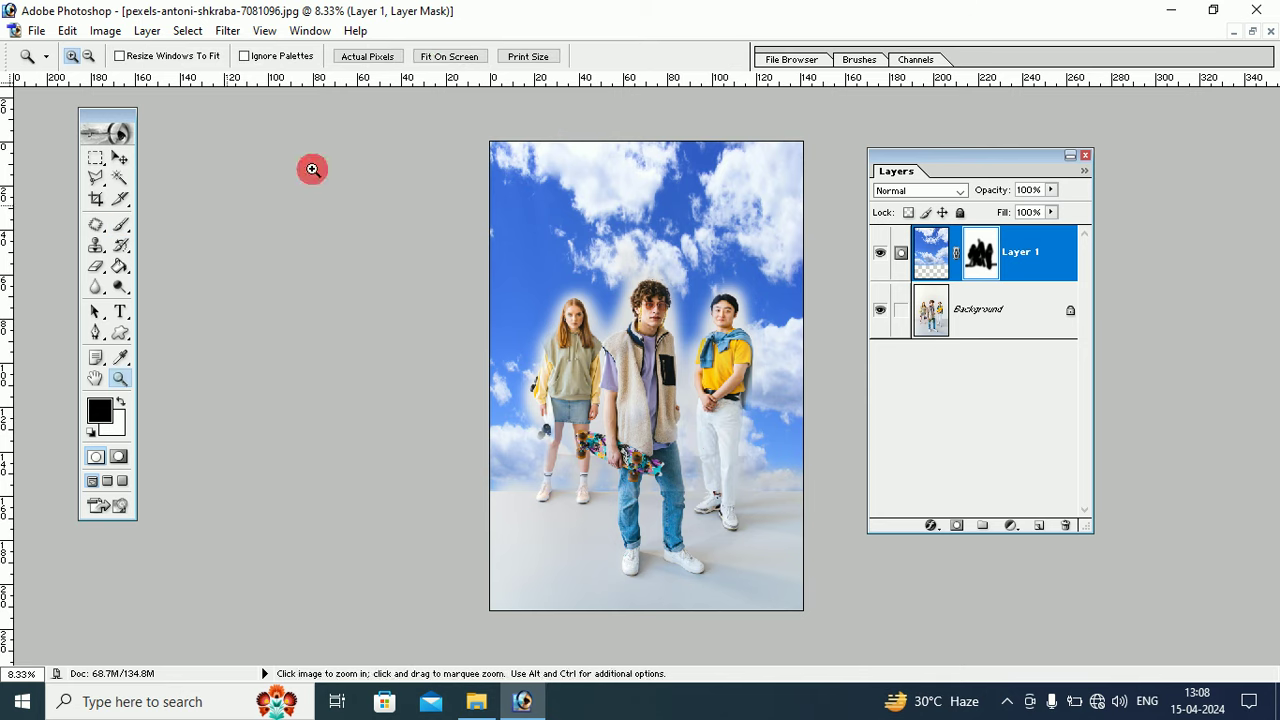
{"action": "left_click", "coordinate": [466, 57]}
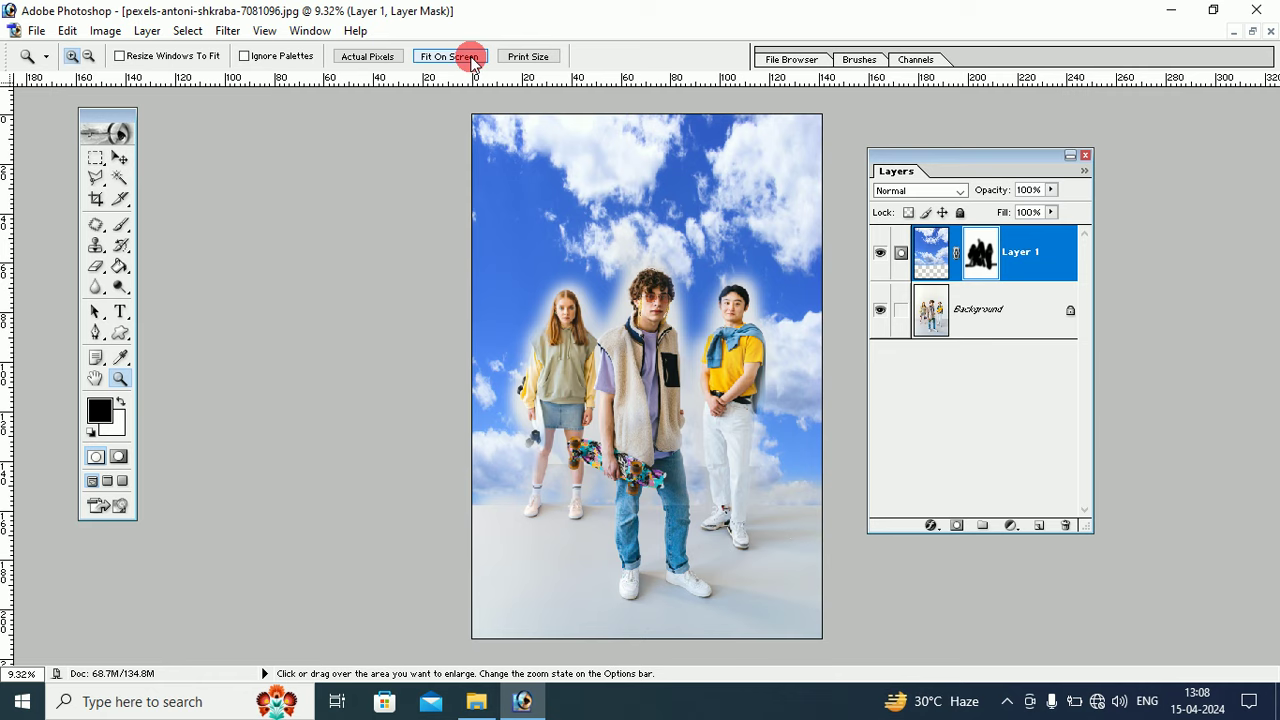
{"action": "left_click", "coordinate": [683, 369]}
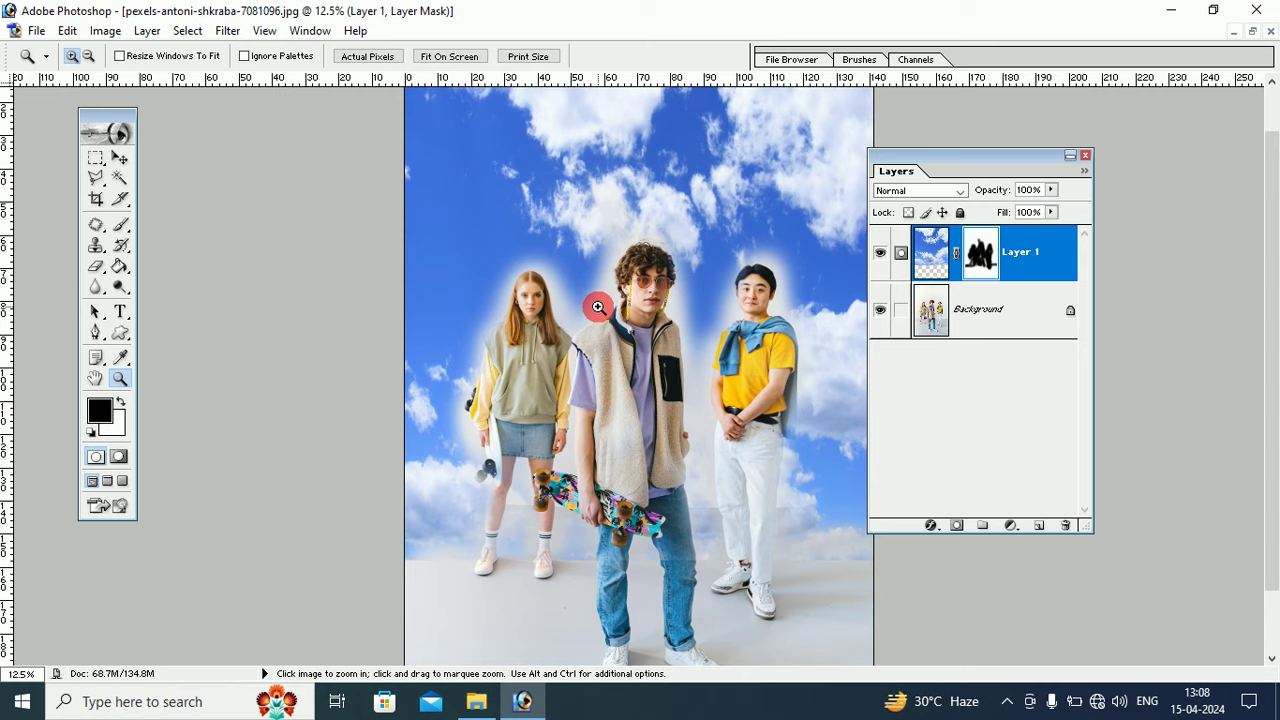
- Brush white along the mask edges to soften the outline around the people
{"action": "left_click", "coordinate": [120, 401]}
{"action": "left_click", "coordinate": [121, 225]}
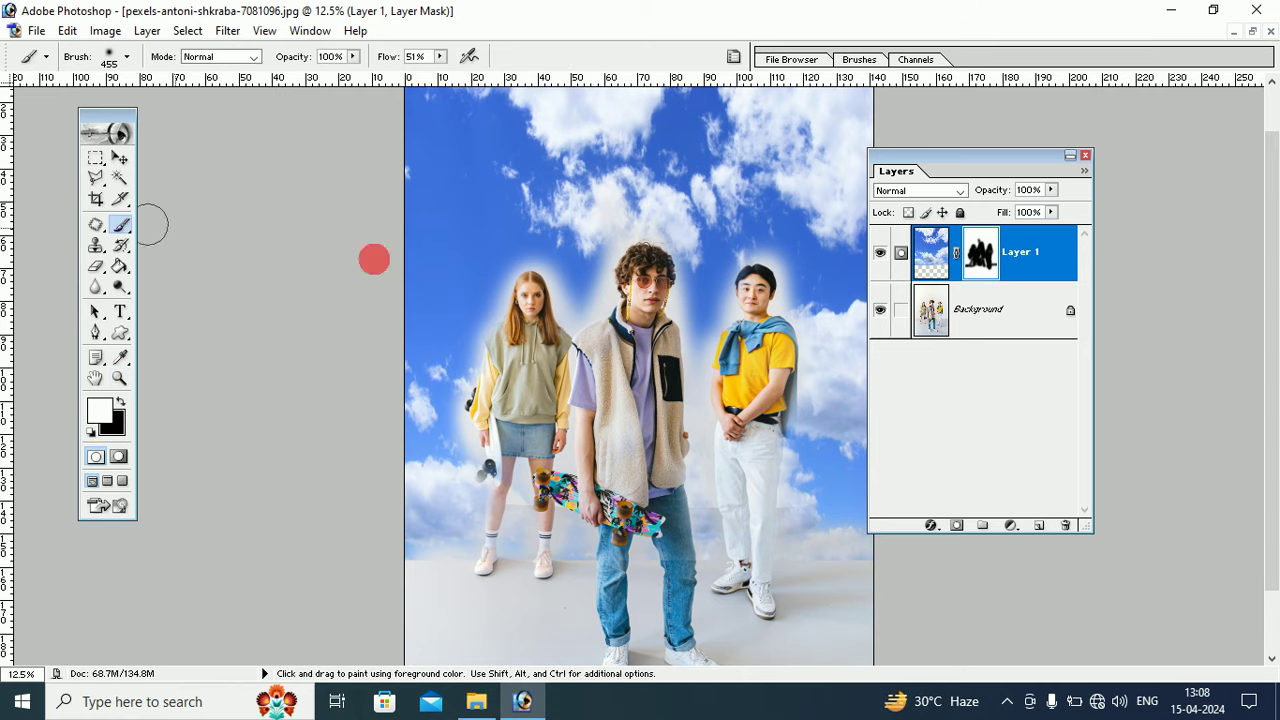
{"action": "mouse_move", "coordinate": [573, 299]}
{"action": "left_mouse_down"}
{"action": "mouse_move", "coordinate": [589, 276]}
{"action": "mouse_move", "coordinate": [712, 316]}
{"action": "mouse_move", "coordinate": [708, 289]}
{"action": "mouse_move", "coordinate": [808, 289]}
{"action": "mouse_move", "coordinate": [771, 243]}
{"action": "mouse_move", "coordinate": [731, 240]}
{"action": "mouse_move", "coordinate": [834, 402]}
{"action": "mouse_move", "coordinate": [806, 460]}
{"action": "mouse_move", "coordinate": [806, 522]}
{"action": "mouse_move", "coordinate": [797, 509]}
{"action": "mouse_move", "coordinate": [823, 509]}
{"action": "mouse_move", "coordinate": [703, 500]}
{"action": "mouse_move", "coordinate": [700, 351]}
{"action": "mouse_move", "coordinate": [679, 287]}
{"action": "mouse_move", "coordinate": [585, 309]}
{"action": "mouse_move", "coordinate": [566, 257]}
{"action": "mouse_move", "coordinate": [503, 251]}
{"action": "mouse_move", "coordinate": [445, 400]}
{"action": "mouse_move", "coordinate": [447, 511]}
{"action": "mouse_move", "coordinate": [491, 560]}
{"action": "mouse_move", "coordinate": [551, 580]}
{"action": "mouse_move", "coordinate": [580, 560]}
{"action": "mouse_move", "coordinate": [578, 545]}
{"action": "mouse_move", "coordinate": [723, 531]}
{"action": "mouse_move", "coordinate": [429, 551]}
{"action": "mouse_move", "coordinate": [391, 572]}
{"action": "mouse_move", "coordinate": [271, 394]}
{"action": "mouse_move", "coordinate": [843, 432]}
{"action": "mouse_move", "coordinate": [806, 520]}
{"action": "mouse_move", "coordinate": [800, 471]}
{"action": "mouse_move", "coordinate": [811, 534]}
{"action": "mouse_move", "coordinate": [871, 541]}
{"action": "mouse_move", "coordinate": [701, 505]}
{"action": "mouse_move", "coordinate": [708, 523]}
{"action": "mouse_move", "coordinate": [708, 466]}
{"action": "mouse_move", "coordinate": [286, 283]}
{"action": "mouse_move", "coordinate": [194, 176]}
{"action": "mouse_move", "coordinate": [486, 223]}
{"action": "mouse_move", "coordinate": [460, 220]}
{"action": "mouse_move", "coordinate": [702, 303]}
{"action": "left_mouse_up"}
- Toggle Layer 1's visibility to compare the composite with the original white-background photo
{"action": "left_click", "coordinate": [881, 258]}
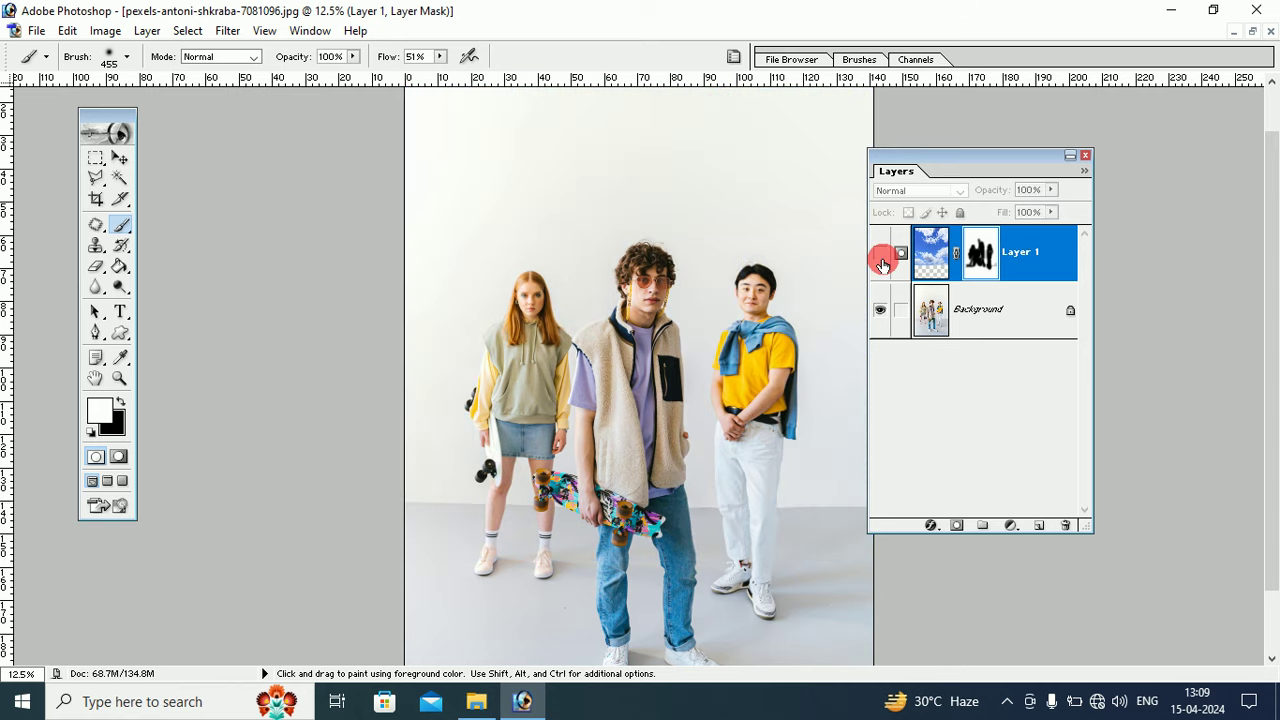
{"action": "left_click", "coordinate": [881, 256]}
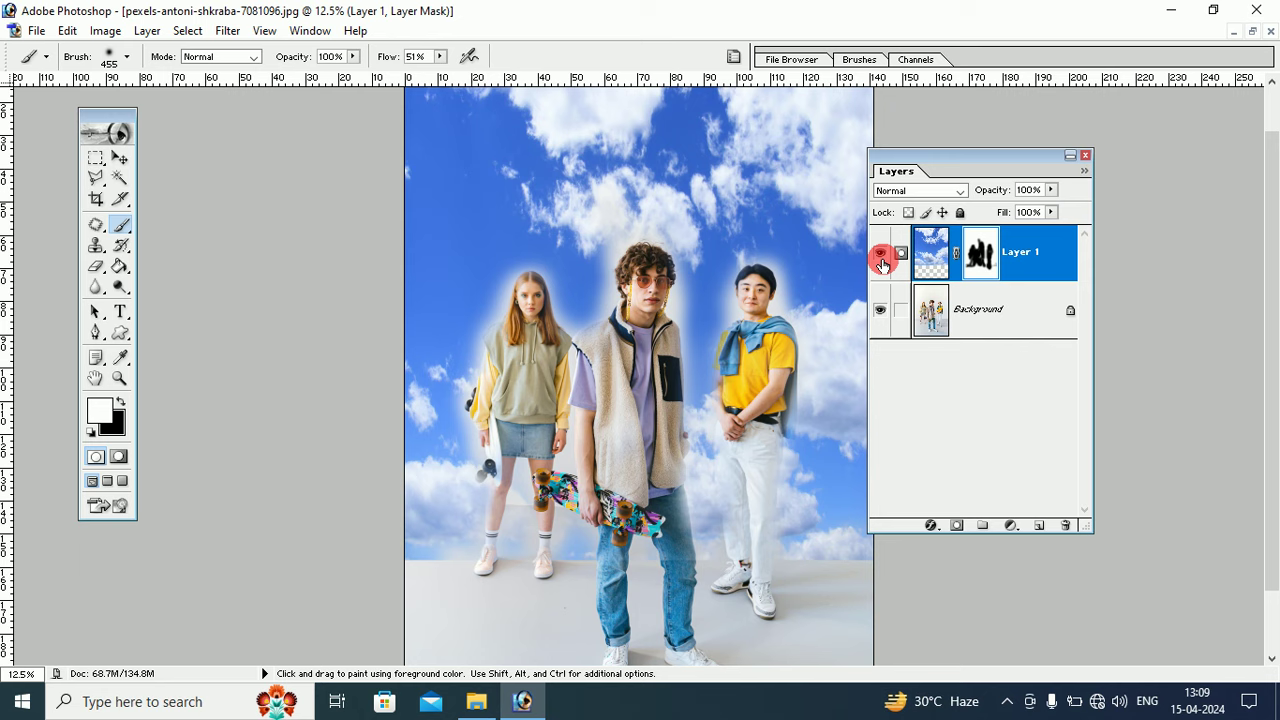
{"action": "left_click", "coordinate": [881, 258]}
{"action": "left_click", "coordinate": [881, 258]}
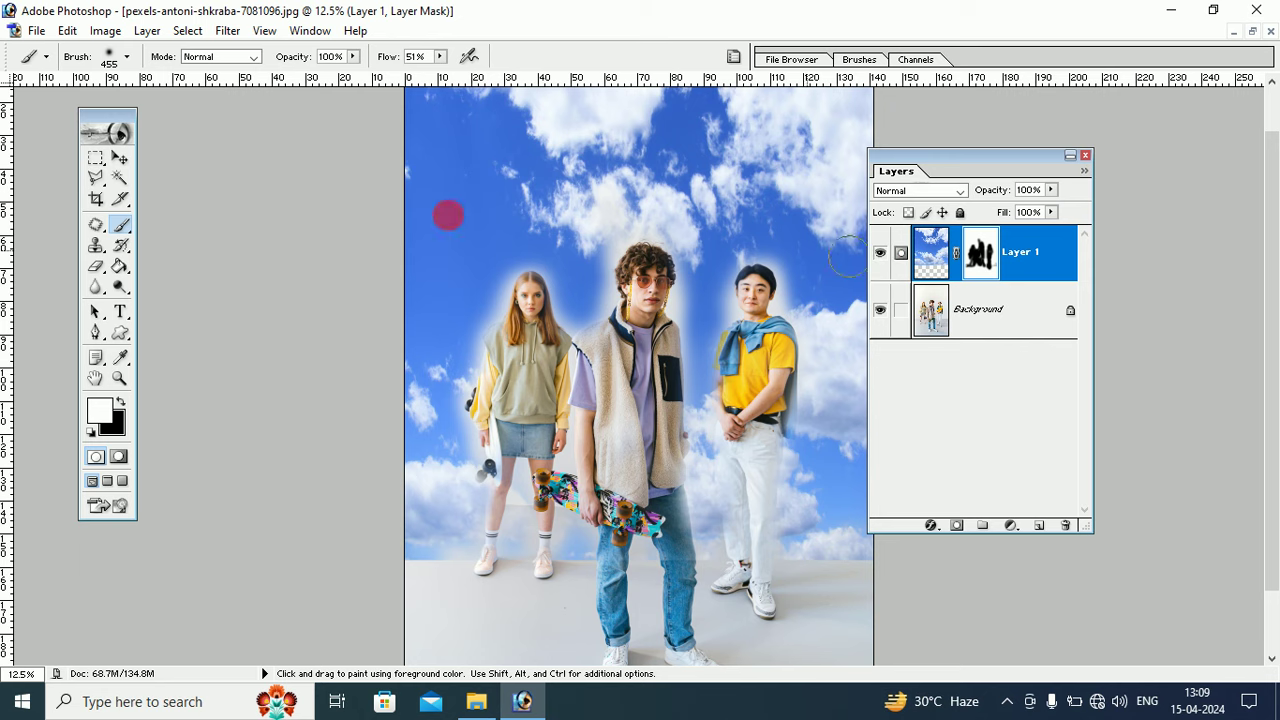
{"action": "left_click", "coordinate": [36, 31]}
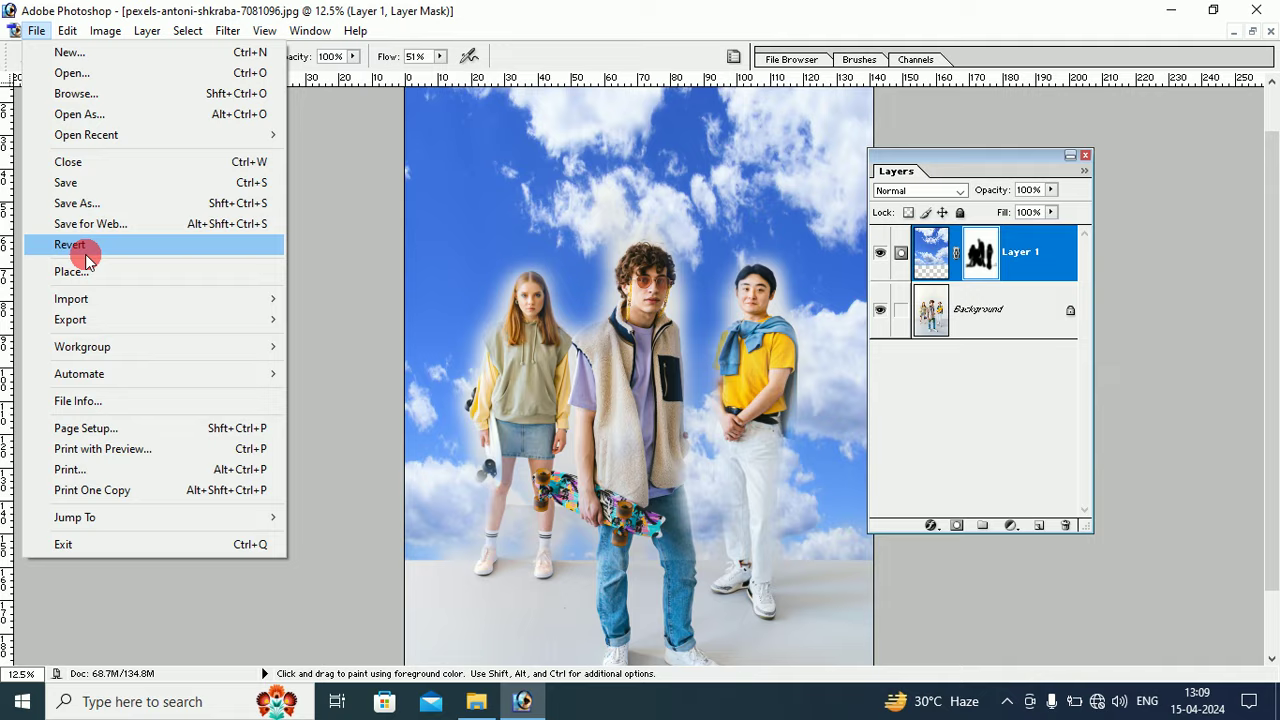
- Save the composite as JPEG 'pexels-antoni-shkraba-7081096 copy.jpg' in Downloads
{"action": "left_click", "coordinate": [92, 203]}
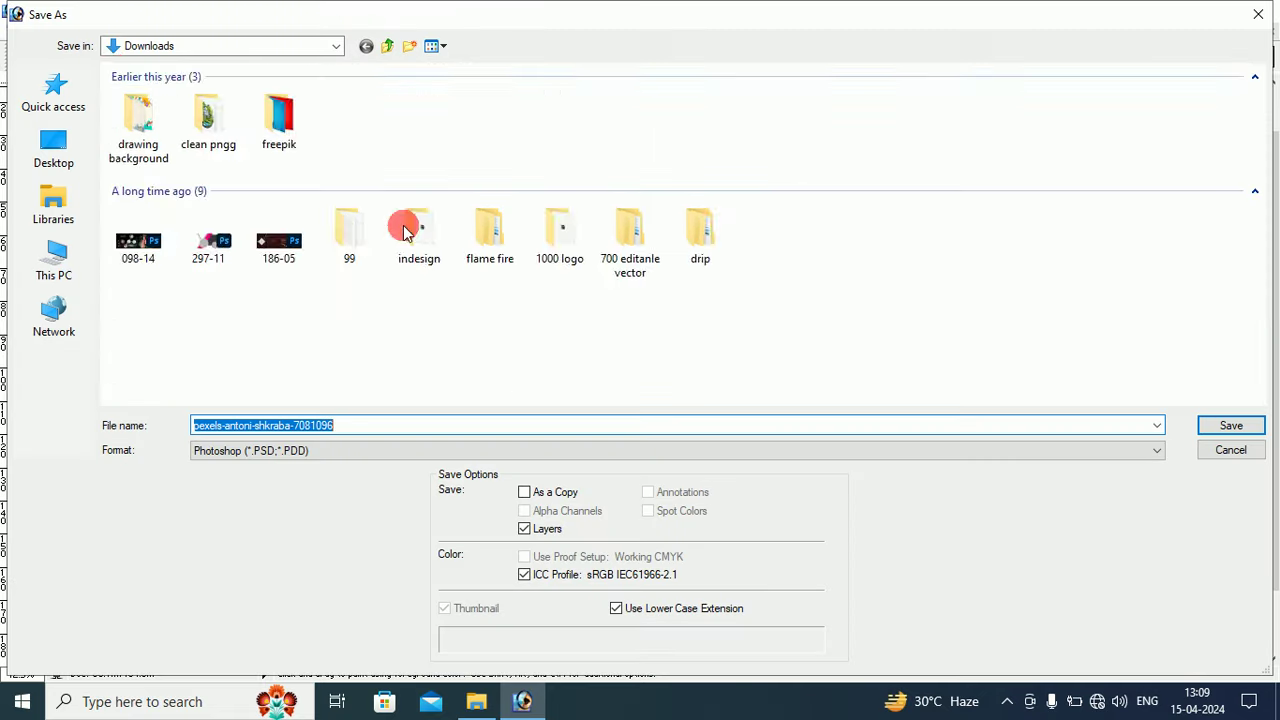
{"action": "left_click", "coordinate": [295, 450]}
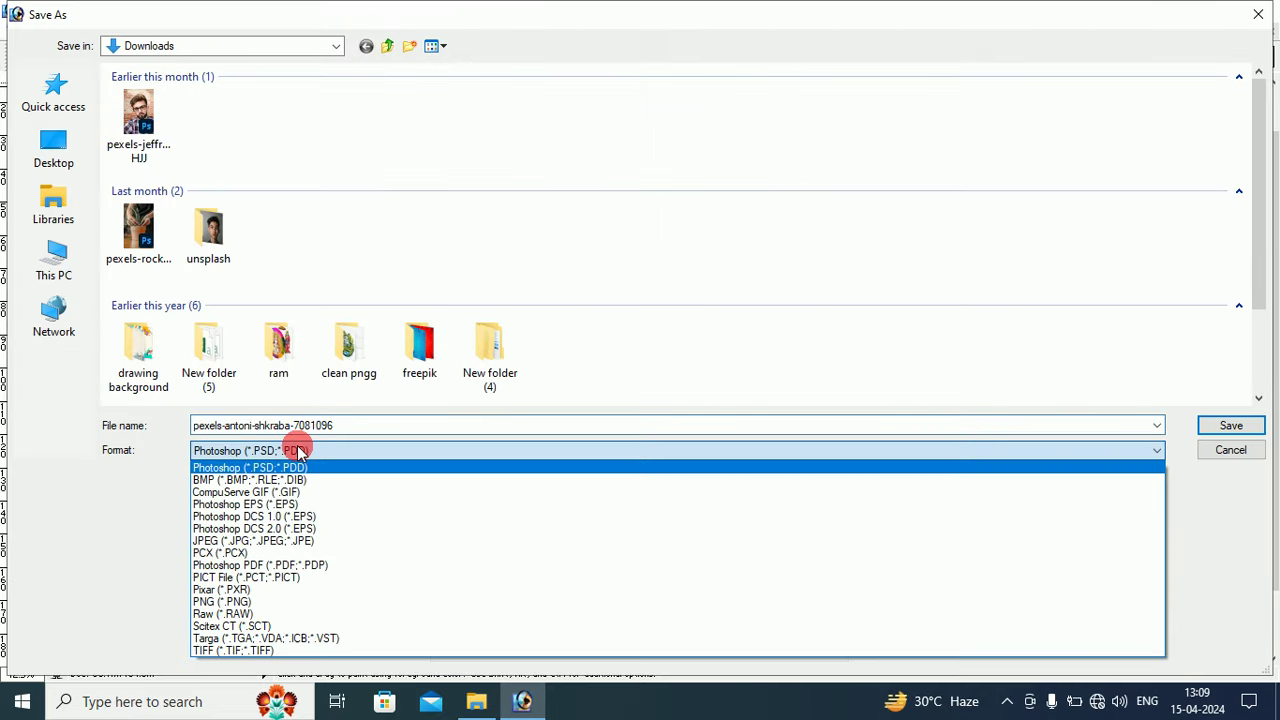
{"action": "left_click", "coordinate": [271, 542]}
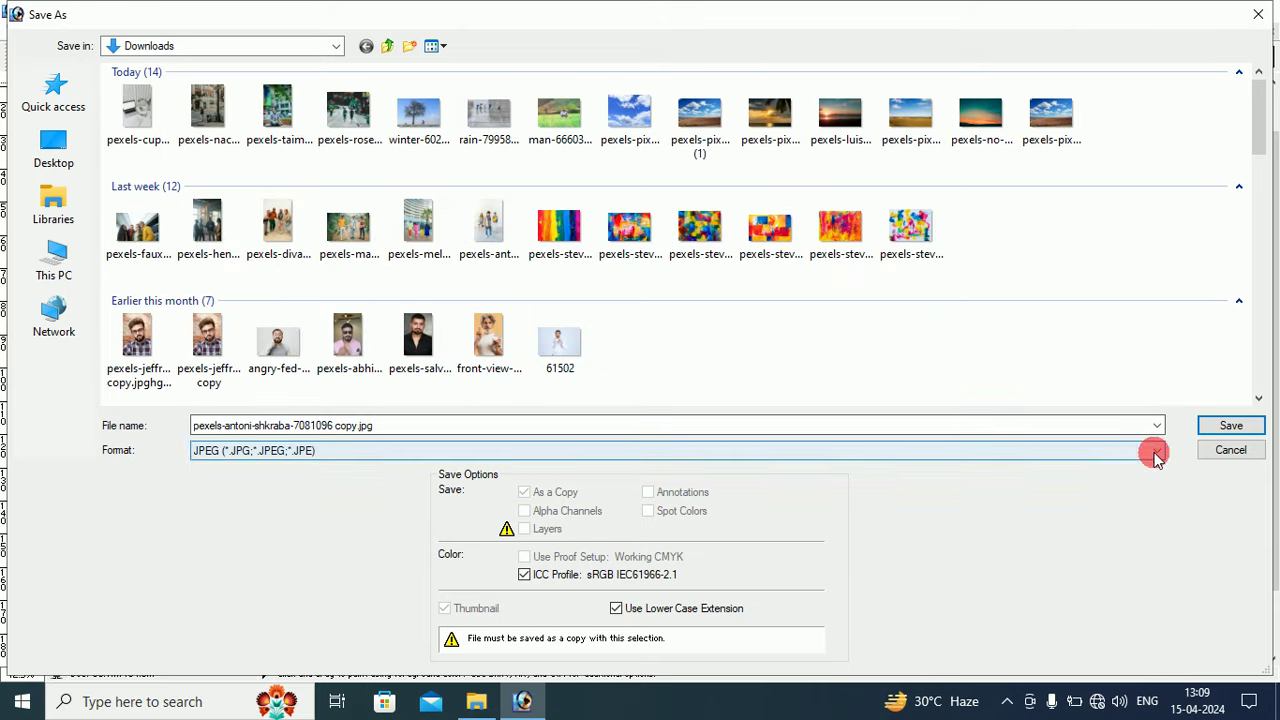
{"action": "left_click", "coordinate": [1189, 420]}
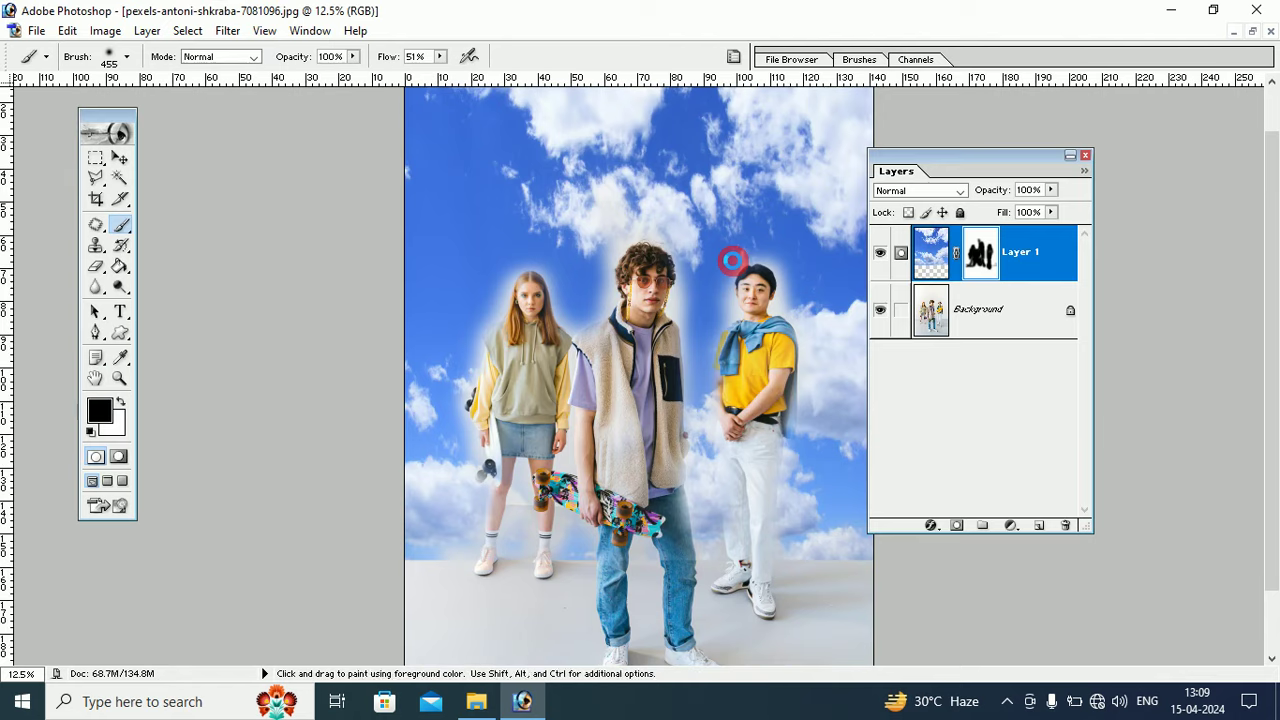